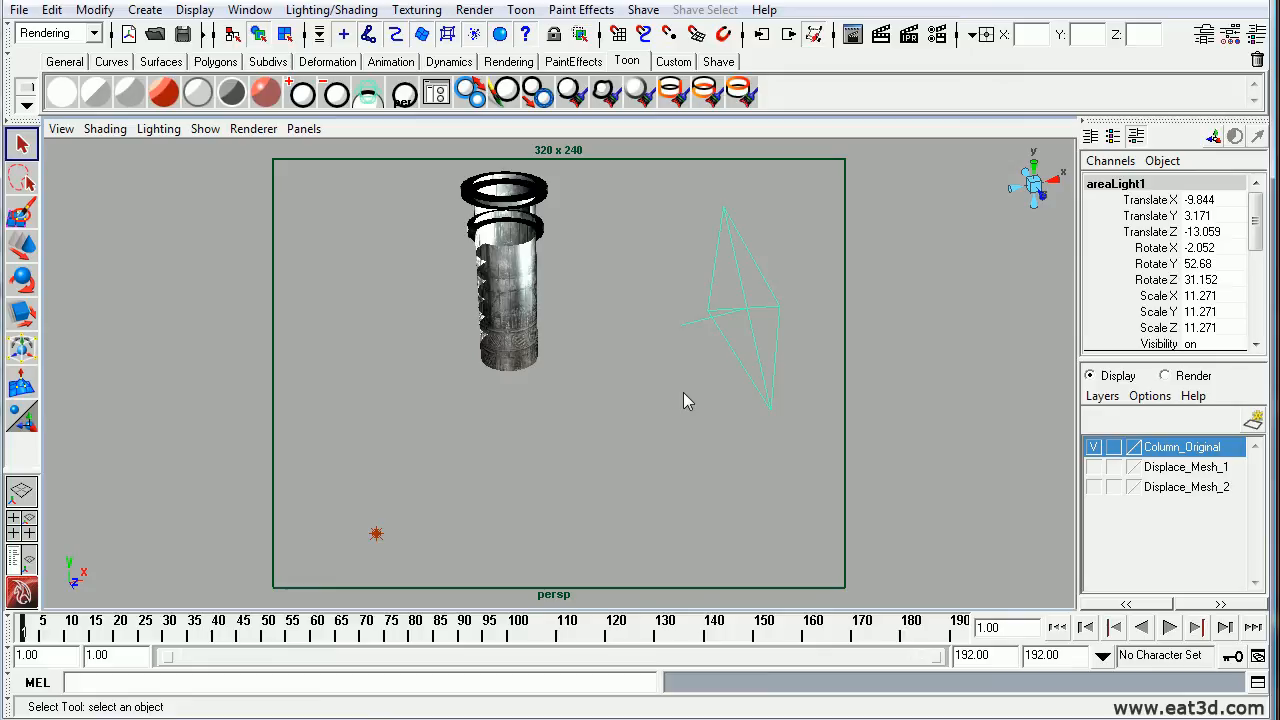
Step: Render the column's lower carved band with mental ray, examine the surface detail up close, and close the render
click(375, 532)
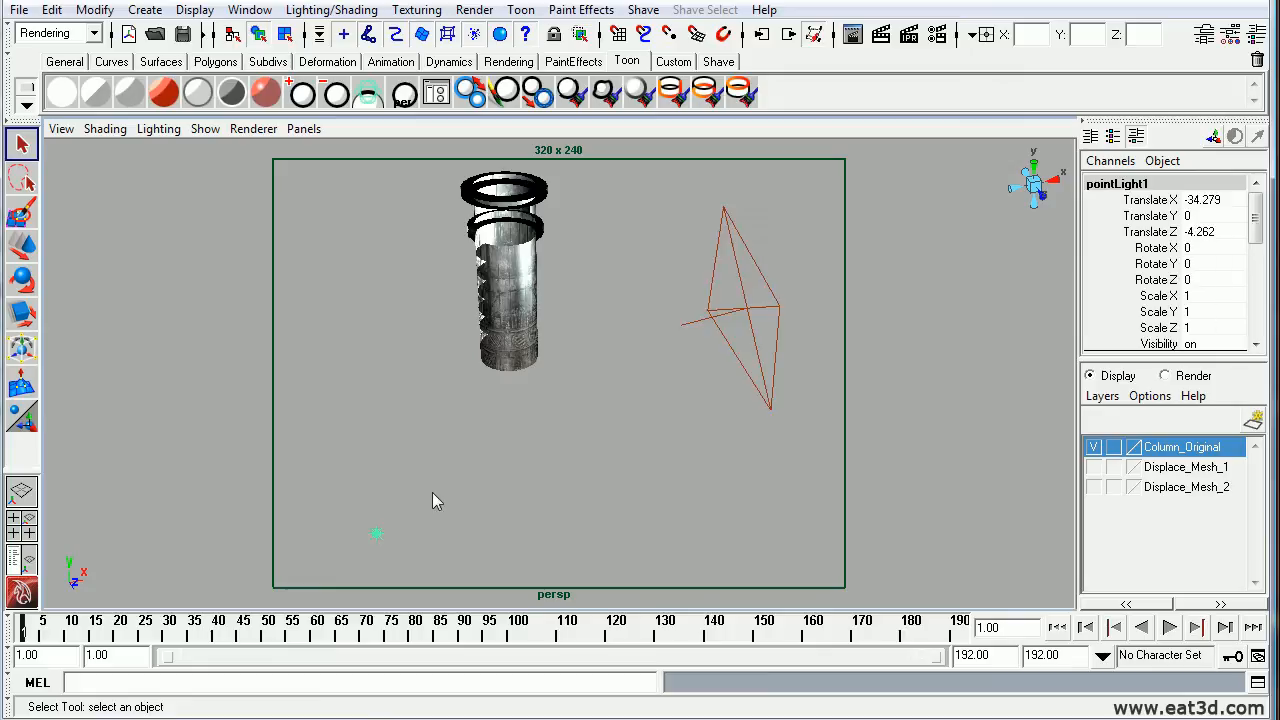
alt+right_drag(308, 321, 551, 406)
alt+drag(551, 406, 400, 350)
alt+middle_drag(400, 350, 486, 523)
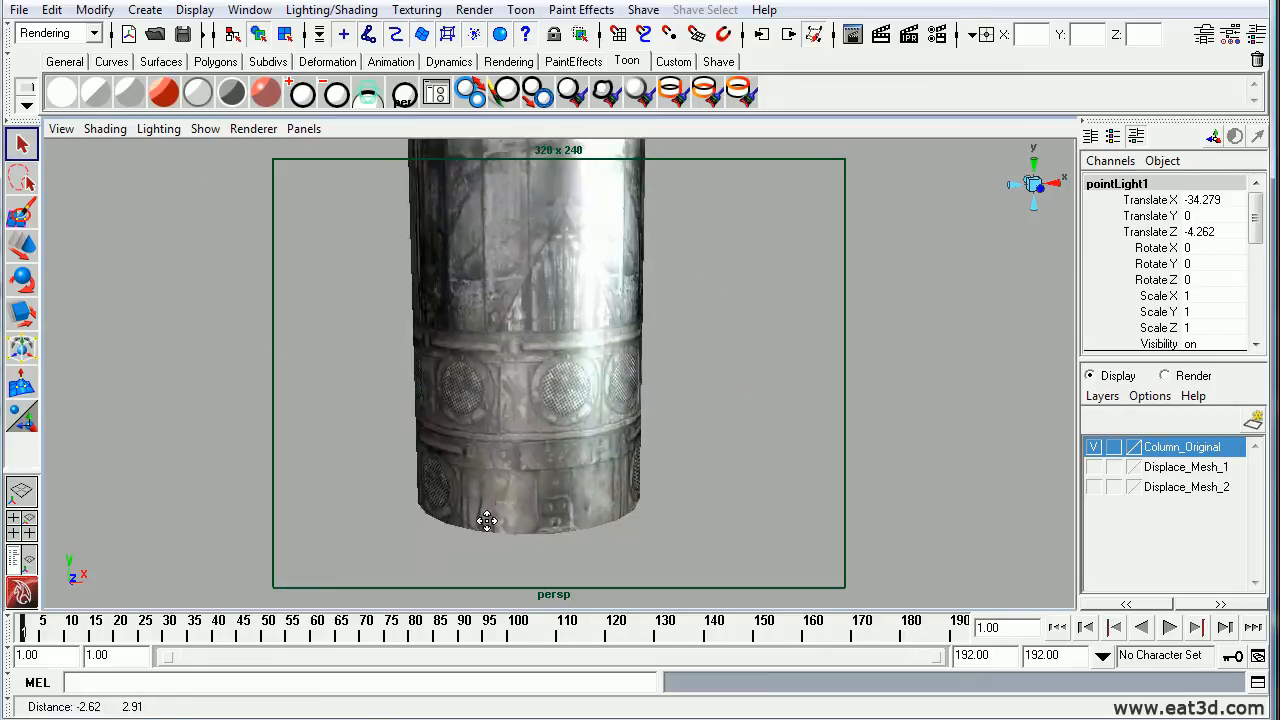
alt+right_drag(450, 520, 494, 503)
alt+middle_drag(494, 503, 512, 476)
alt+drag(512, 476, 510, 489)
alt+right_drag(510, 489, 568, 482)
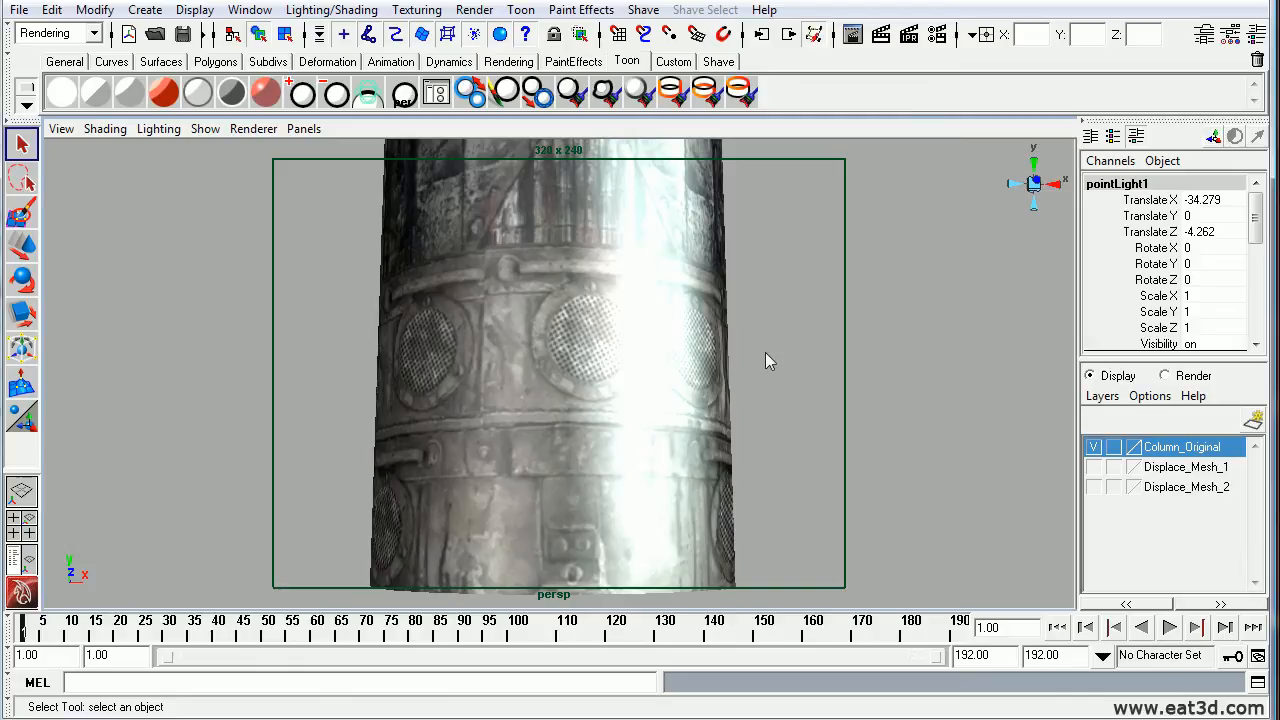
click(881, 35)
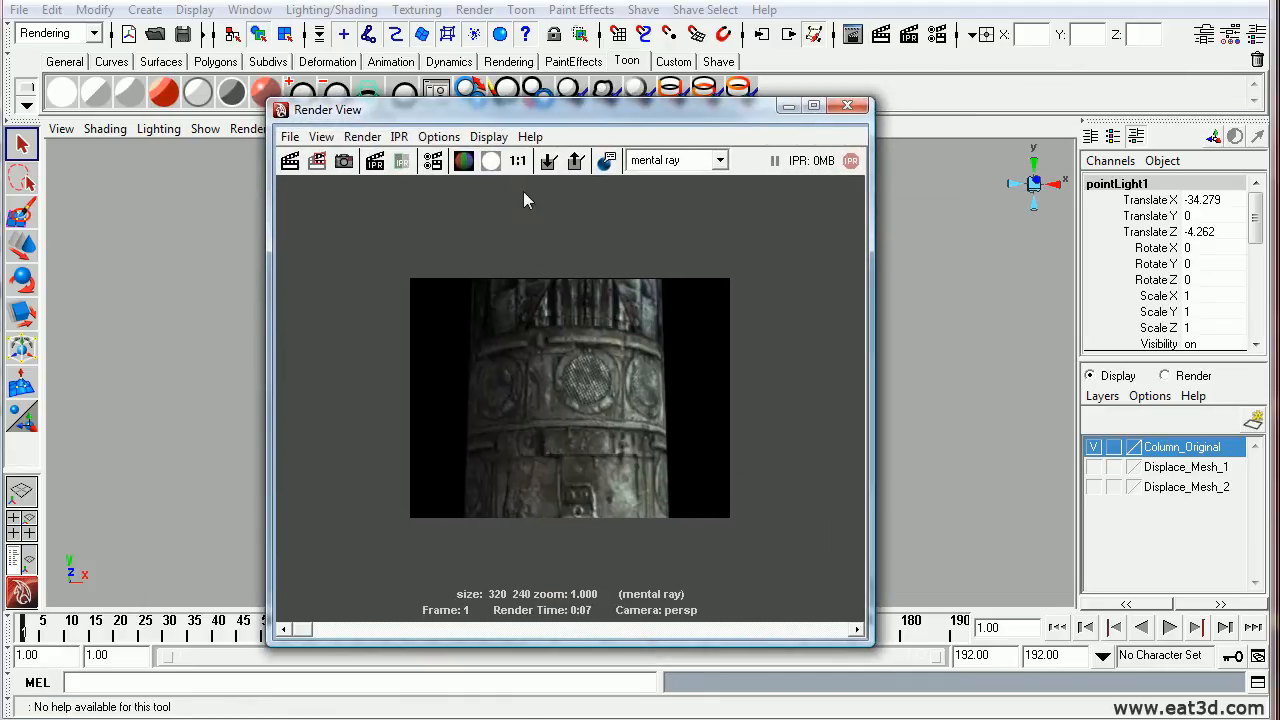
alt+right_drag(511, 436, 710, 440)
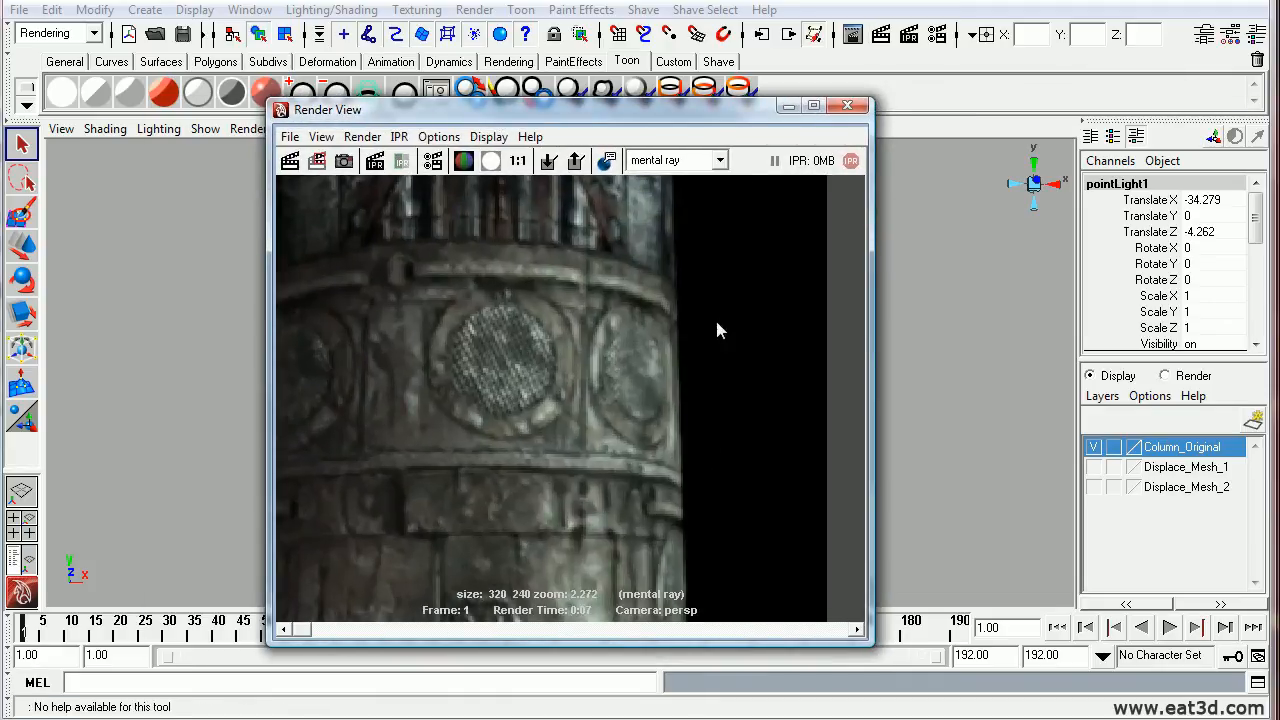
click(847, 105)
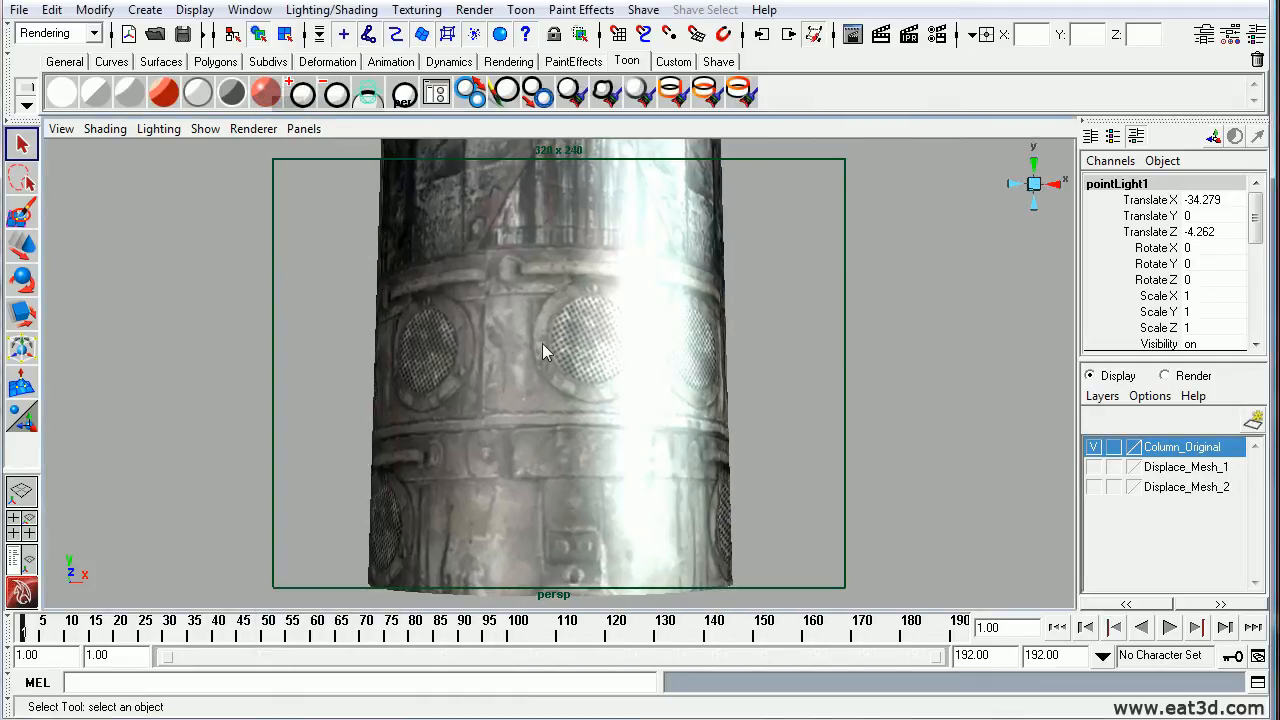
Step: Review the Column, Displacement_Mesh_1 and Displacement_Mesh_2 objects in the Outliner, leaving Column selected and its layer visible
alt+right_drag(543, 350, 634, 380)
click(1093, 447)
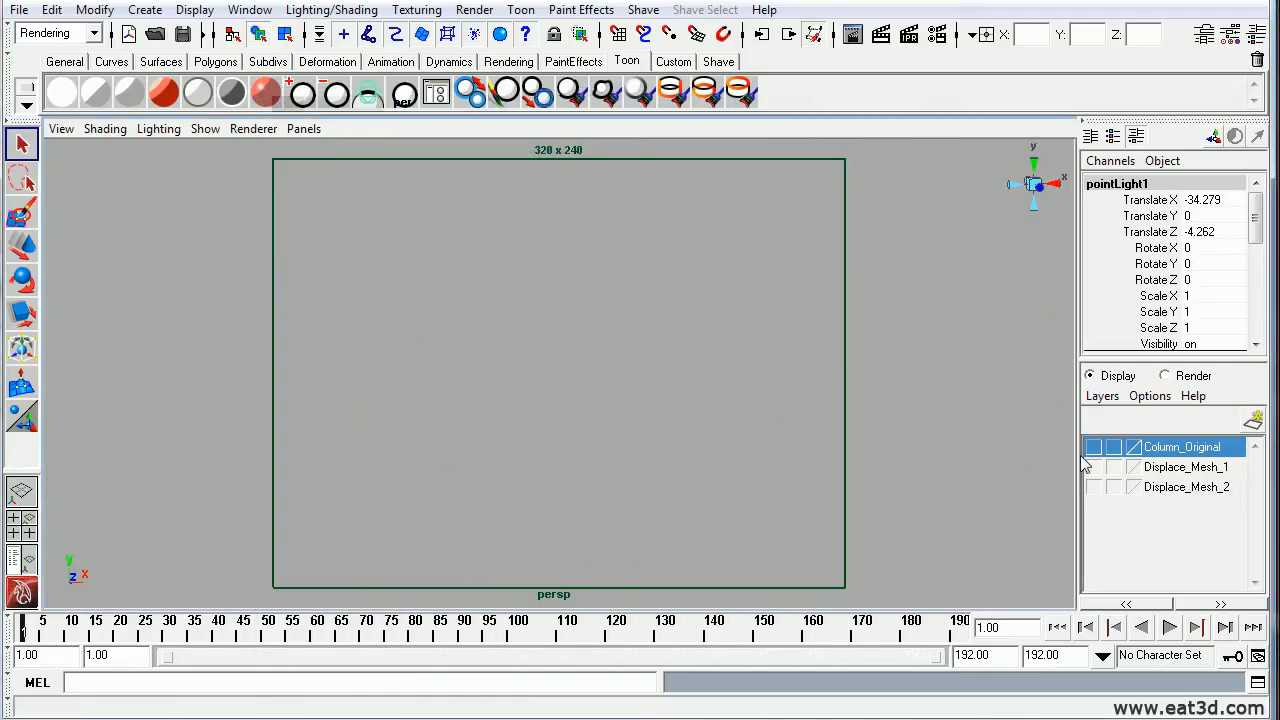
click(250, 9)
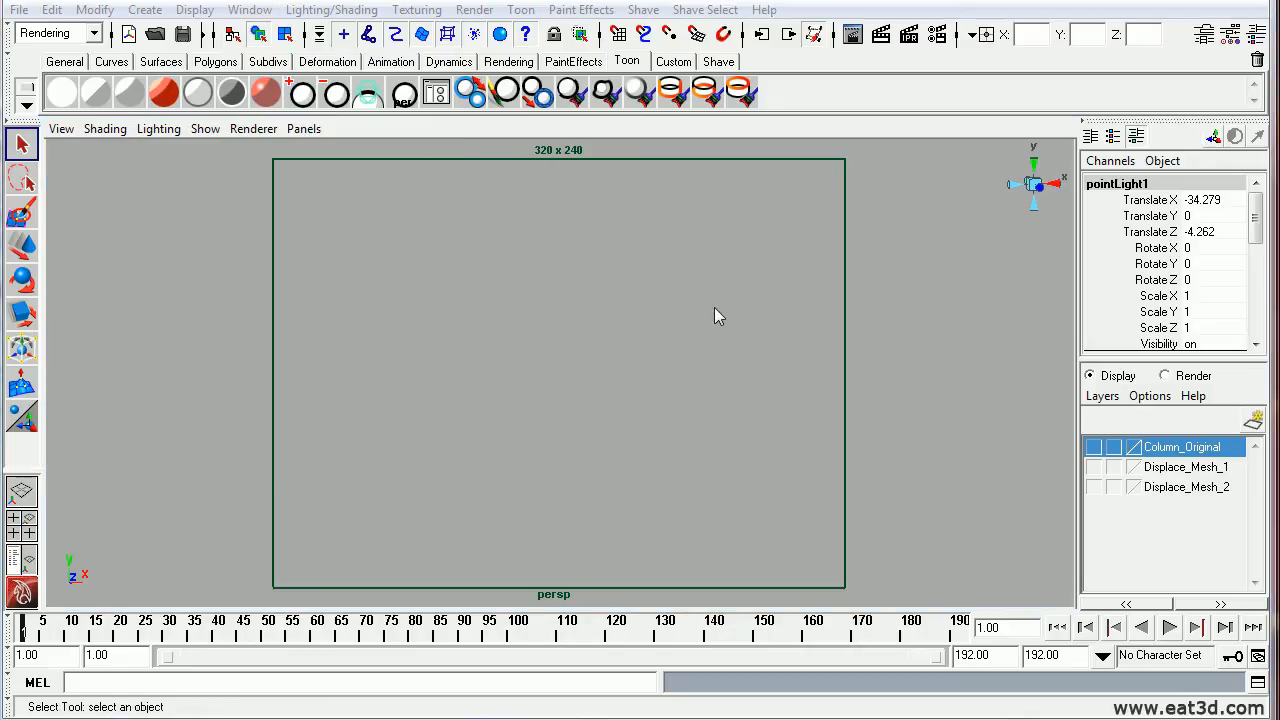
click(300, 164)
drag(450, 80, 452, 108)
click(387, 269)
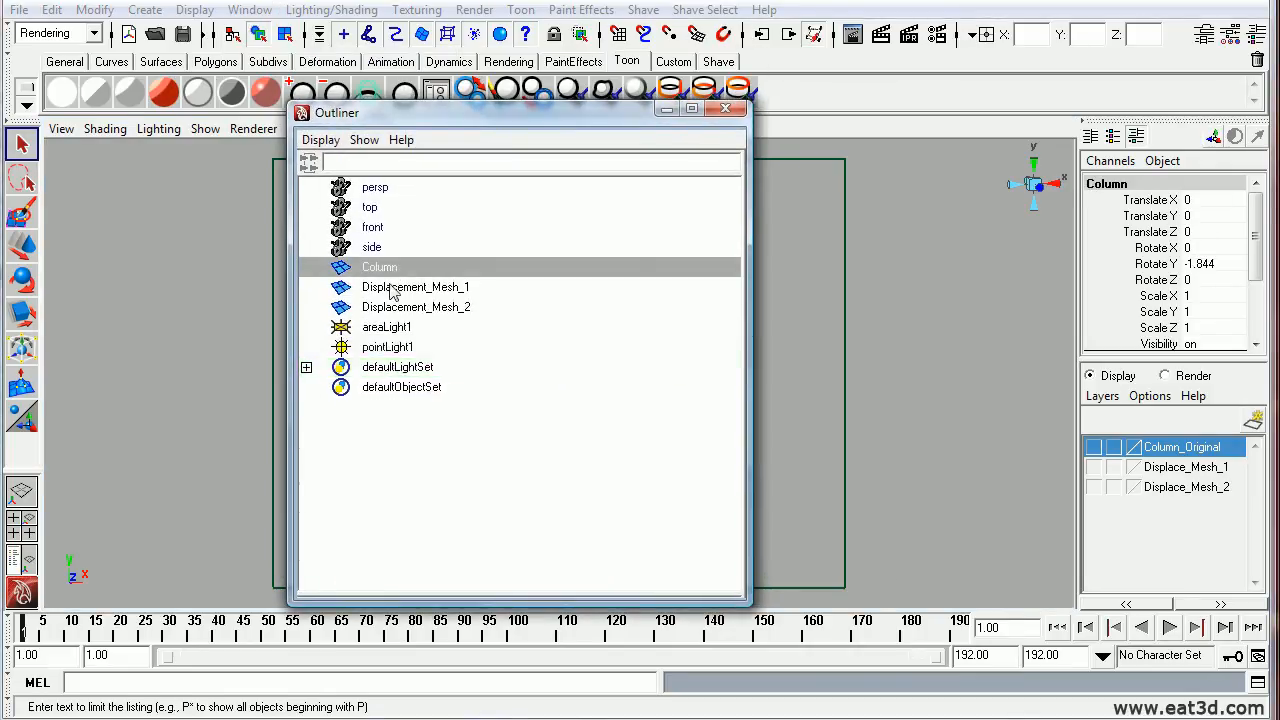
click(388, 288)
click(399, 310)
click(380, 268)
click(726, 108)
click(1093, 447)
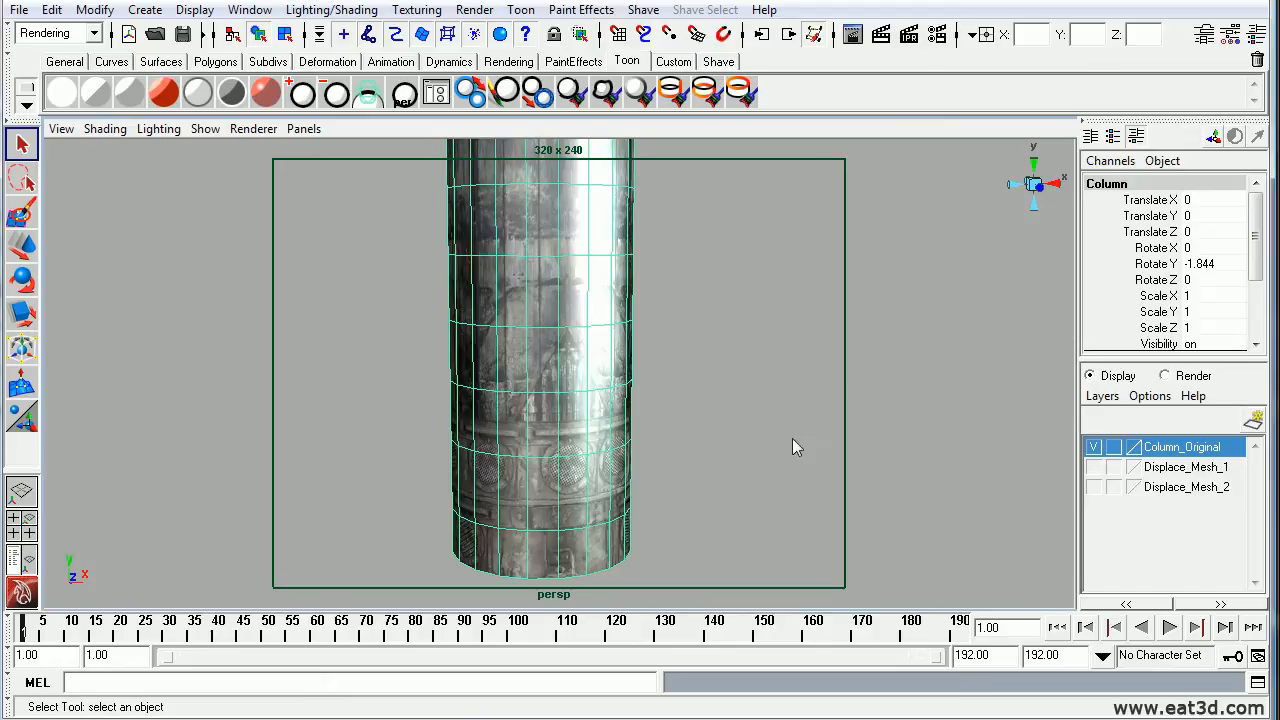
Step: Display only the Displace_Mesh_1 layer and inspect the stepped column mesh with its wireframe
alt+right_drag(793, 440, 690, 436)
click(1094, 447)
click(1094, 467)
alt+right_drag(545, 350, 632, 354)
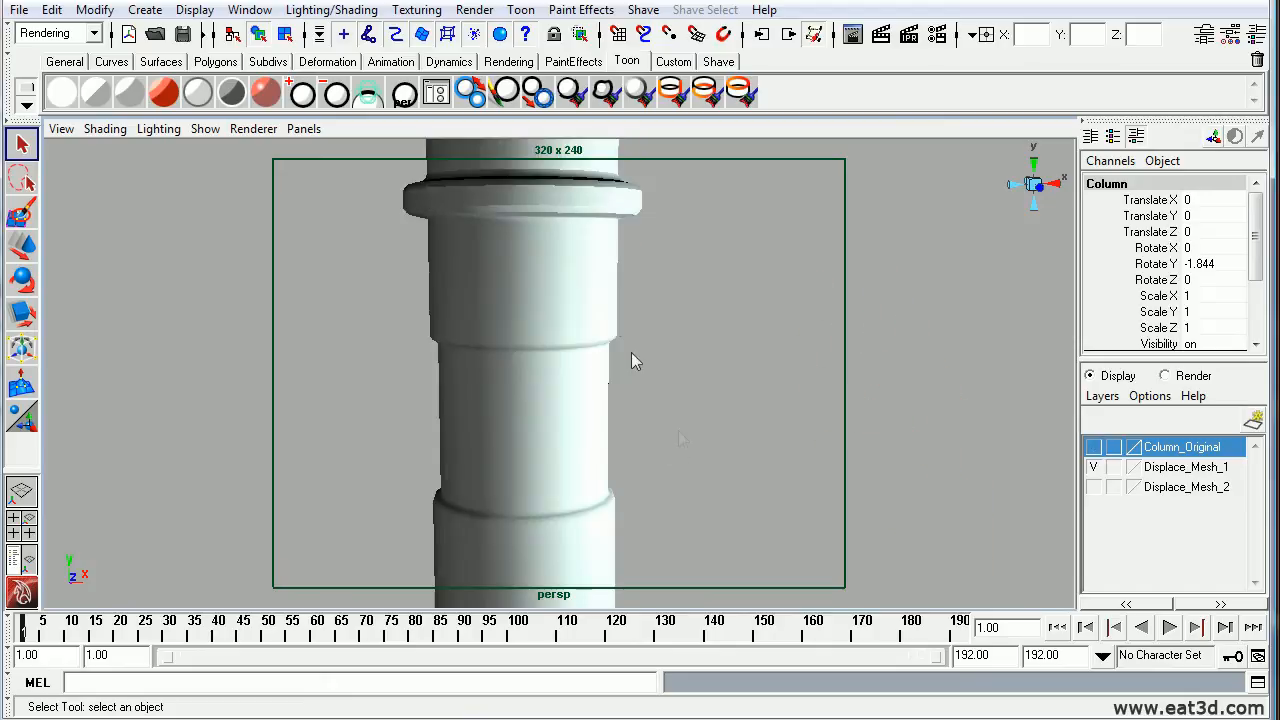
click(606, 325)
alt+middle_drag(606, 325, 570, 478)
alt+right_drag(570, 478, 380, 471)
alt+middle_drag(380, 471, 381, 379)
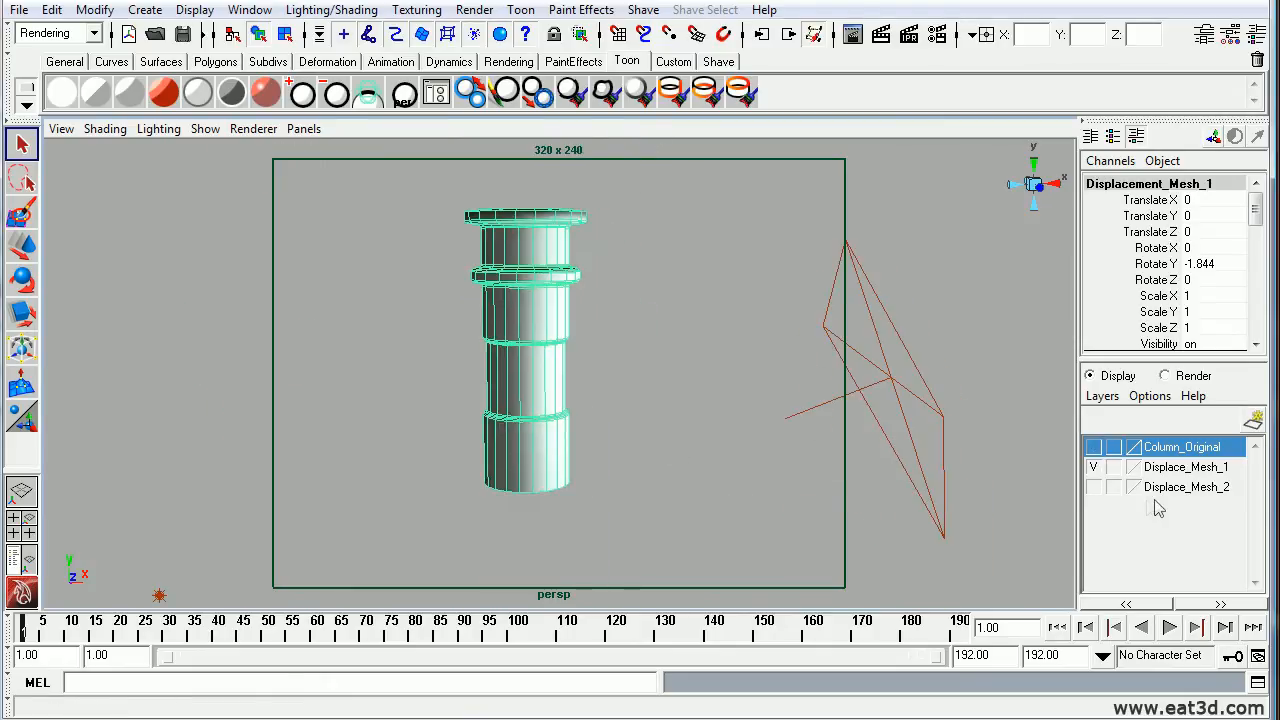
Step: Display the Displace_Mesh_2 layer instead of Displace_Mesh_1 and inspect the round discs around the column's base
click(1093, 467)
click(1093, 487)
alt+right_drag(520, 410, 586, 415)
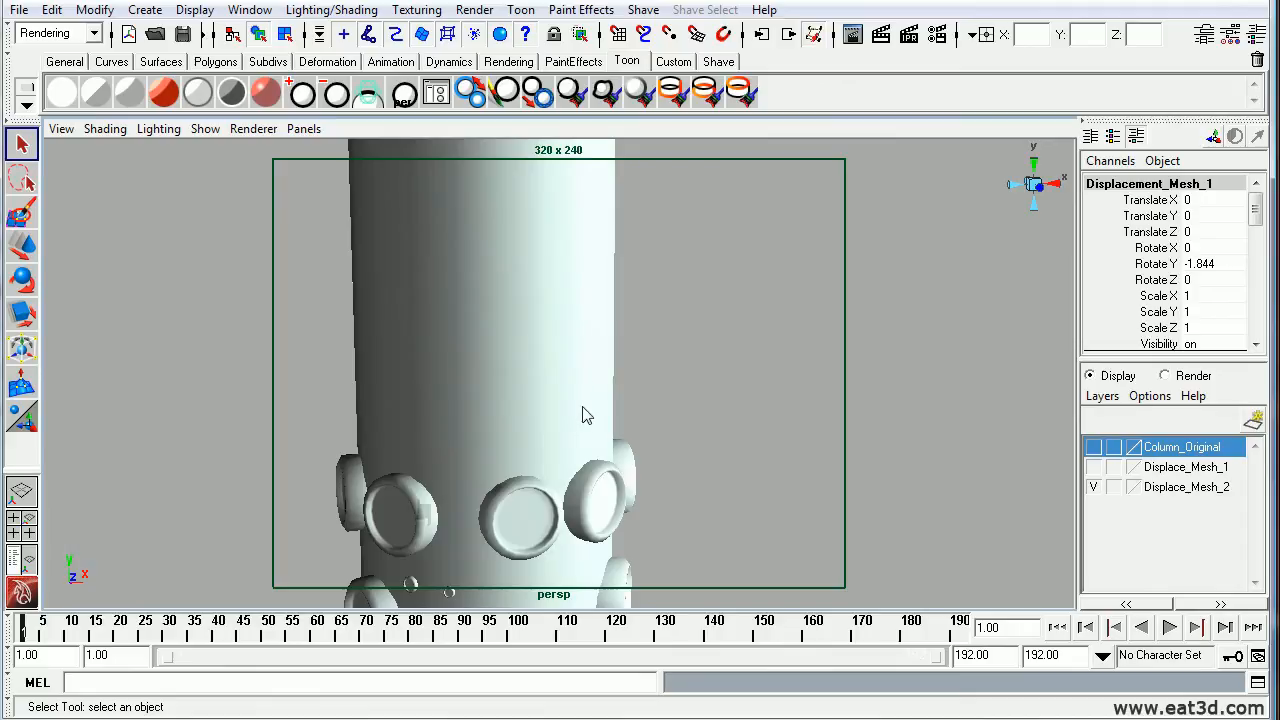
click(590, 384)
alt+right_drag(706, 440, 480, 420)
alt+drag(480, 420, 505, 465)
alt+right_drag(480, 450, 510, 452)
alt+drag(510, 452, 521, 461)
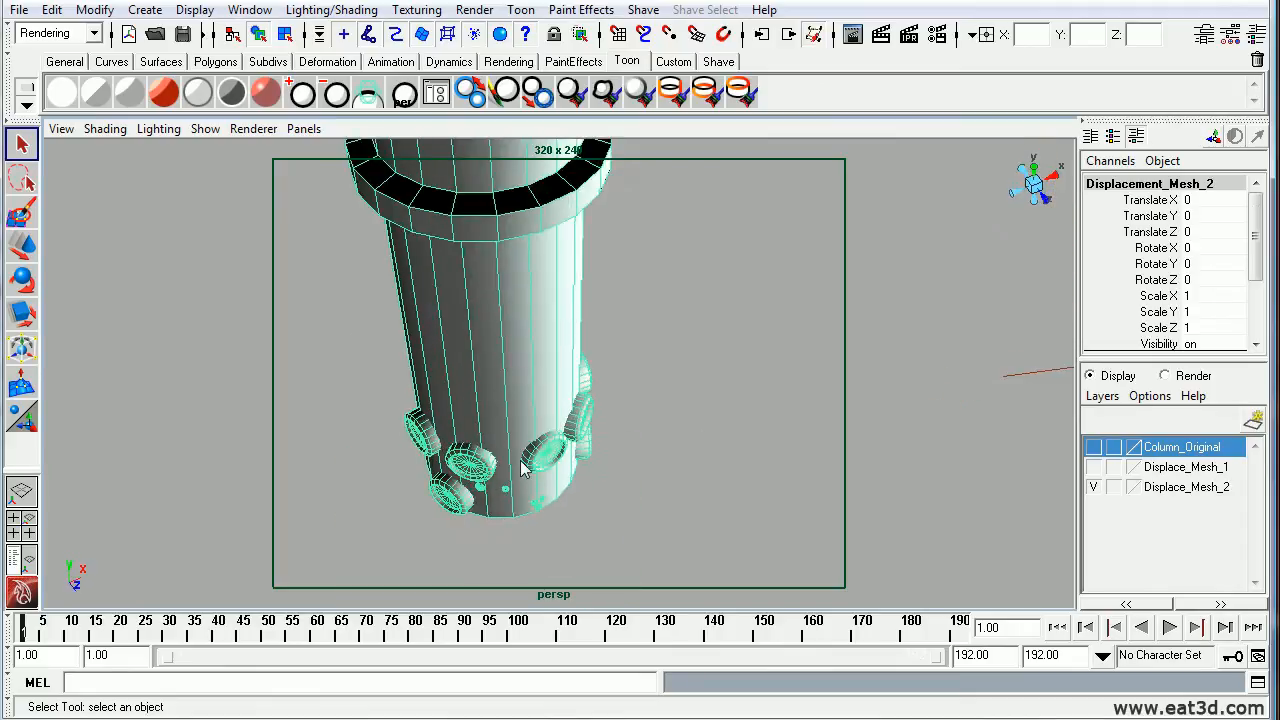
alt+right_drag(490, 467, 591, 508)
alt+middle_drag(591, 508, 614, 398)
alt+right_drag(495, 385, 583, 360)
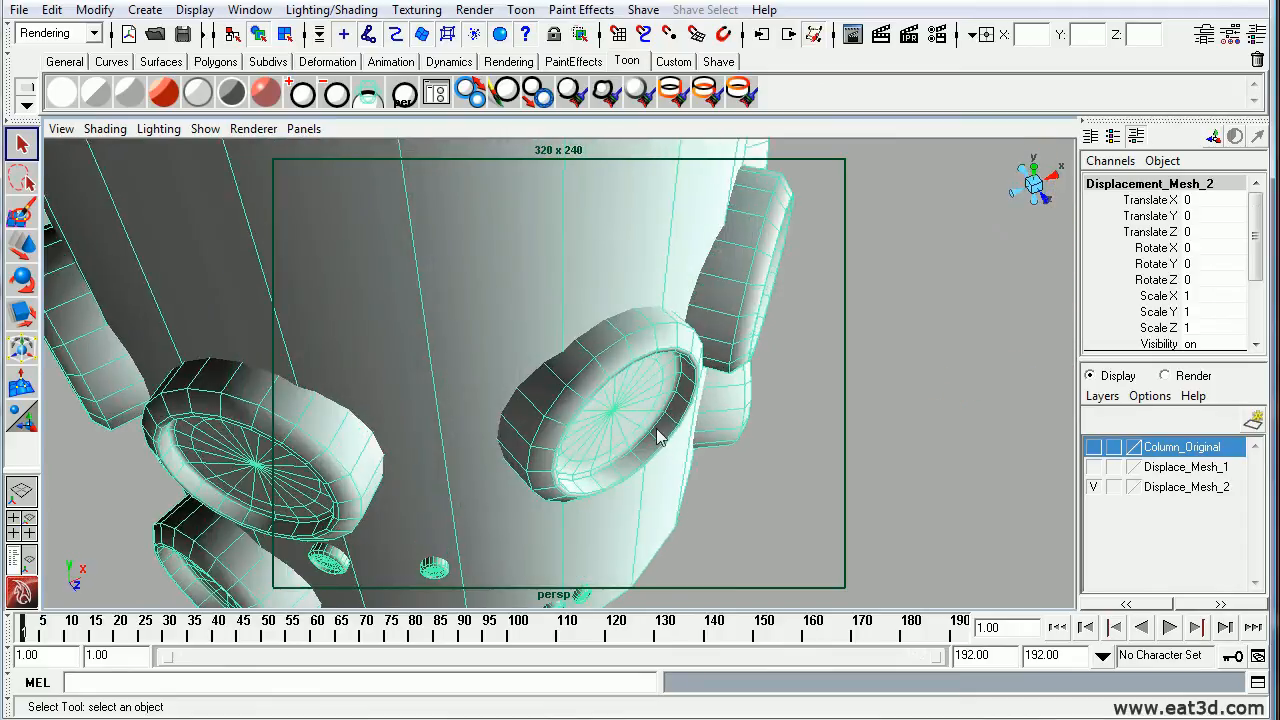
Step: Display Column_Original together with Displace_Mesh_2 and examine how the two meshes overlap
click(1093, 447)
alt+drag(520, 446, 462, 398)
alt+right_drag(485, 417, 418, 425)
alt+middle_drag(420, 450, 423, 343)
alt+right_drag(423, 343, 326, 376)
alt+right_drag(361, 418, 306, 329)
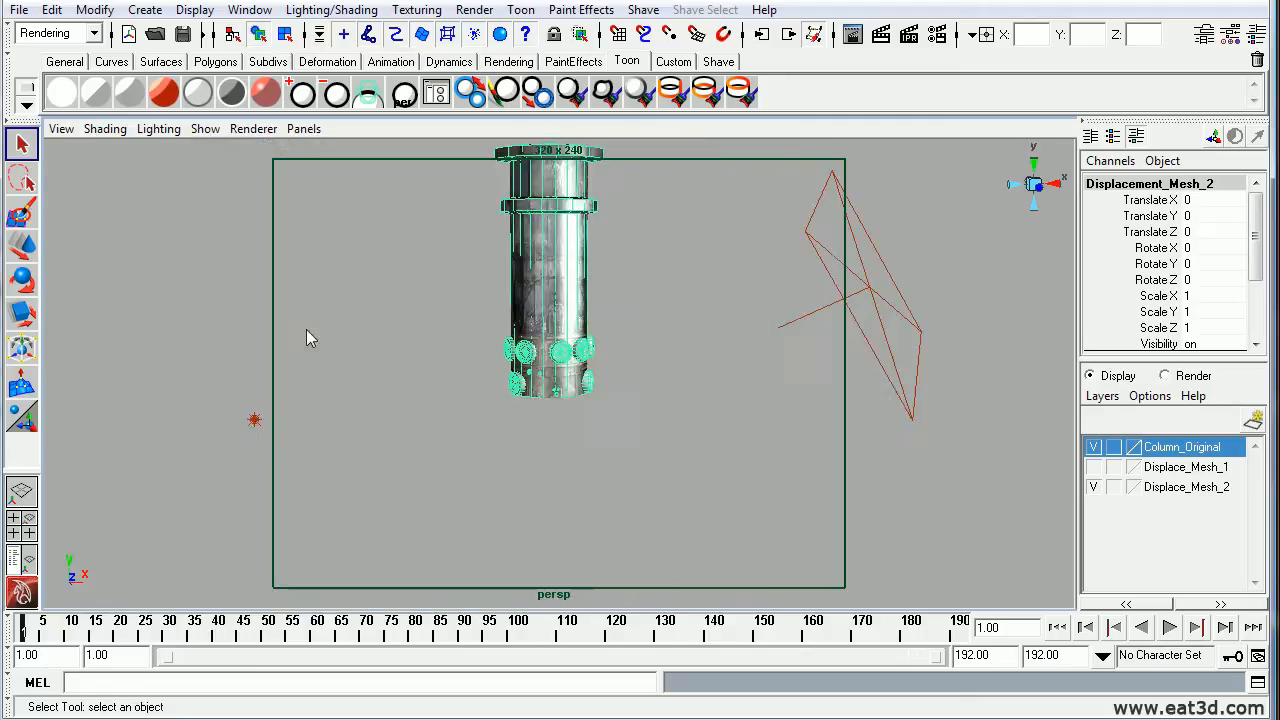
alt+middle_drag(306, 329, 290, 461)
click(346, 451)
alt+drag(346, 451, 390, 482)
alt+right_drag(390, 470, 519, 472)
alt+right_drag(489, 357, 595, 362)
alt+middle_drag(595, 362, 561, 317)
Step: Hide Displace_Mesh_2, briefly overlay Displace_Mesh_1 on the column, and leave only Column_Original visible
click(1097, 487)
click(1094, 467)
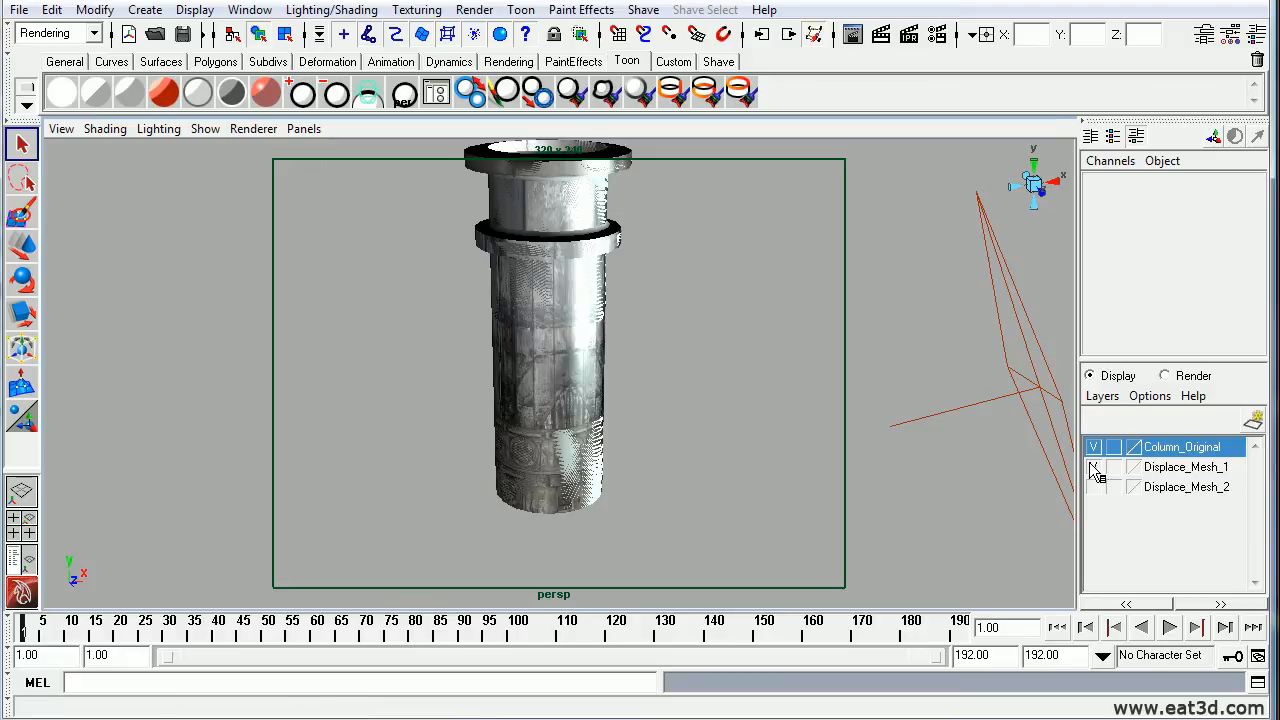
click(1094, 467)
Step: Open Transfer Maps and expand the Source Meshes section
click(340, 10)
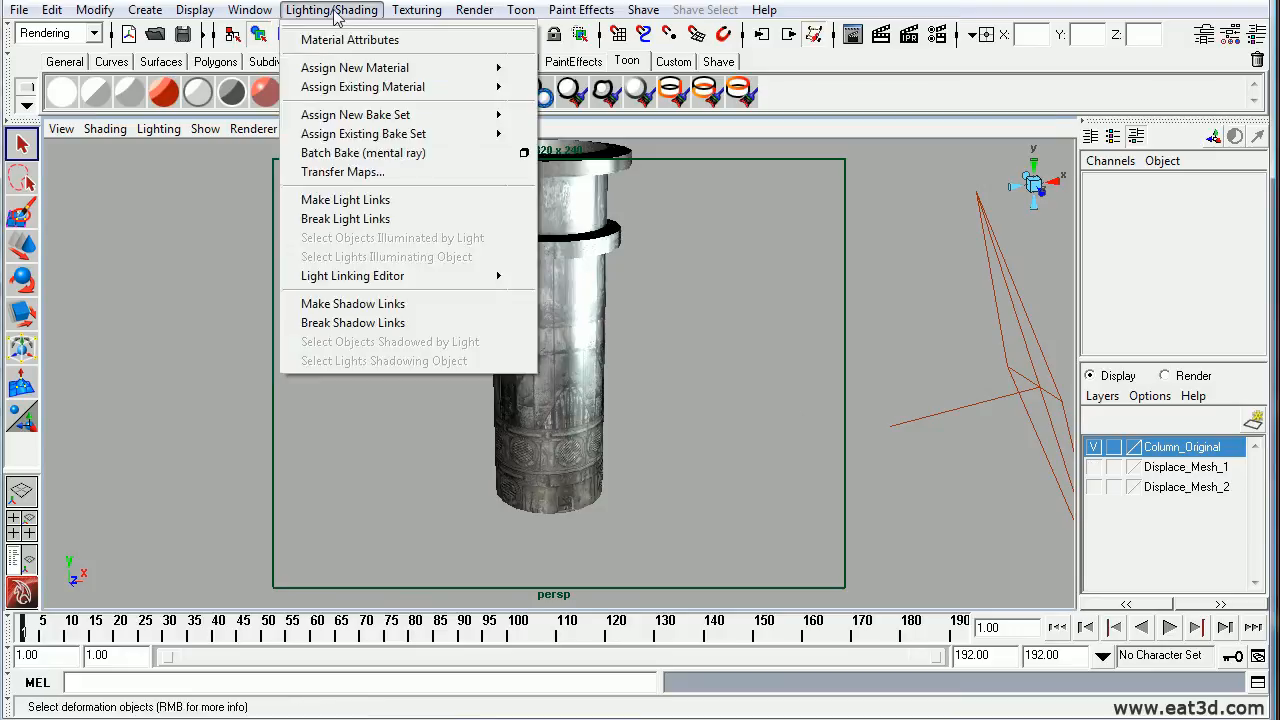
click(427, 178)
drag(748, 250, 466, 164)
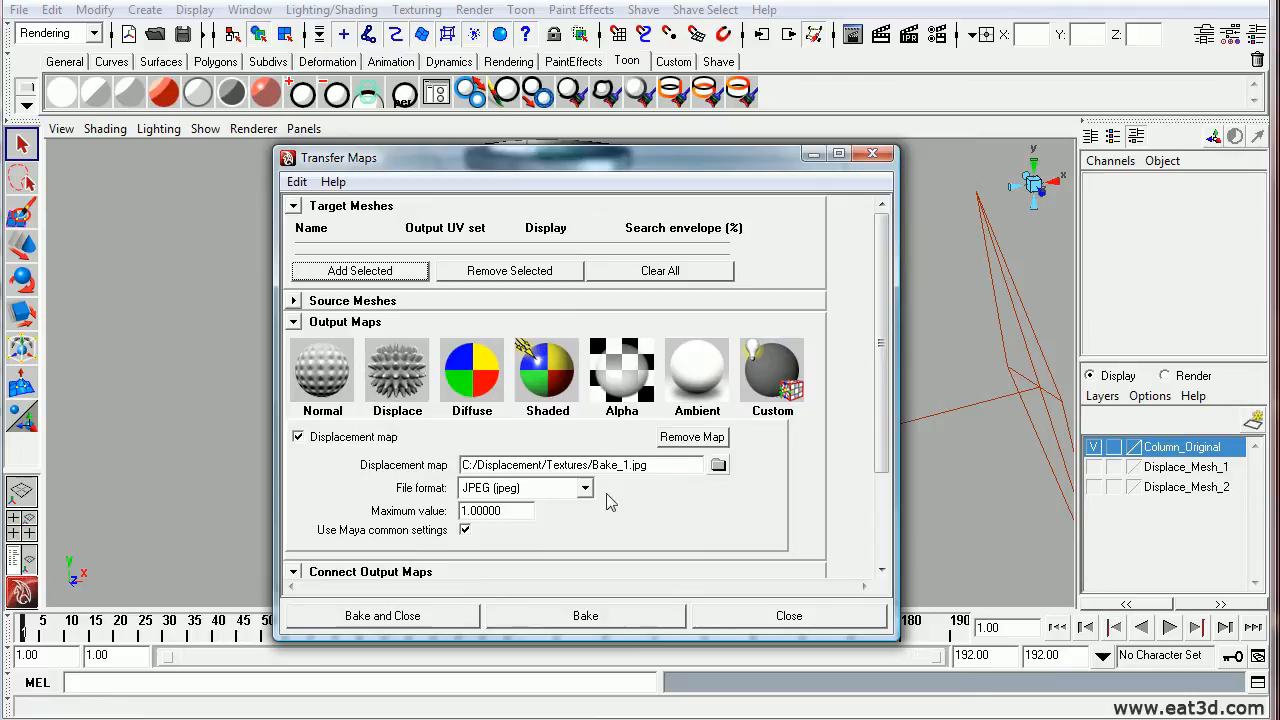
click(619, 465)
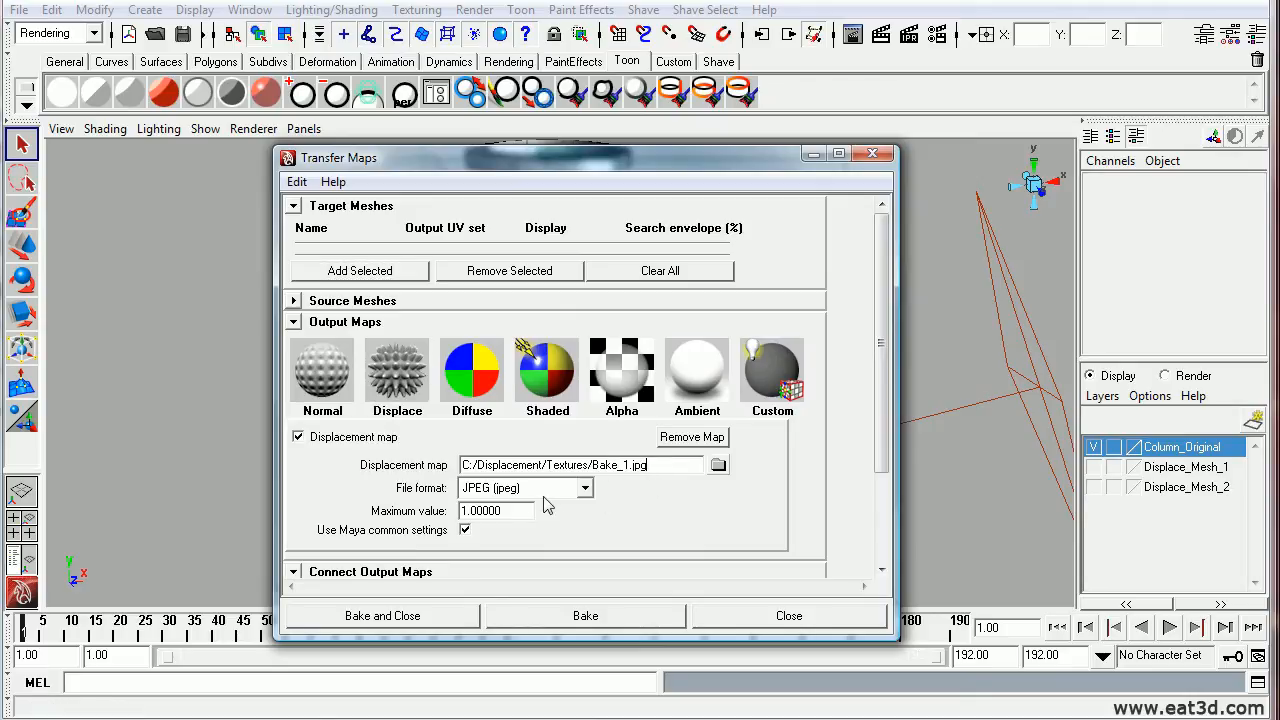
click(295, 301)
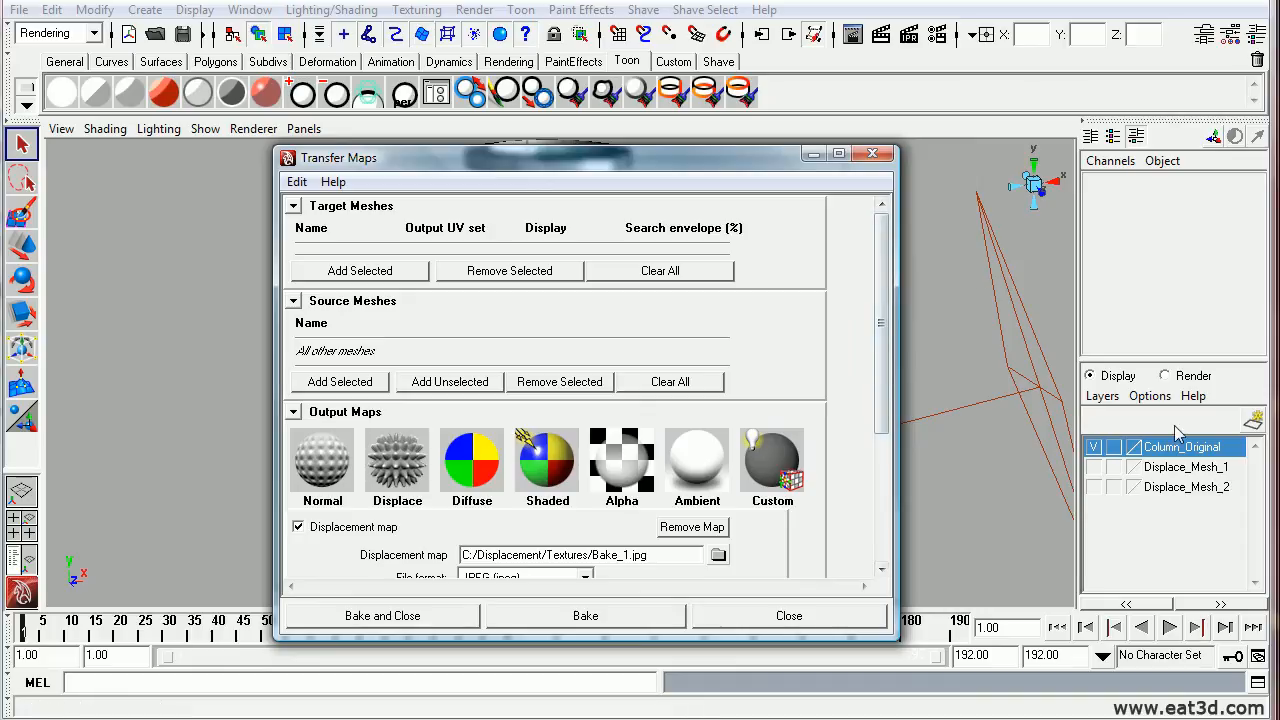
Step: Add the original column as the target mesh in Transfer Maps
drag(681, 163, 367, 220)
alt+drag(992, 431, 734, 389)
click(733, 388)
drag(150, 213, 225, 296)
click(385, 330)
Step: Show the Displace_Mesh_1 layer in place of Column_Original and add Displacement_Mesh_1 as the source mesh
click(1094, 447)
click(1094, 467)
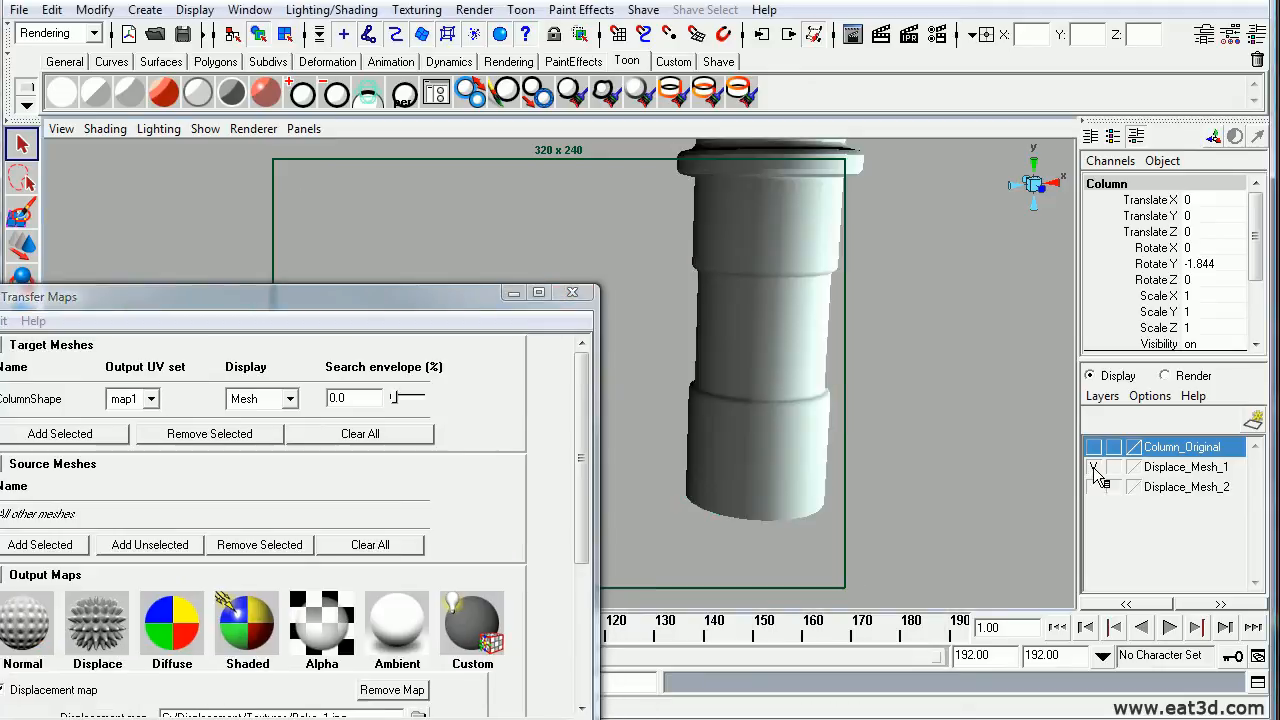
click(808, 368)
drag(318, 297, 688, 279)
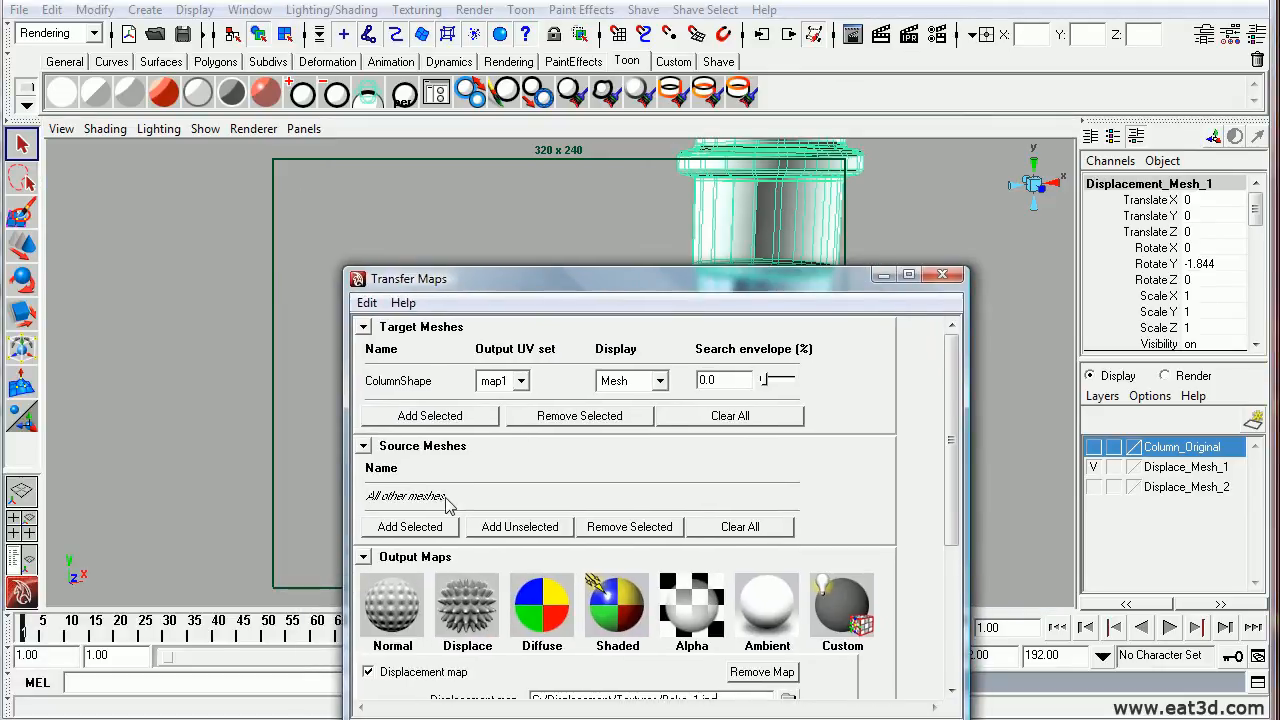
click(410, 527)
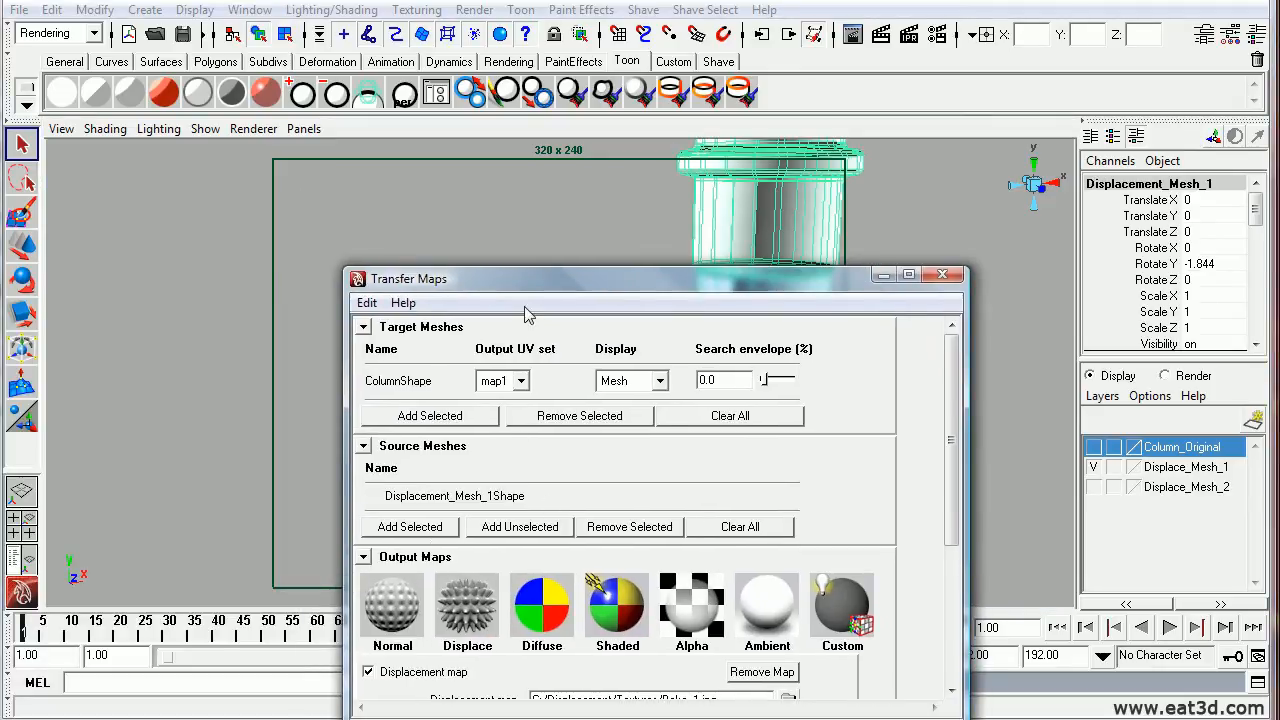
Step: Expand the Maya Common Output settings and bake the JPEG displacement map to C:/Displacement/Textures/Bake_1.jpg
drag(525, 285, 219, 170)
scroll(630, 405, down, 5)
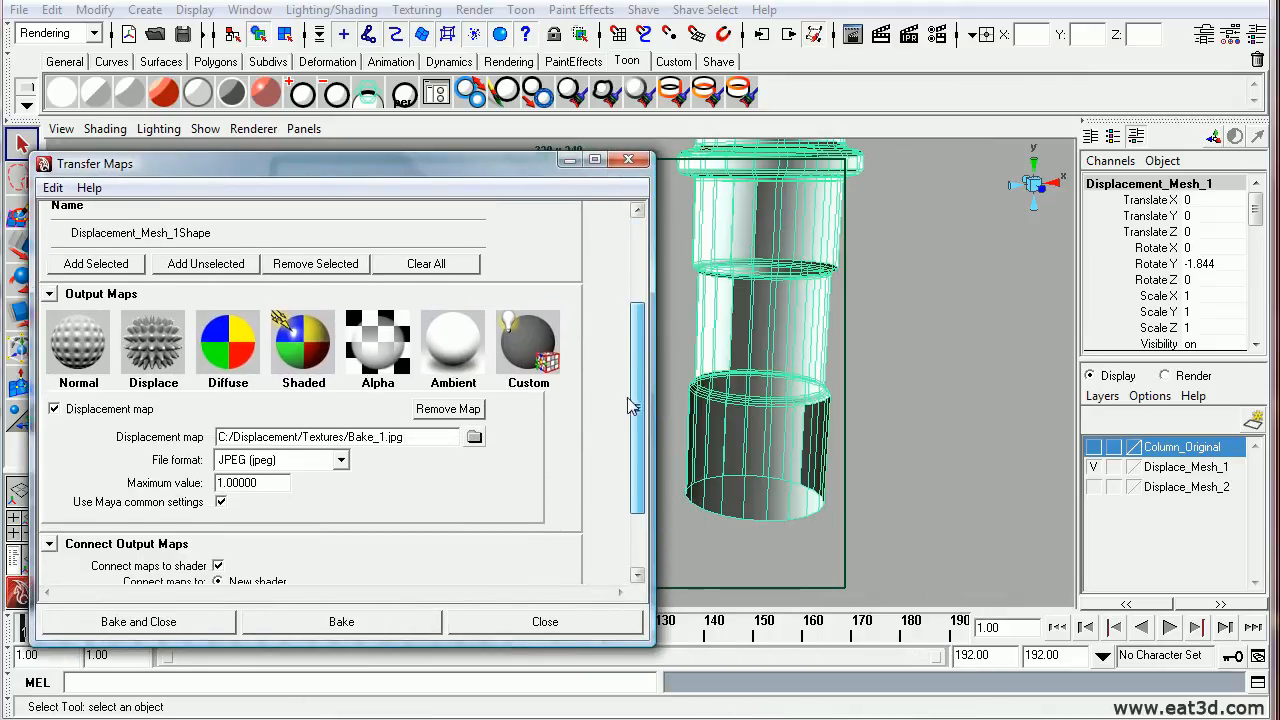
scroll(630, 405, down, 4)
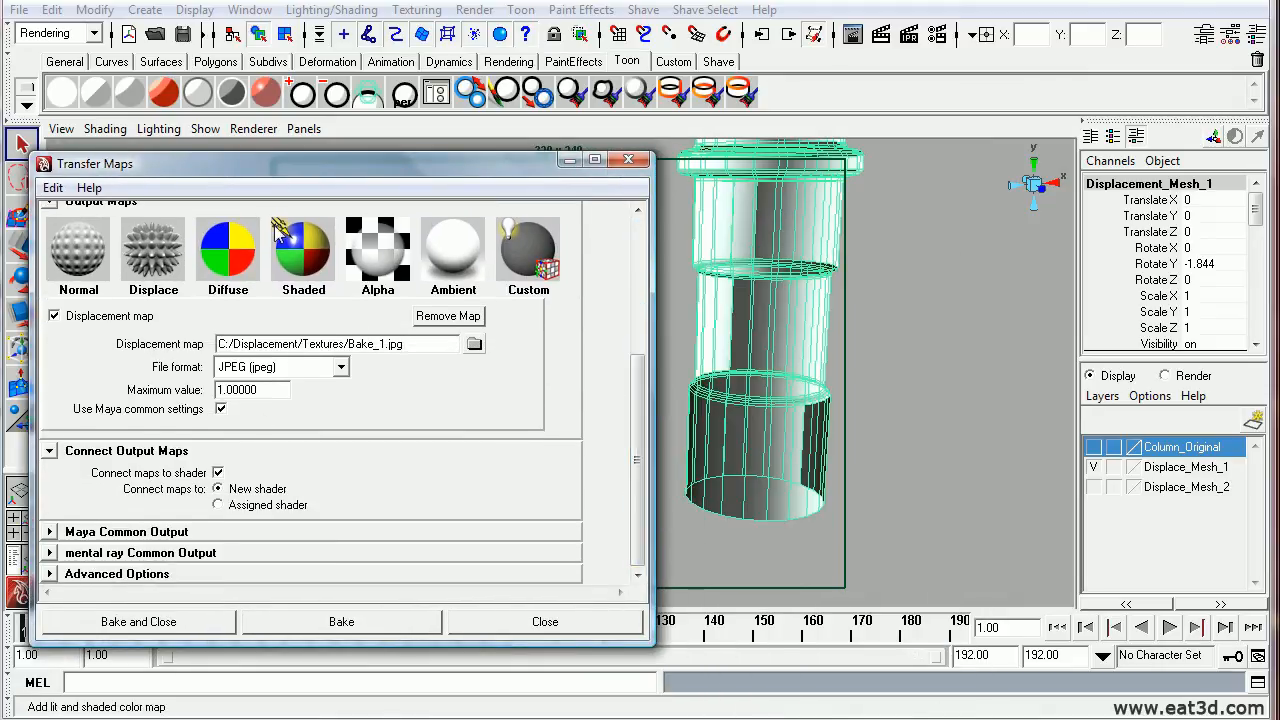
drag(286, 163, 360, 149)
click(124, 518)
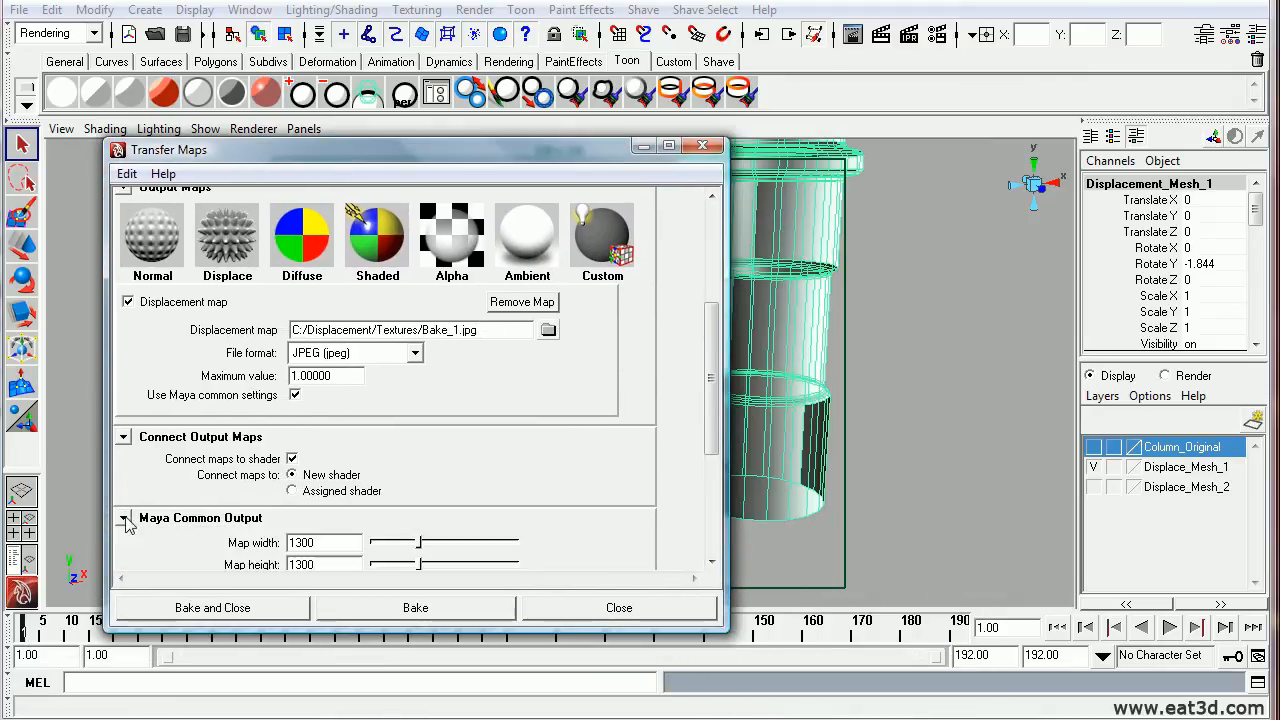
scroll(697, 386, down, 2)
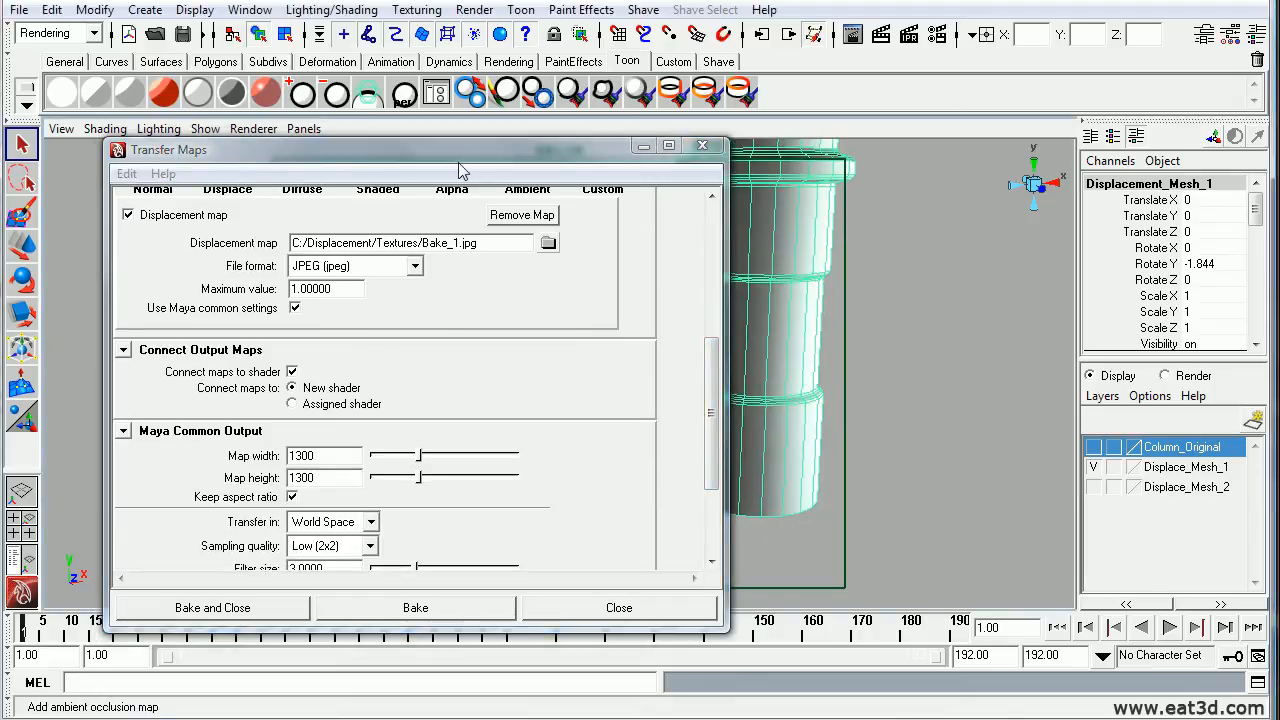
drag(450, 150, 681, 140)
click(663, 597)
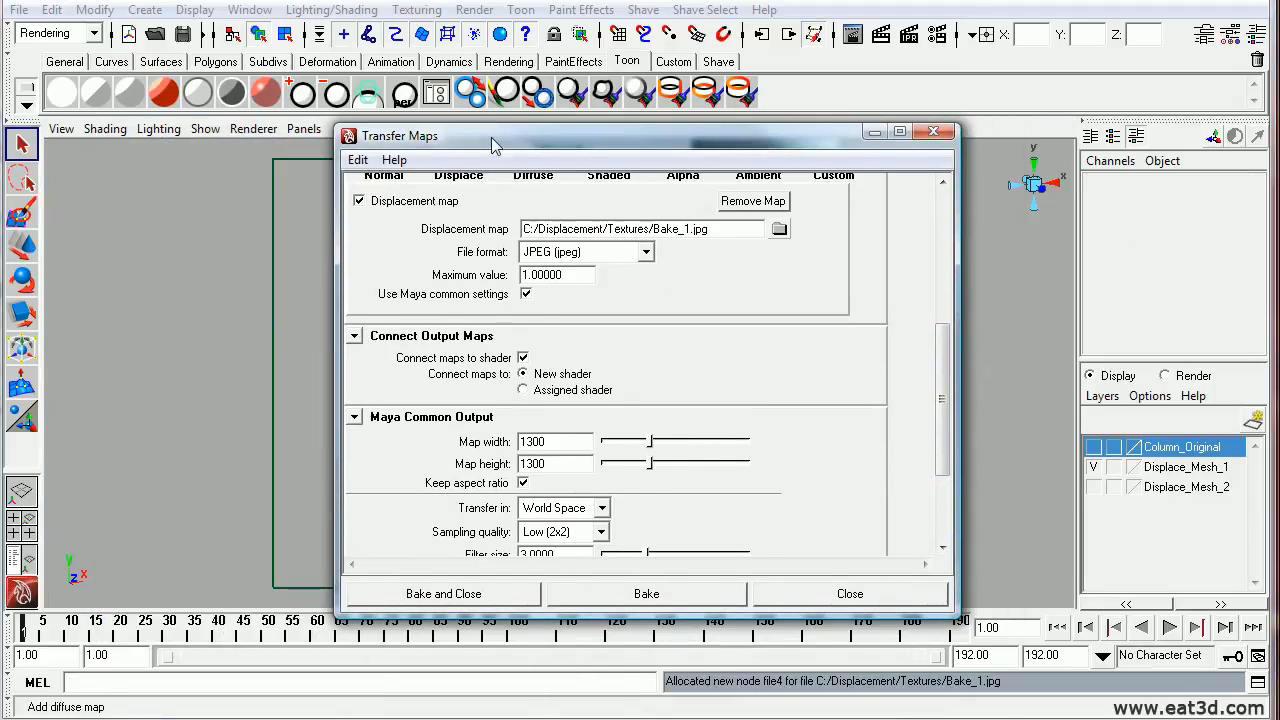
Step: Examine the first displacement mesh in the viewport, from its collars down to the base
drag(492, 138, 1025, 599)
alt+right_drag(645, 344, 604, 344)
alt+middle_drag(604, 344, 535, 372)
alt+right_drag(535, 372, 700, 400)
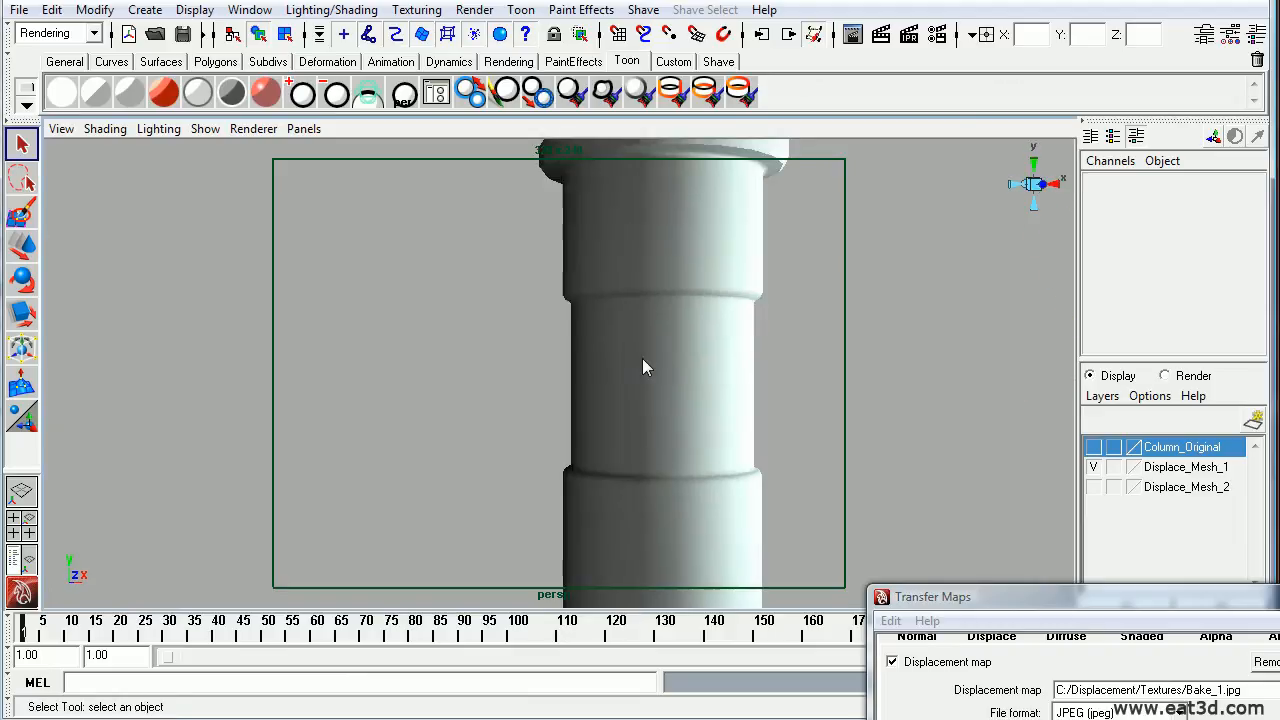
alt+right_drag(642, 362, 500, 350)
alt+middle_drag(500, 350, 449, 340)
alt+right_drag(449, 340, 504, 362)
alt+middle_drag(504, 362, 511, 384)
alt+drag(511, 384, 514, 400)
alt+right_drag(514, 400, 506, 376)
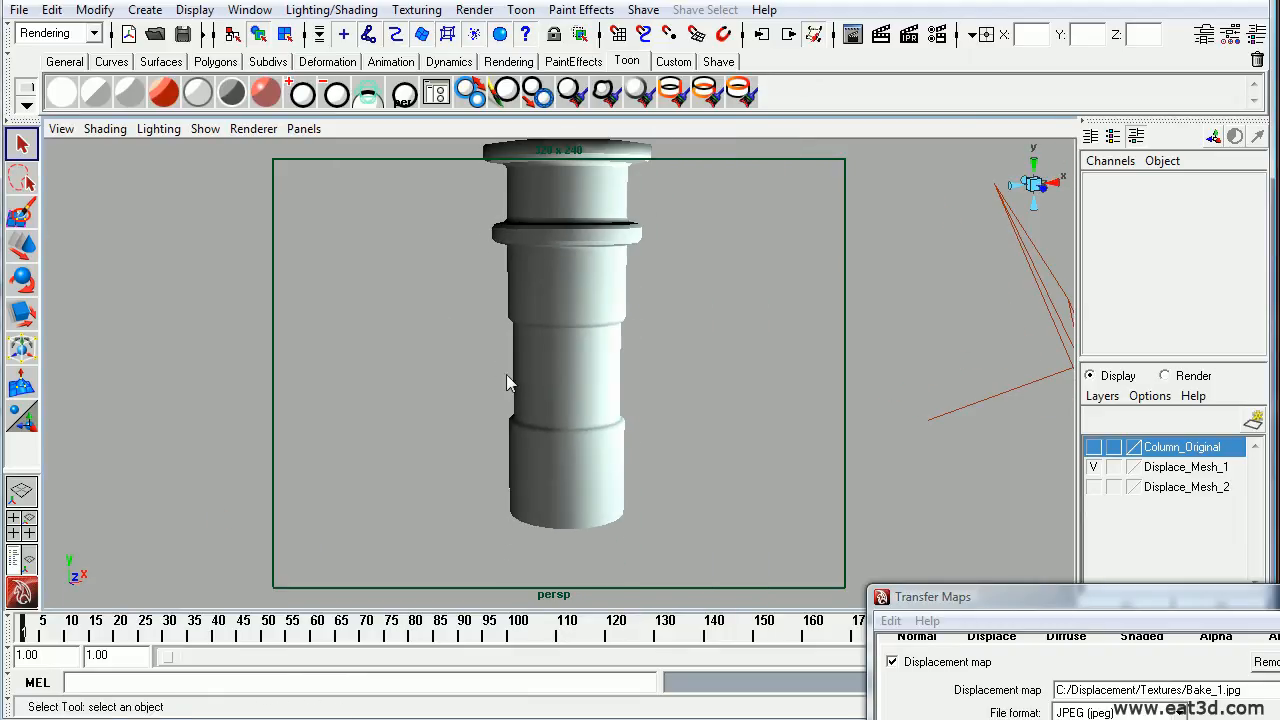
Step: Clear the source meshes in Transfer Maps and show the Displace_Mesh_2 layer instead of Displace_Mesh_1
drag(1035, 595, 396, 179)
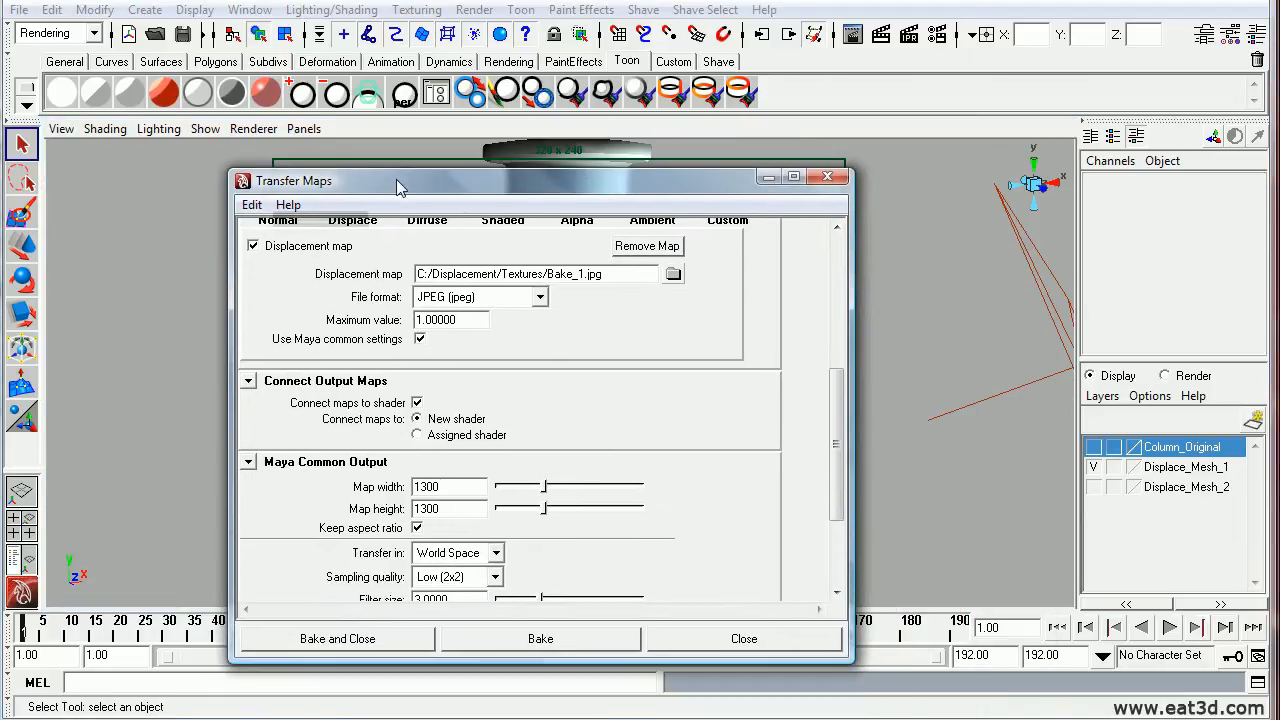
scroll(809, 253, up, 5)
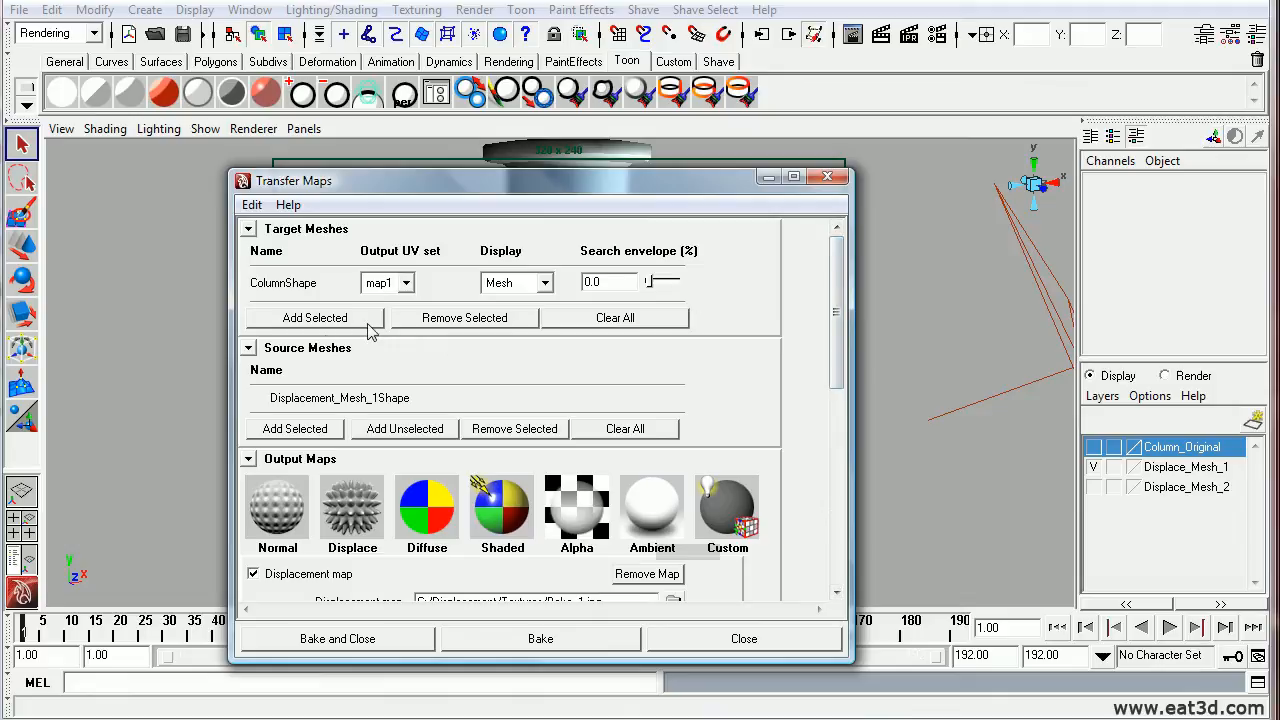
click(625, 429)
click(1093, 467)
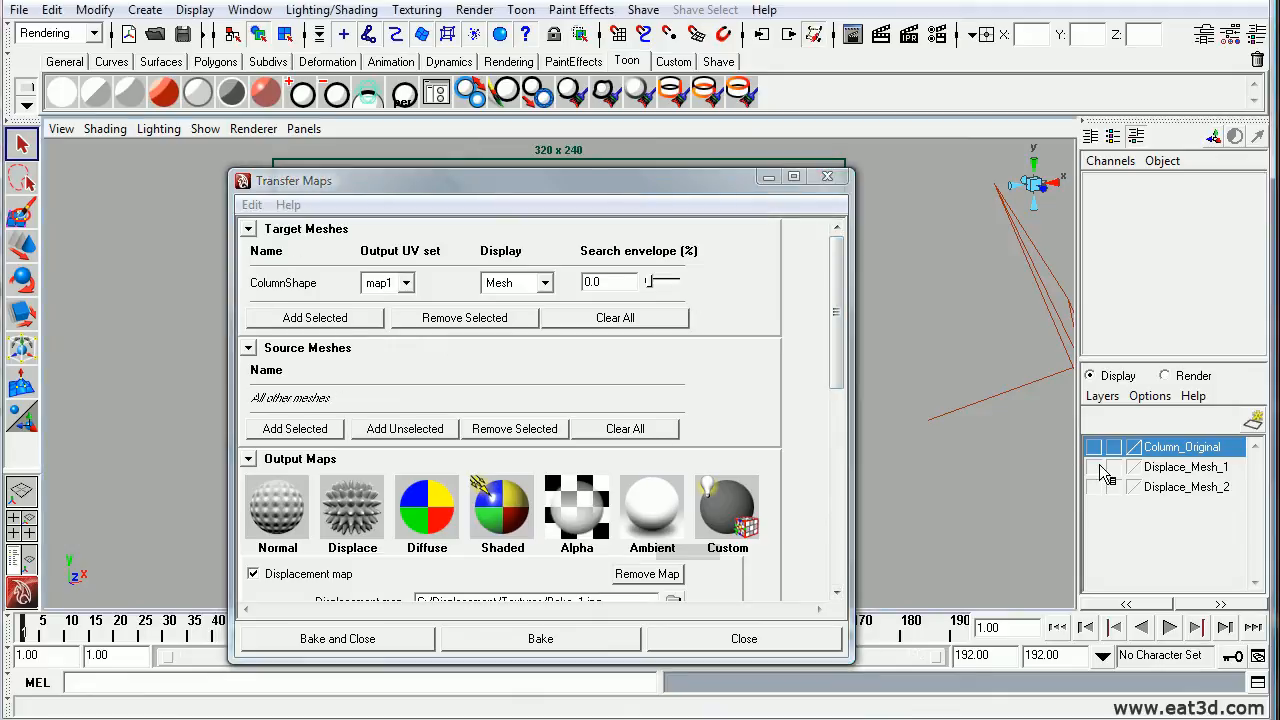
click(1093, 487)
drag(583, 179, 1000, 156)
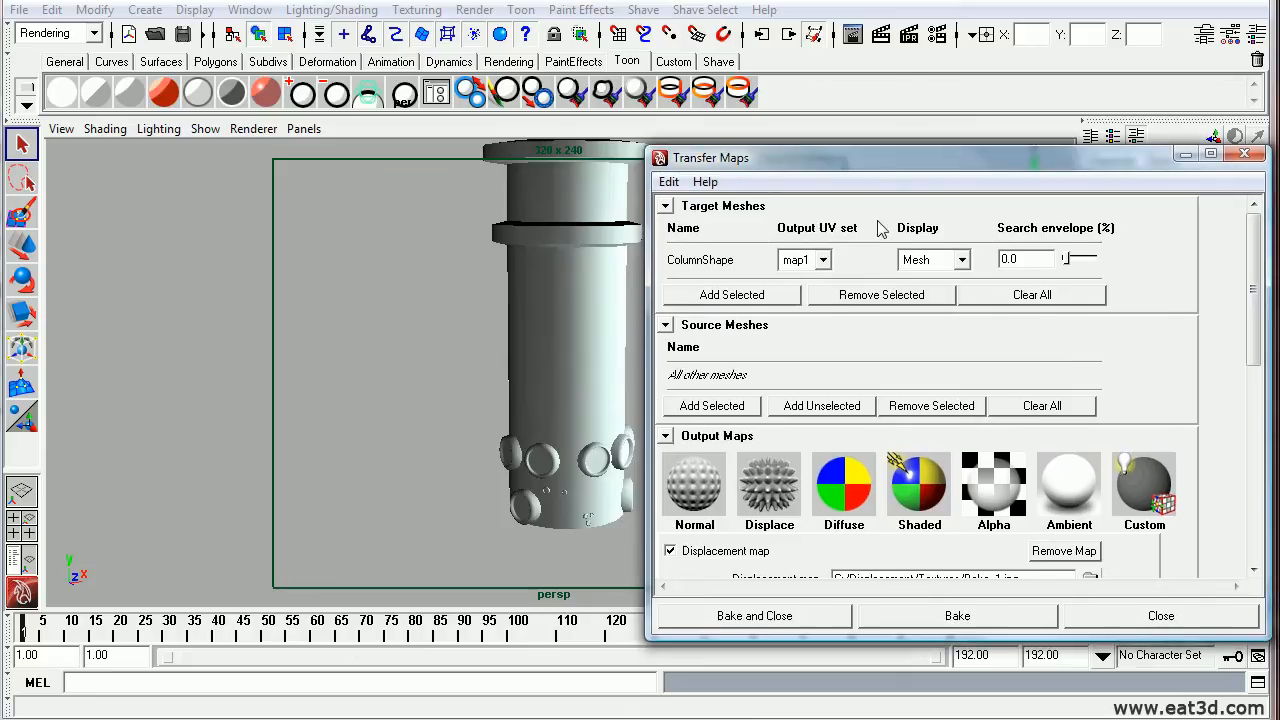
Step: Select the second displacement mesh in the viewport and add it as the source mesh in Transfer Maps
scroll(502, 355, up, 2)
alt+right_drag(502, 355, 429, 363)
mouse_move(429, 363)
alt+middle_down()
mouse_move(429, 383)
mouse_move(474, 389)
alt+middle_up()
drag(801, 157, 710, 146)
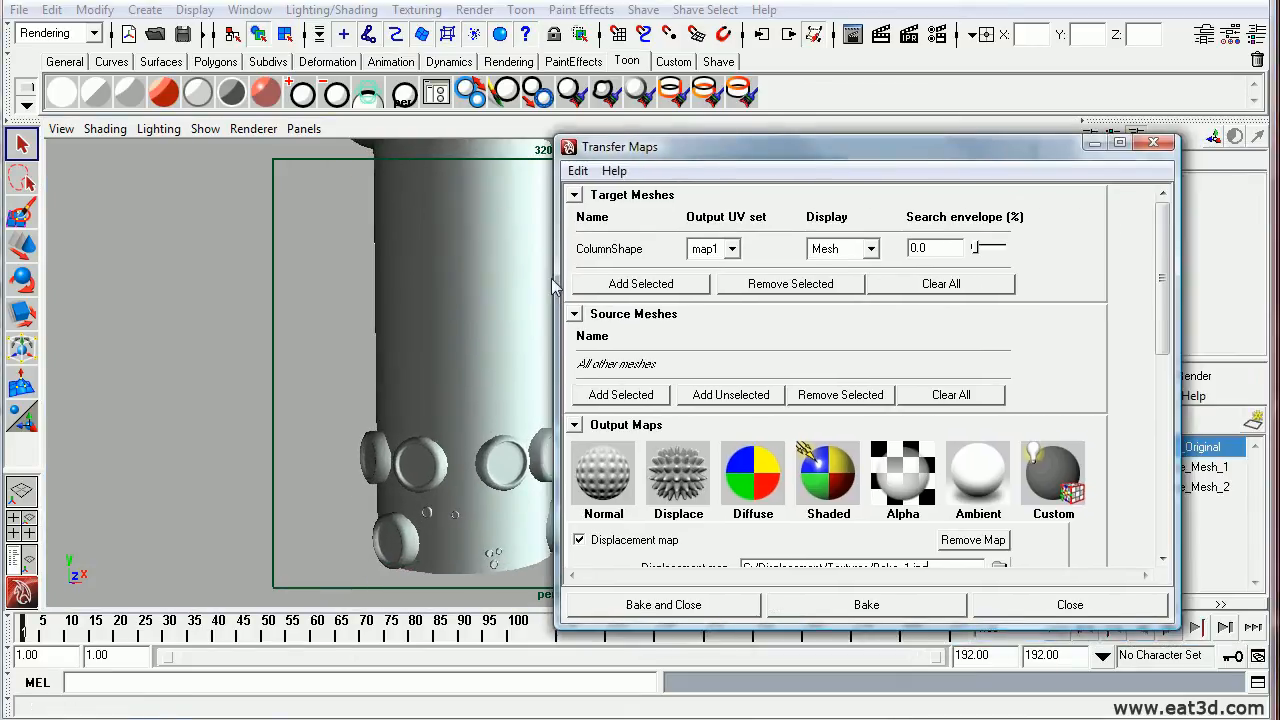
click(437, 289)
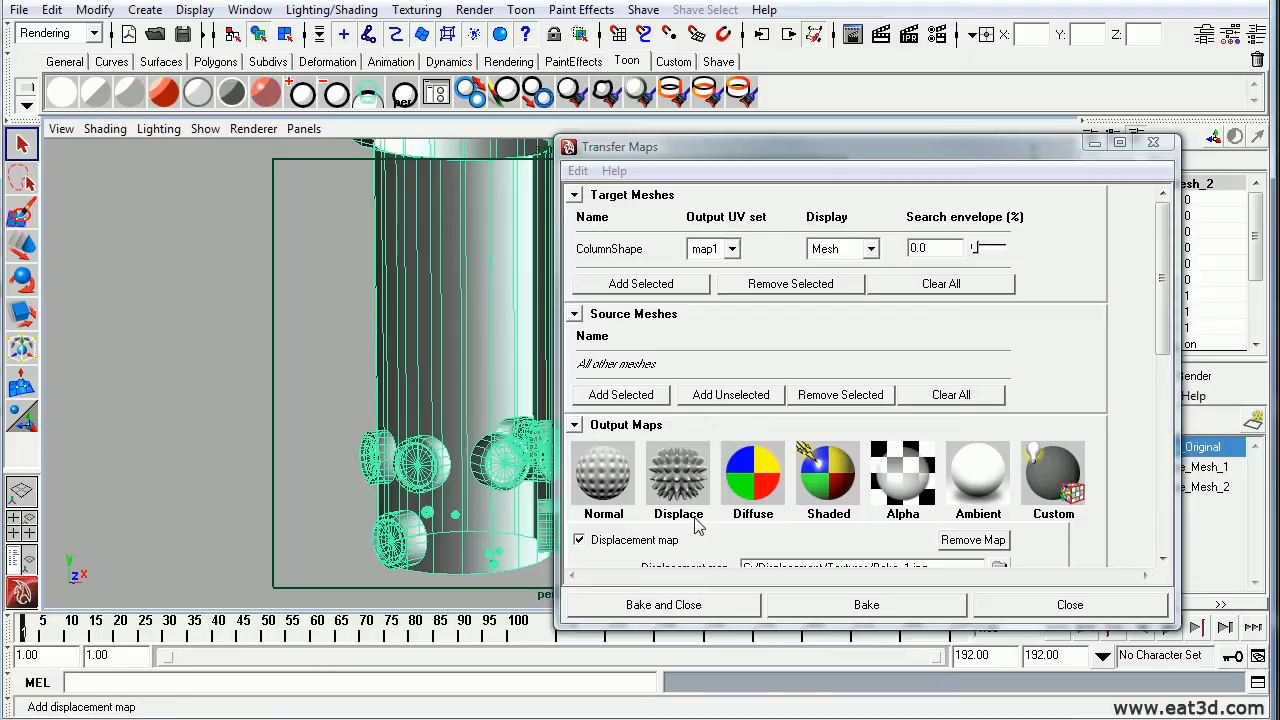
click(308, 361)
click(466, 457)
click(620, 395)
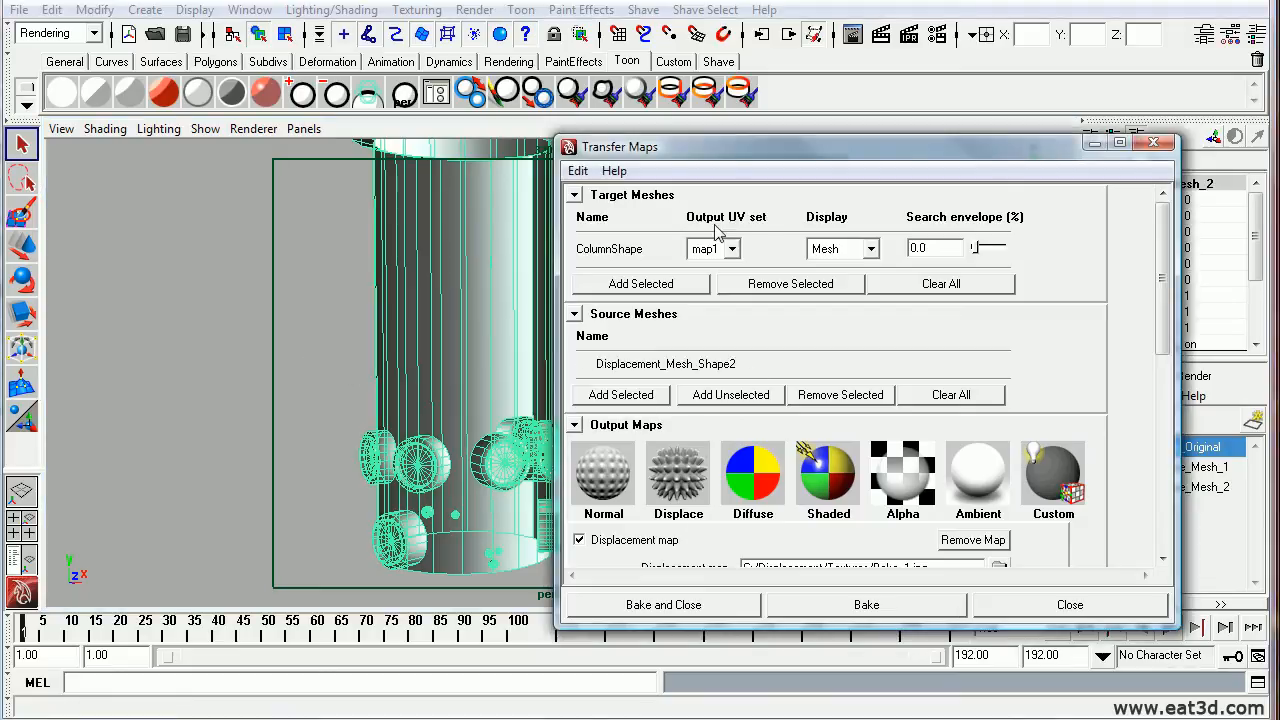
Step: Show the Column_Original layer alongside Displace_Mesh_2 and set the target mesh display to Envelope
drag(744, 154, 203, 348)
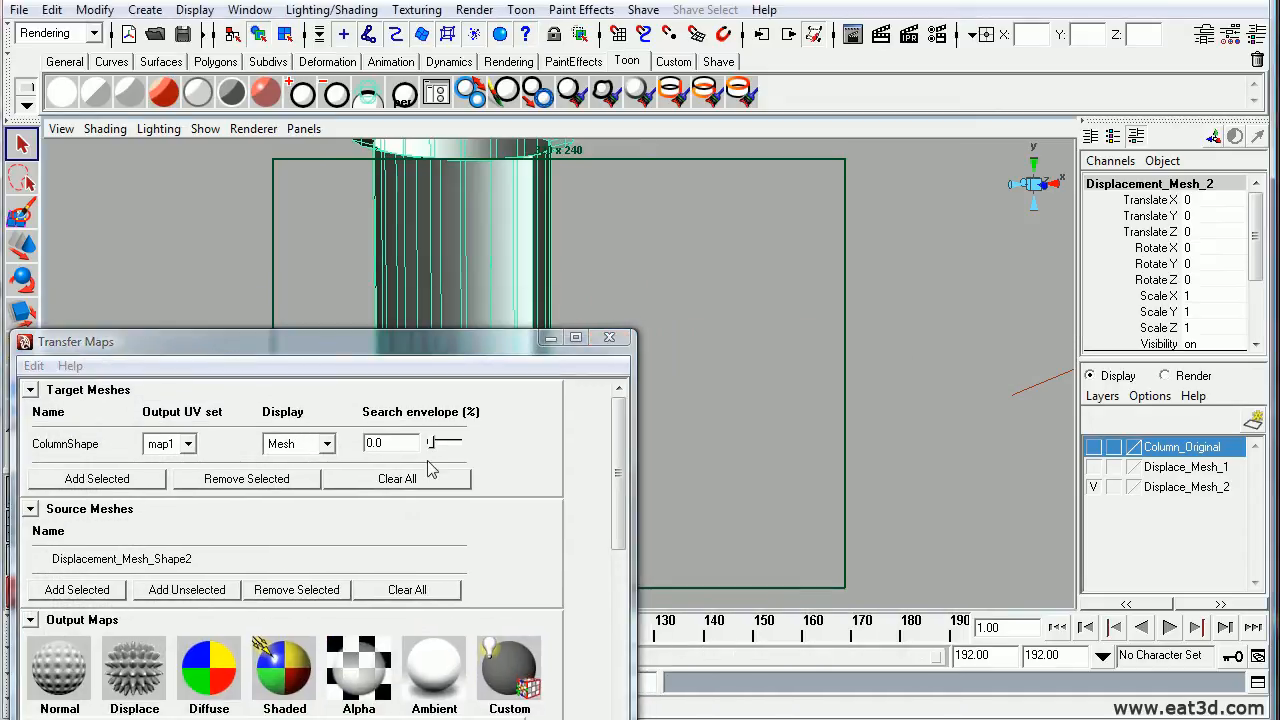
click(1094, 447)
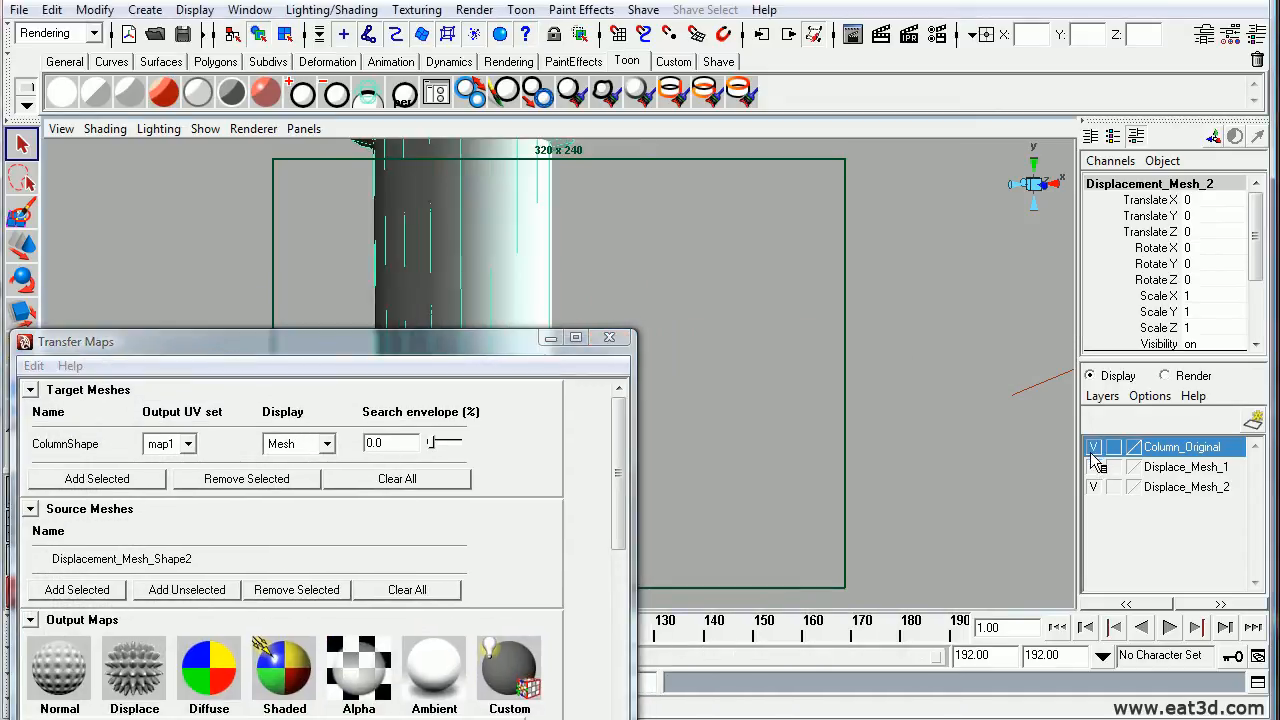
click(326, 443)
click(319, 484)
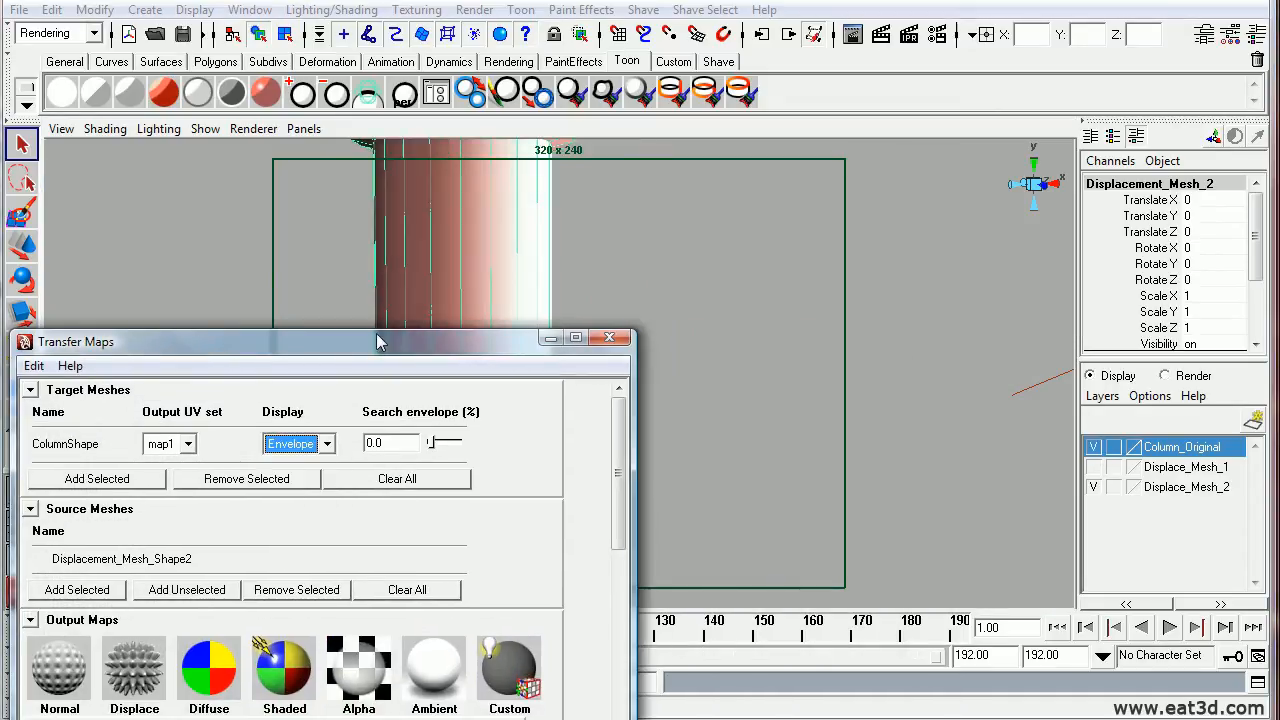
Step: Set the target mesh's search envelope to 4.7% so that it encloses the round details near the column's base
drag(437, 341, 420, 584)
alt+right_drag(436, 488, 930, 492)
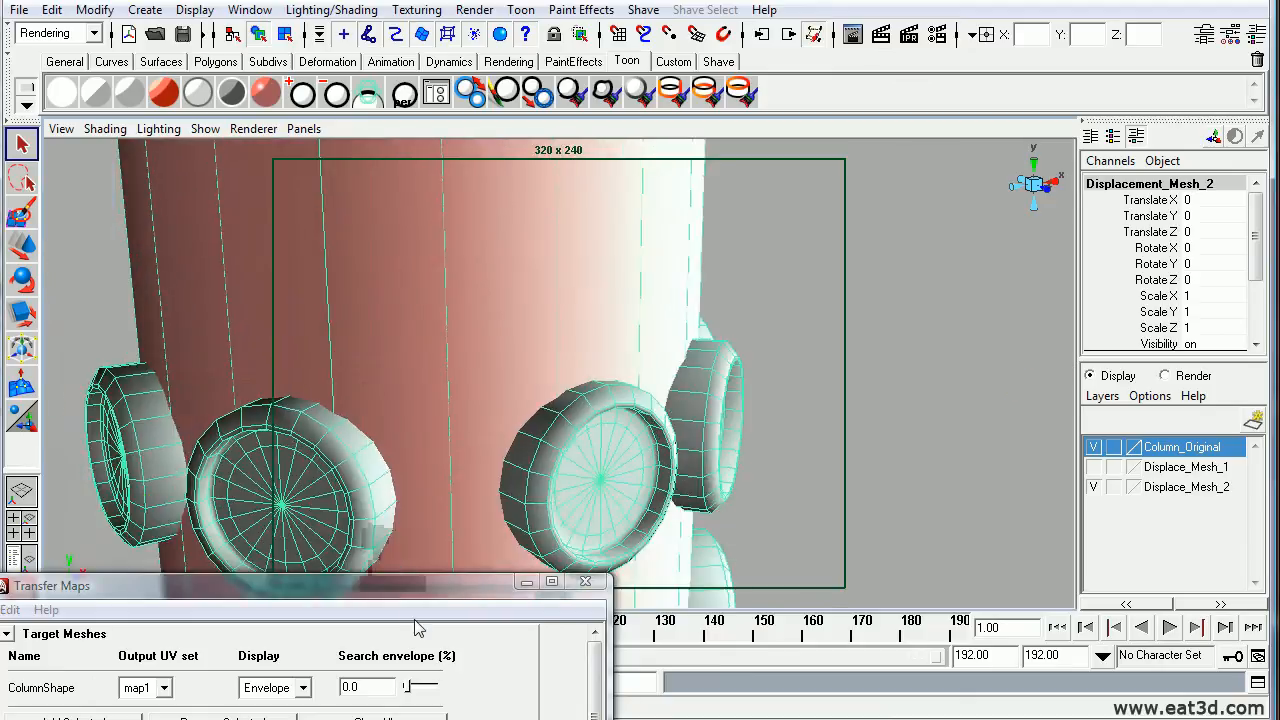
drag(393, 590, 260, 192)
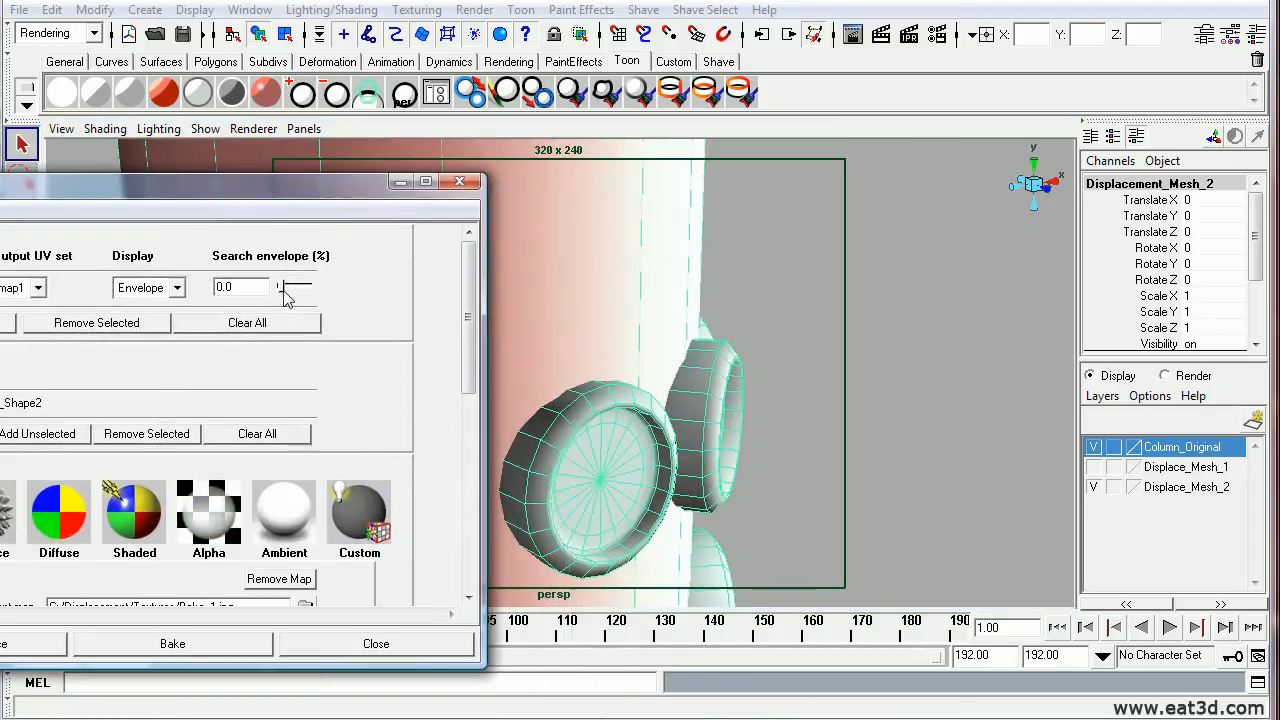
drag(287, 297, 285, 288)
alt+drag(753, 380, 754, 349)
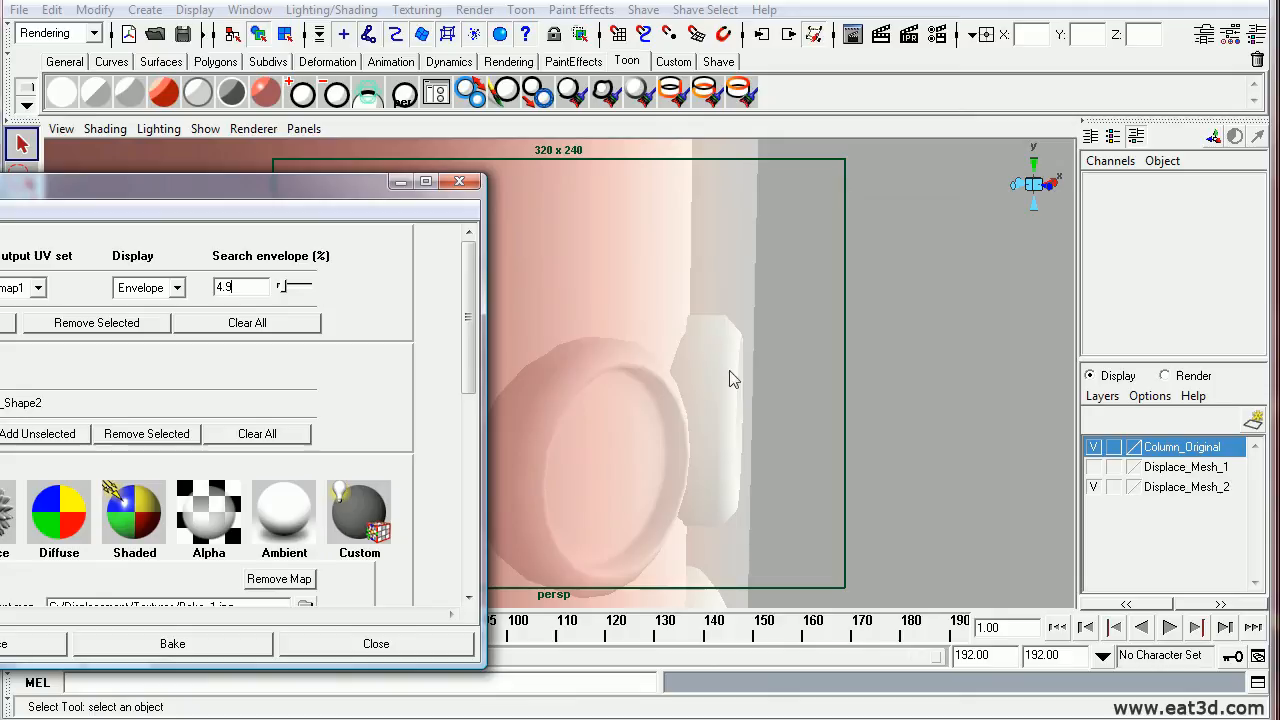
drag(229, 287, 245, 286)
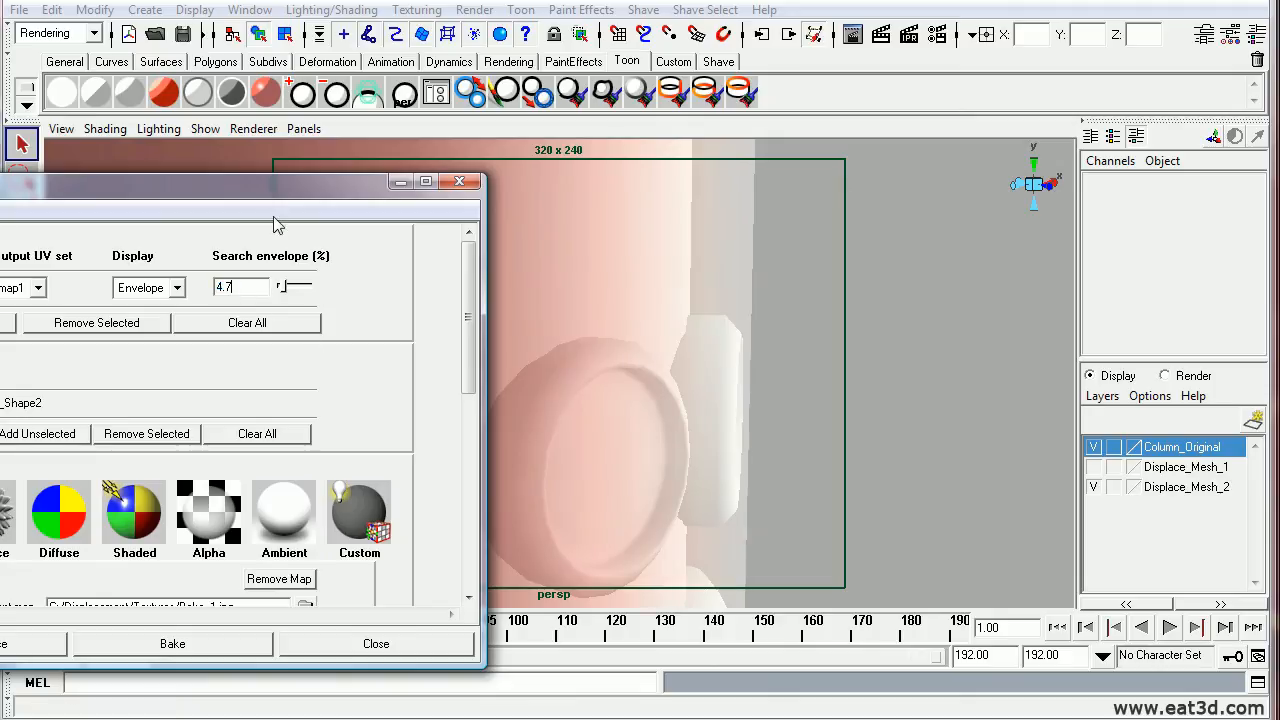
Step: Switch the target mesh display back to Mesh
drag(252, 175, 696, 190)
click(590, 287)
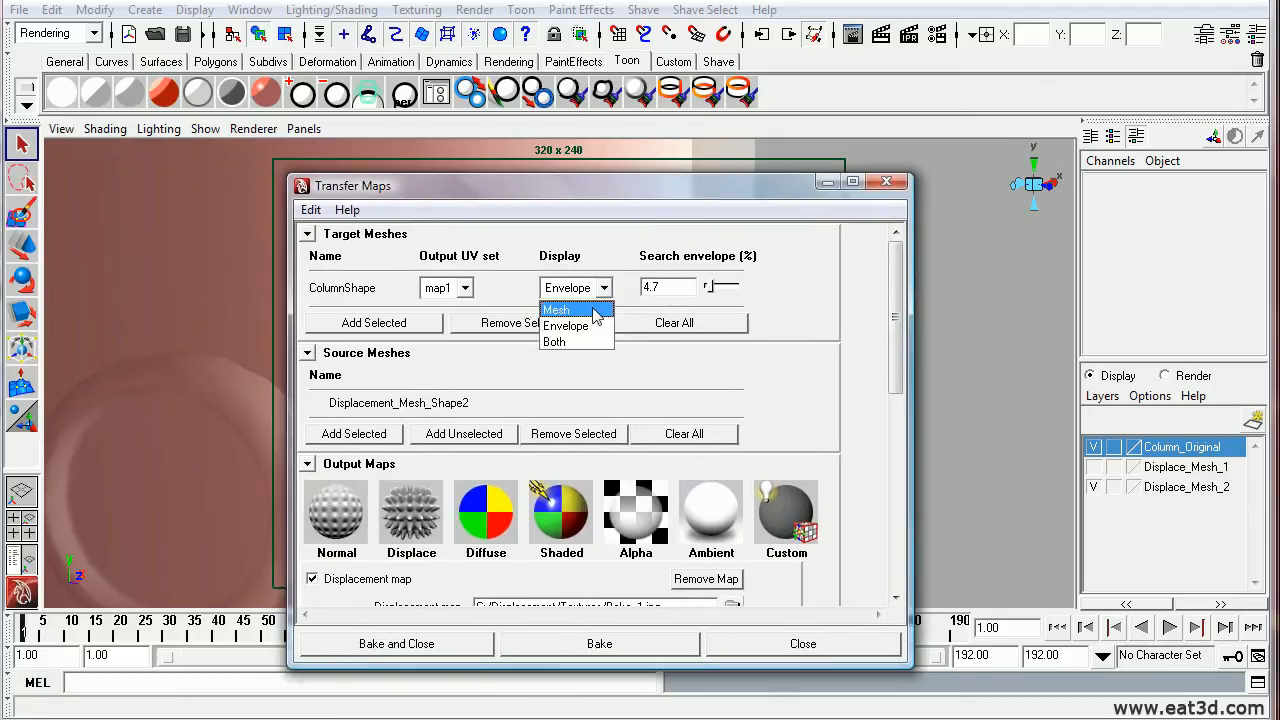
click(565, 302)
drag(484, 190, 560, 184)
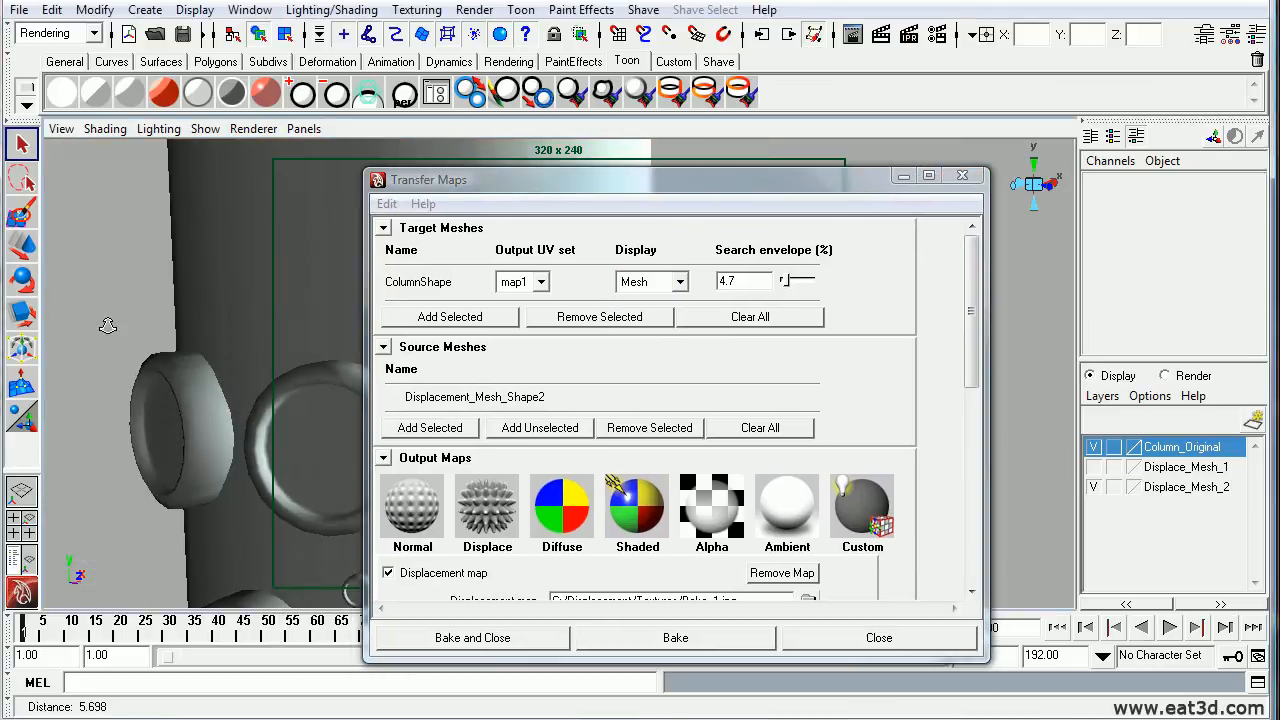
Step: Bake the displacement map to C:/Displacement/Textures/Bake_2.jpg and close Transfer Maps
scroll(955, 390, down, 5)
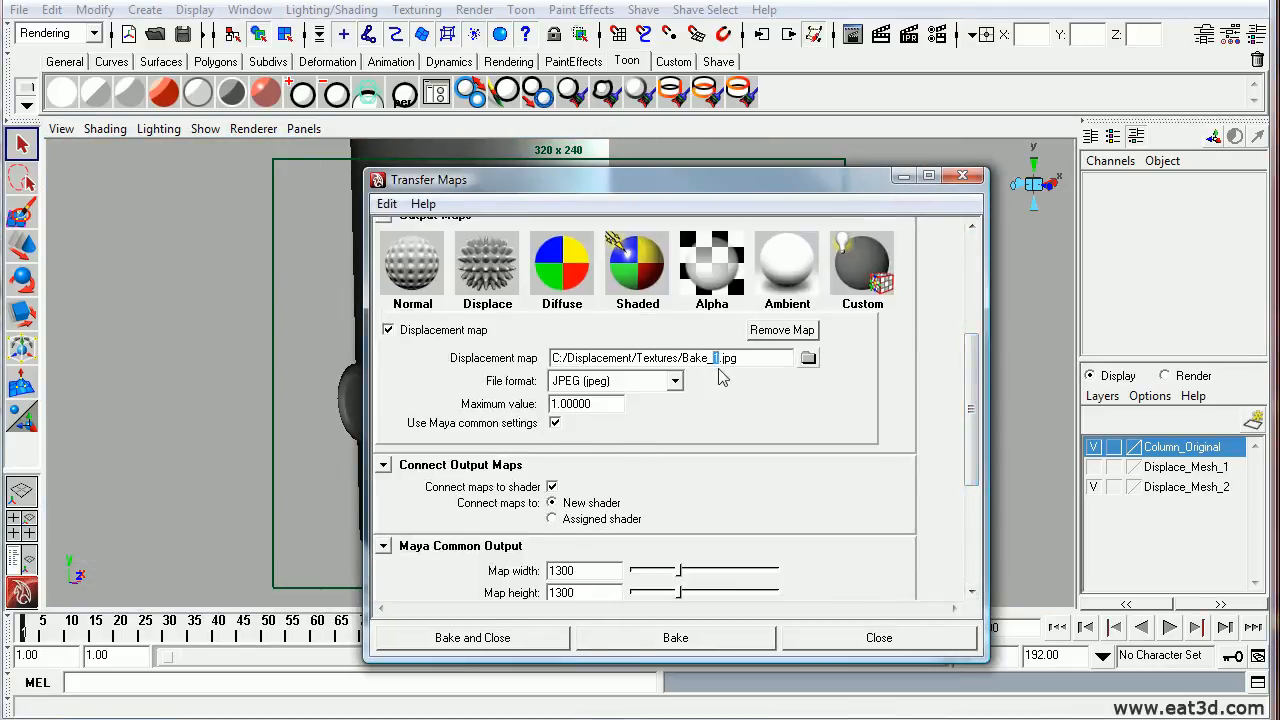
click(677, 638)
click(962, 176)
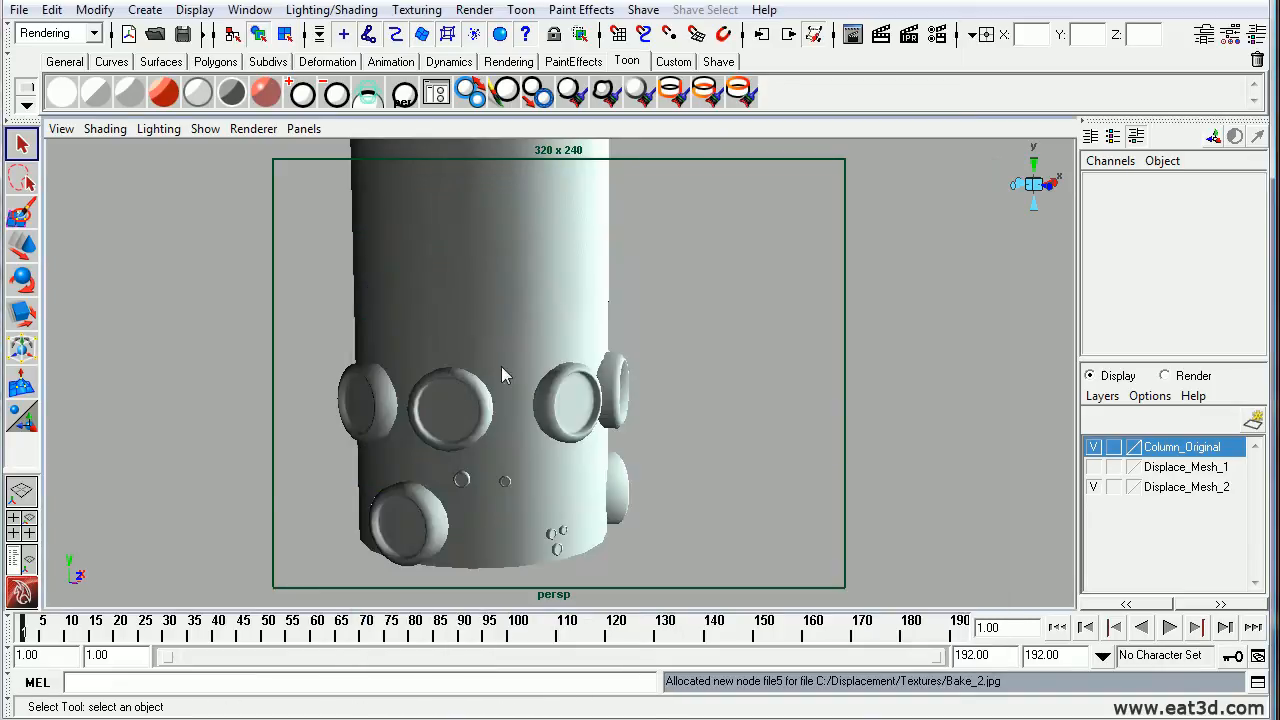
alt+right_drag(496, 413, 529, 429)
Step: Switch to Photoshop and preview the Bump and Specular groups in Column.psd
key(alt+Tab)
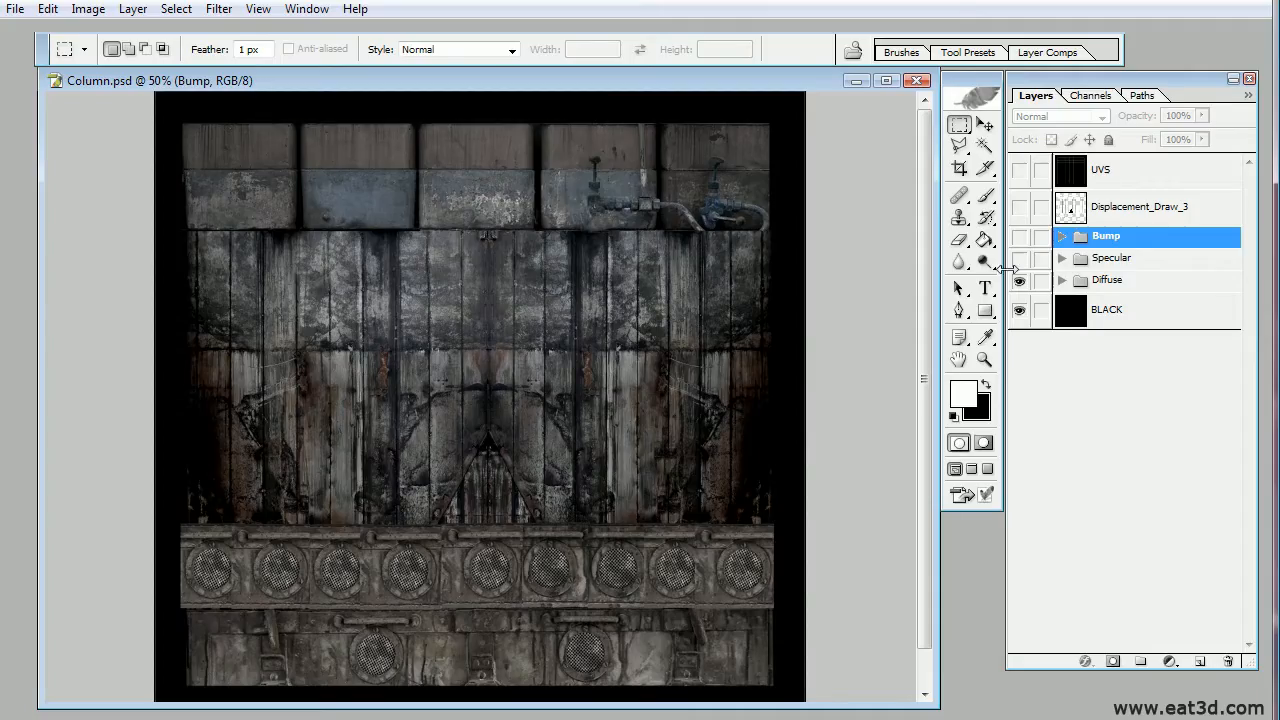
click(1019, 238)
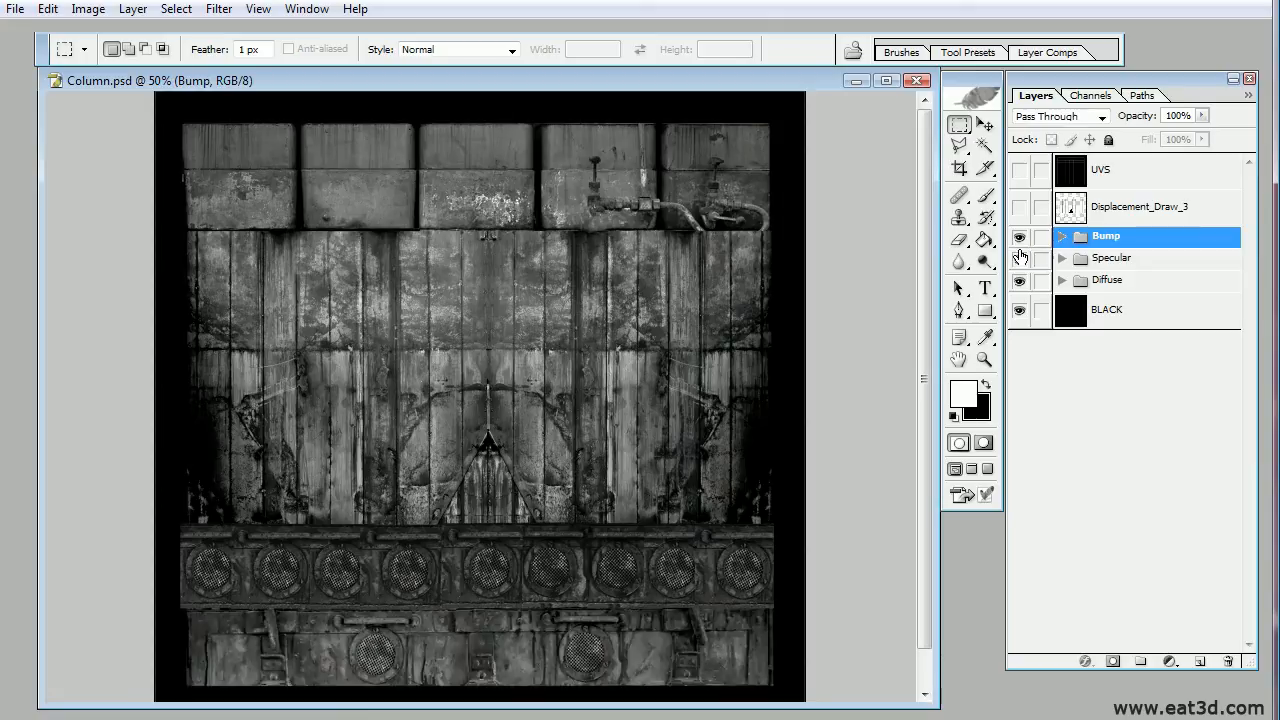
click(1019, 242)
click(1019, 261)
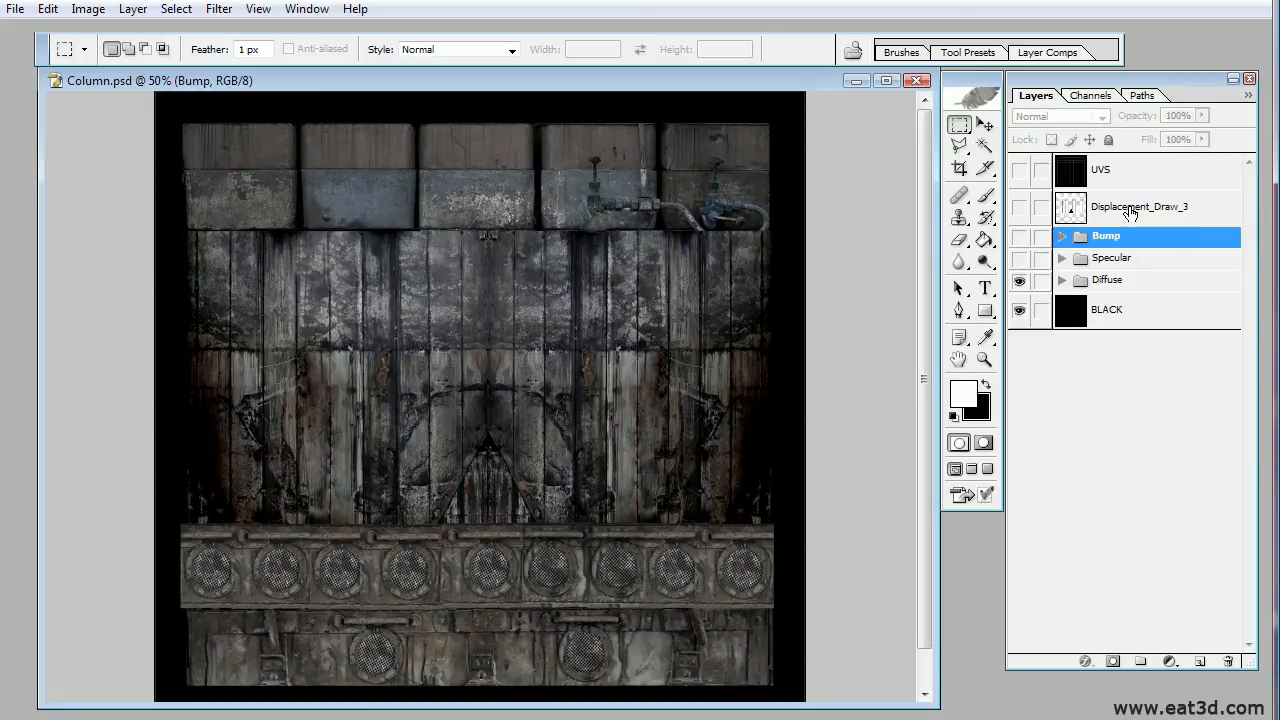
Step: Open the baked images Bake_1 and Bake_2 from the Textures folder
click(15, 9)
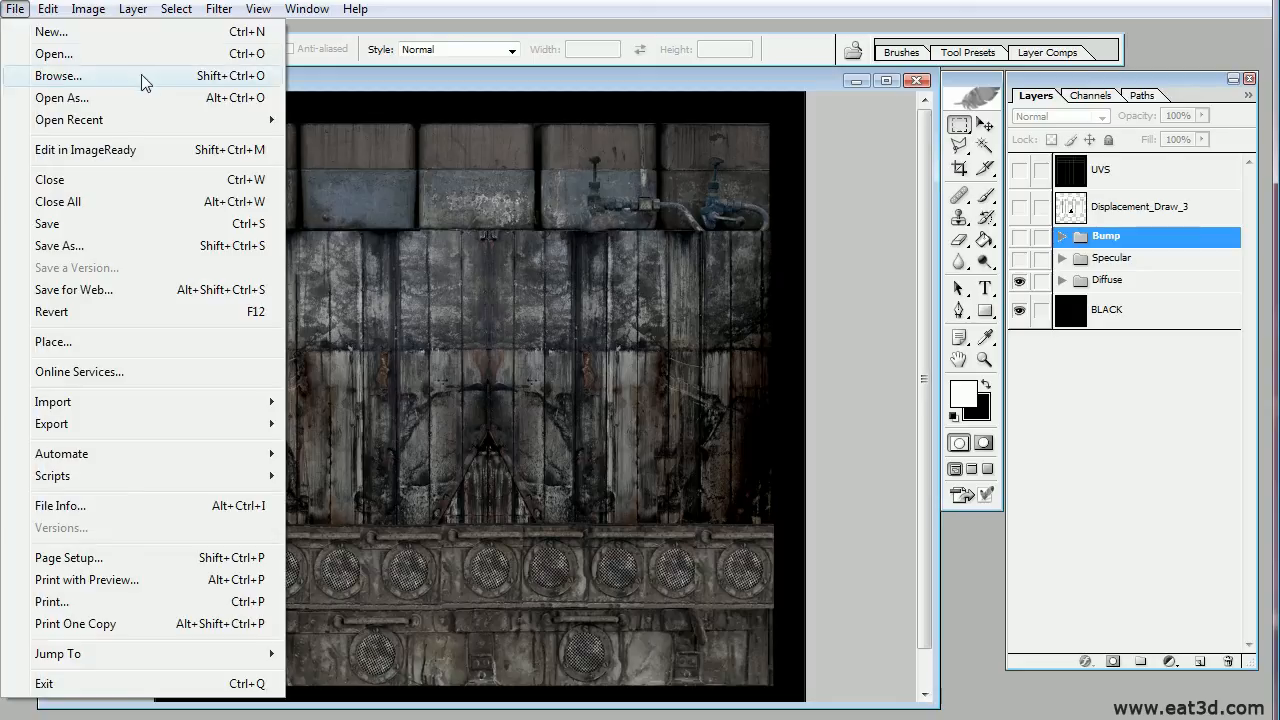
click(60, 52)
click(747, 199)
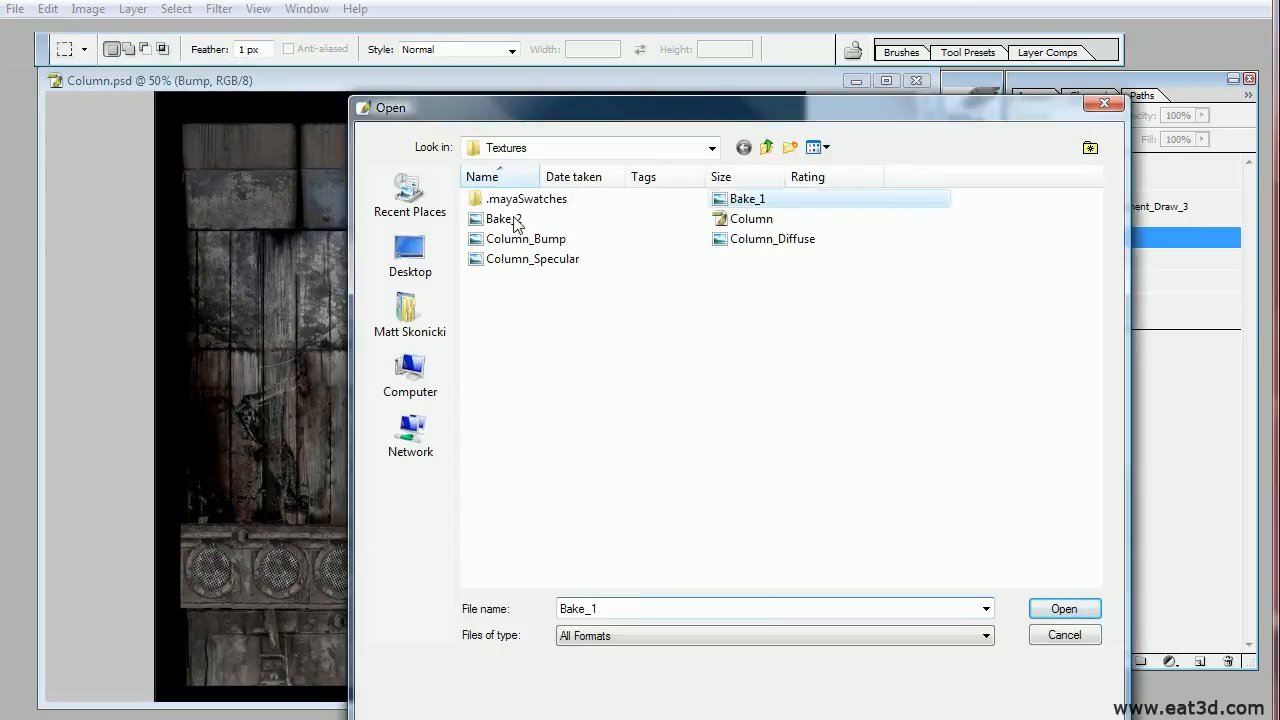
ctrl+click(512, 220)
click(1093, 612)
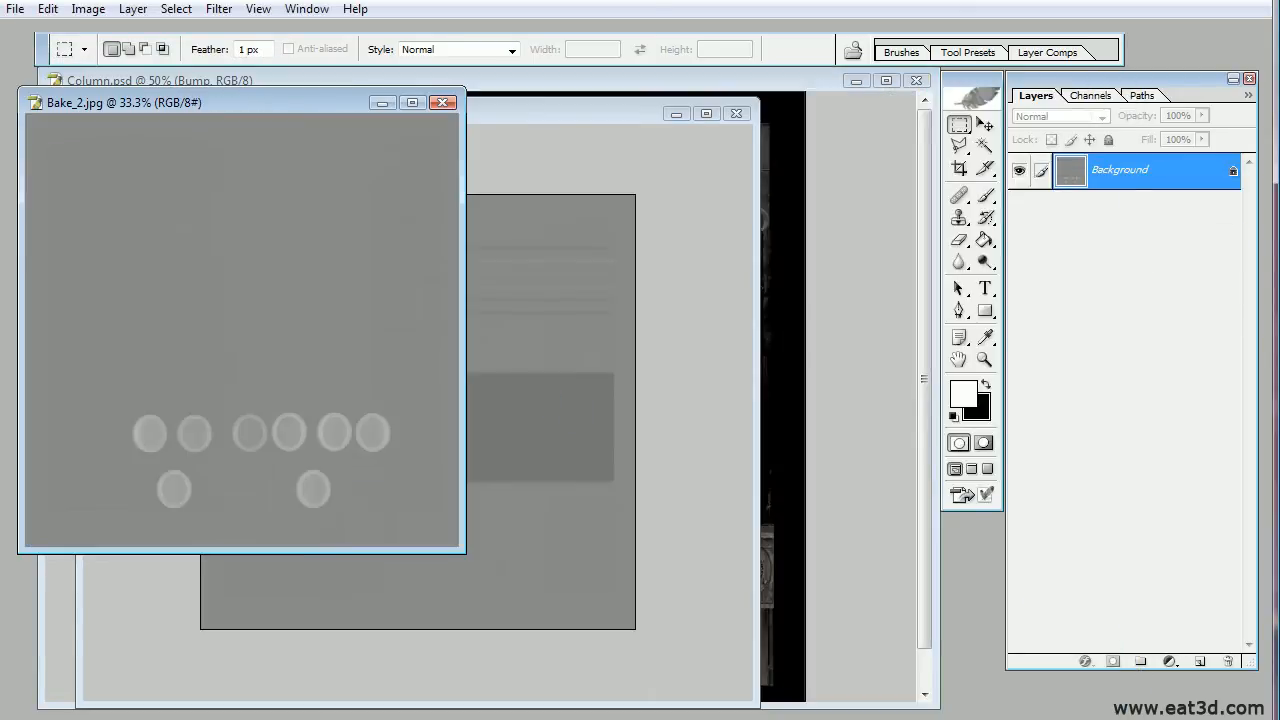
Step: Copy the whole Bake_1 image into Column.psd as a new layer and close Bake_1.jpg
mouse_move(486, 111)
mouse_down()
mouse_move(504, 119)
mouse_move(490, 103)
mouse_up()
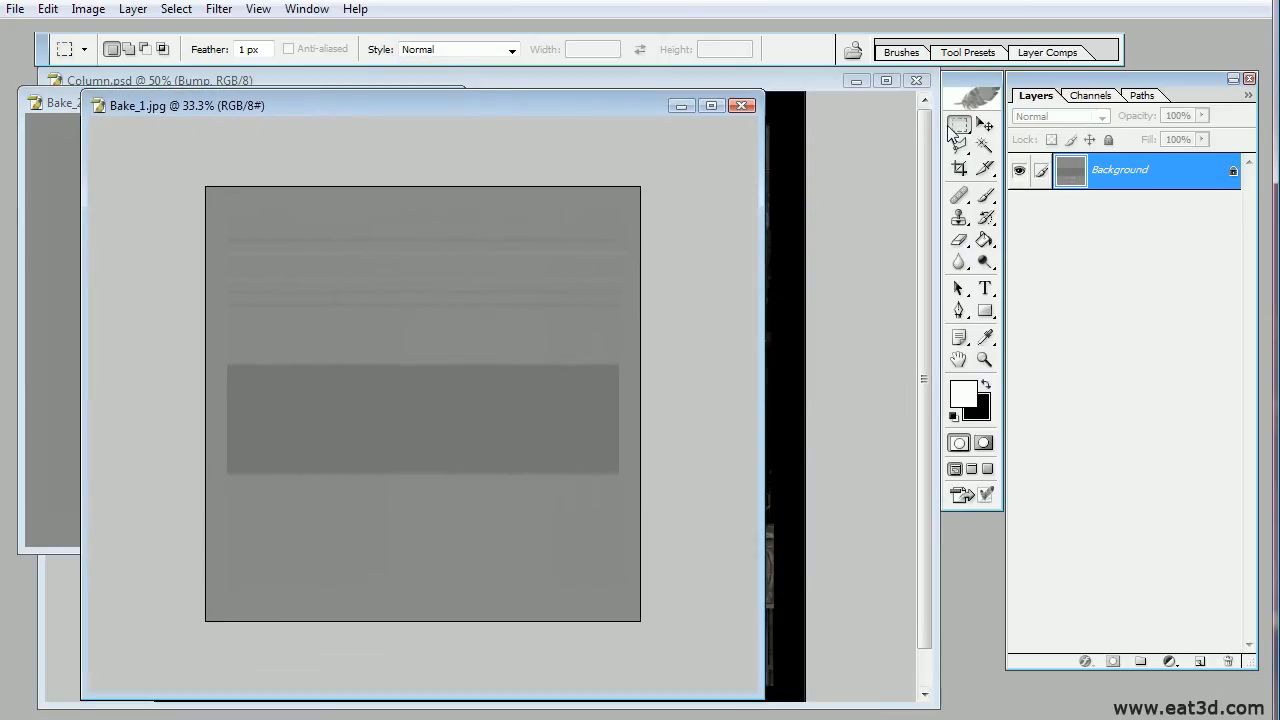
key(ctrl+a)
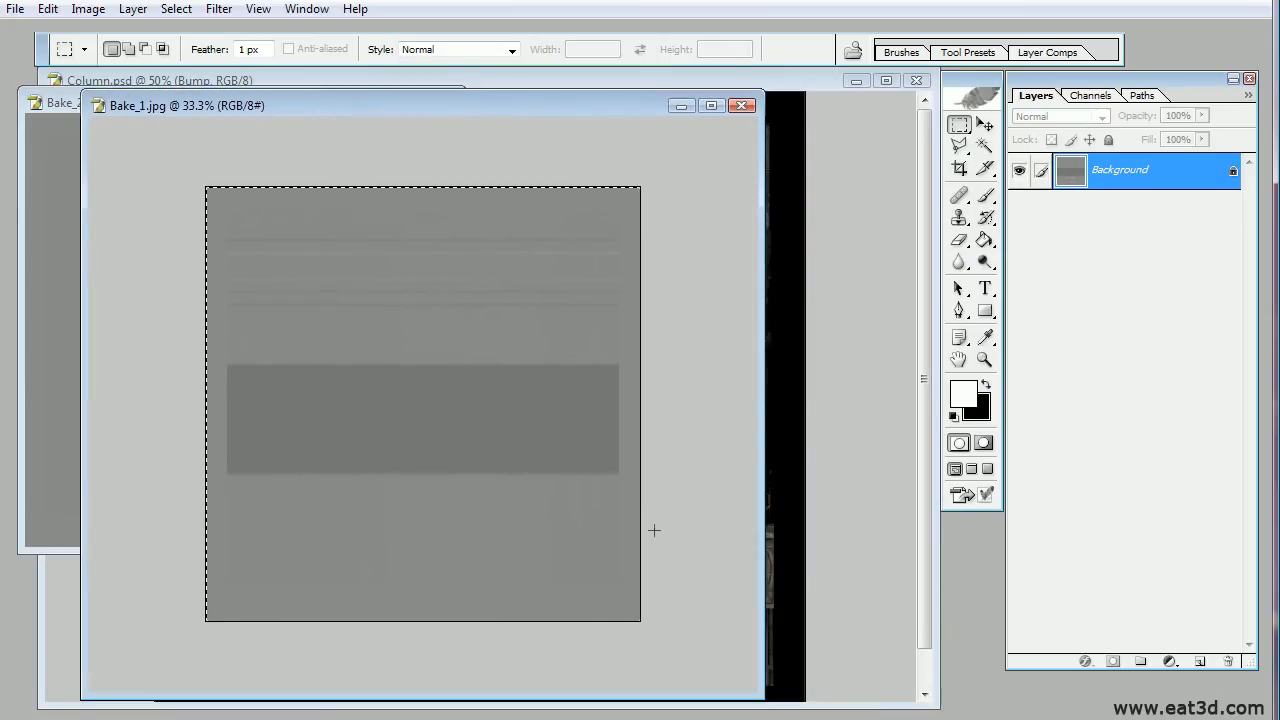
drag(624, 104, 478, 174)
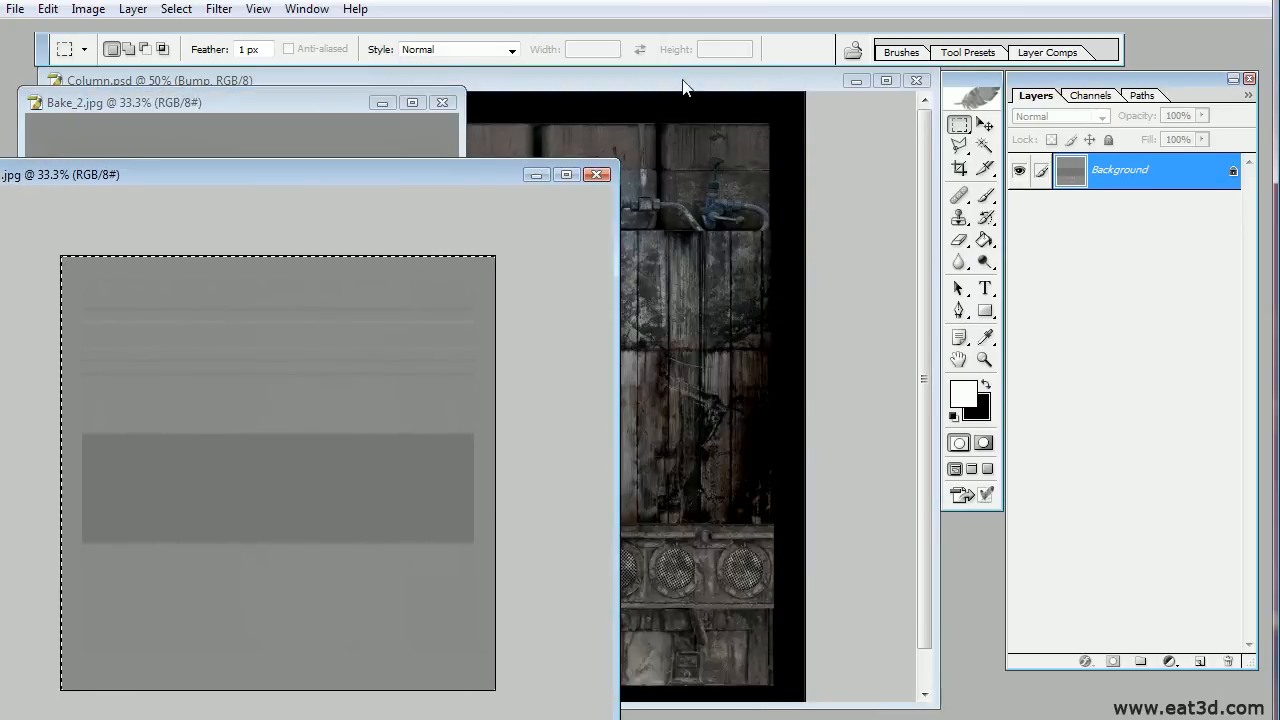
click(682, 83)
key(ctrl+v)
drag(20, 179, 218, 169)
click(804, 167)
Step: Copy the whole Bake_2 image, close Bake_2.jpg and paste it into Column.psd as a new layer
click(34, 105)
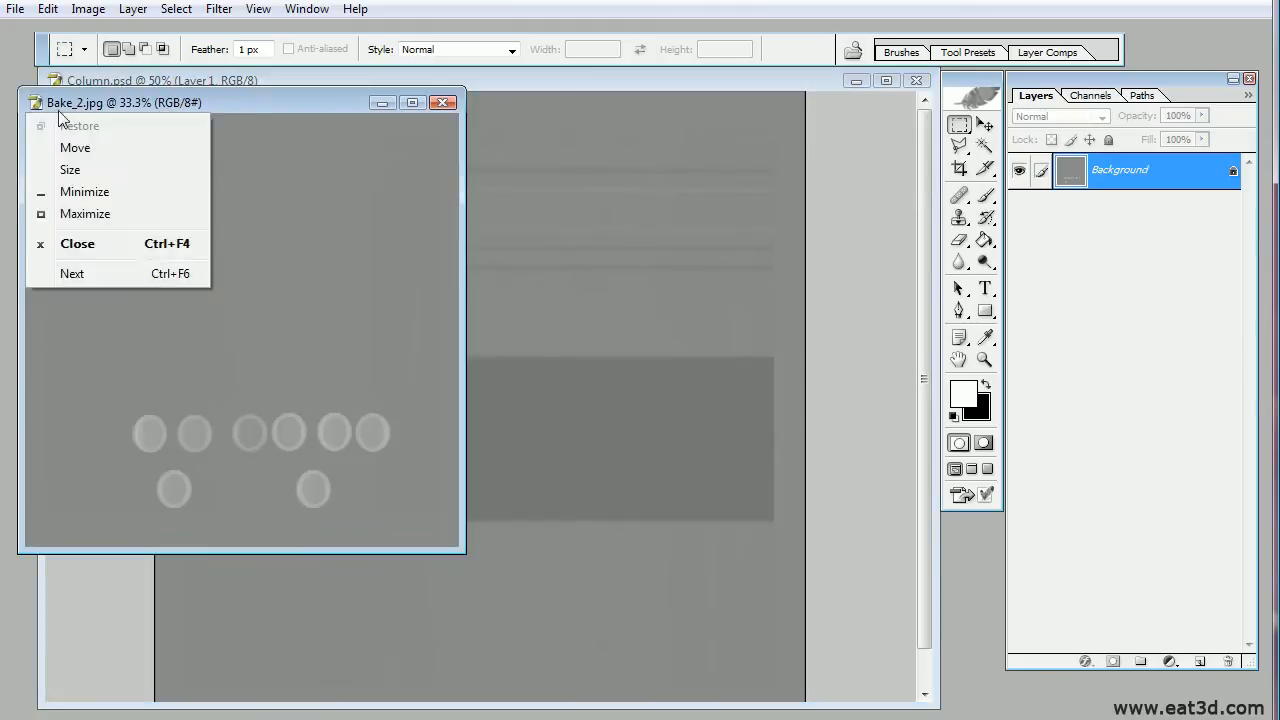
drag(120, 103, 193, 103)
click(987, 360)
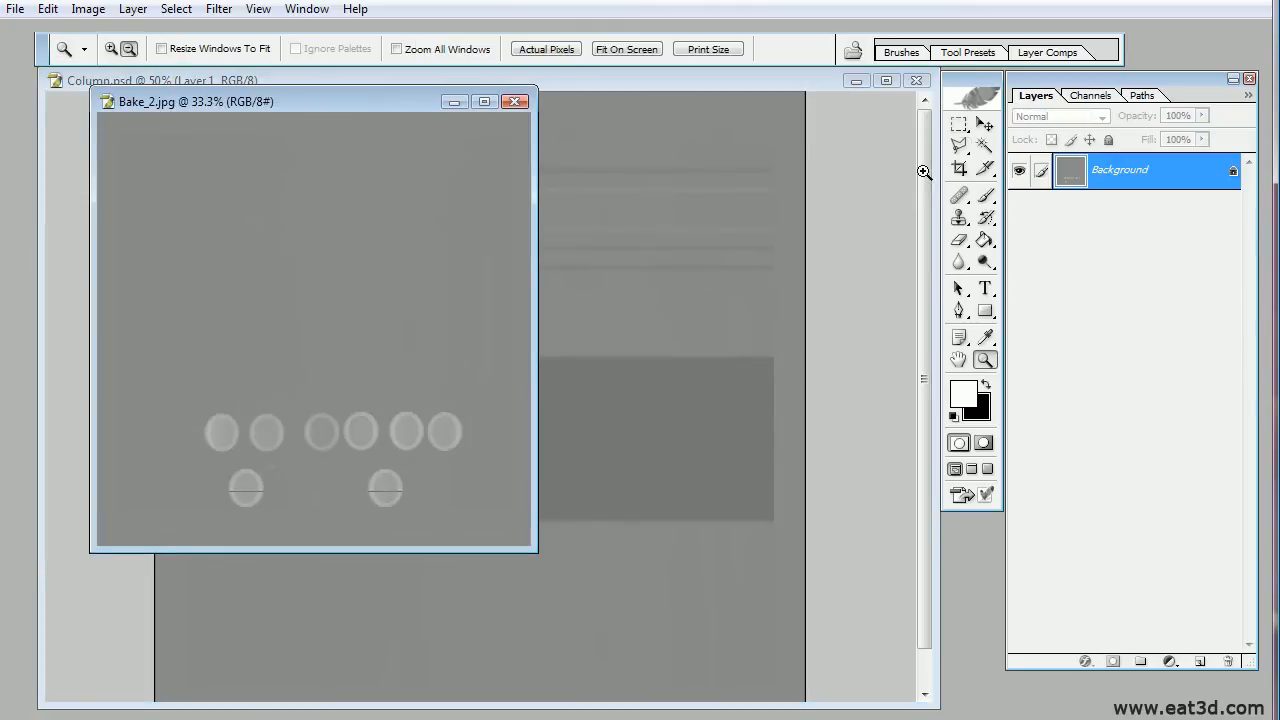
key(ctrl+minus)
click(955, 127)
drag(148, 170, 561, 562)
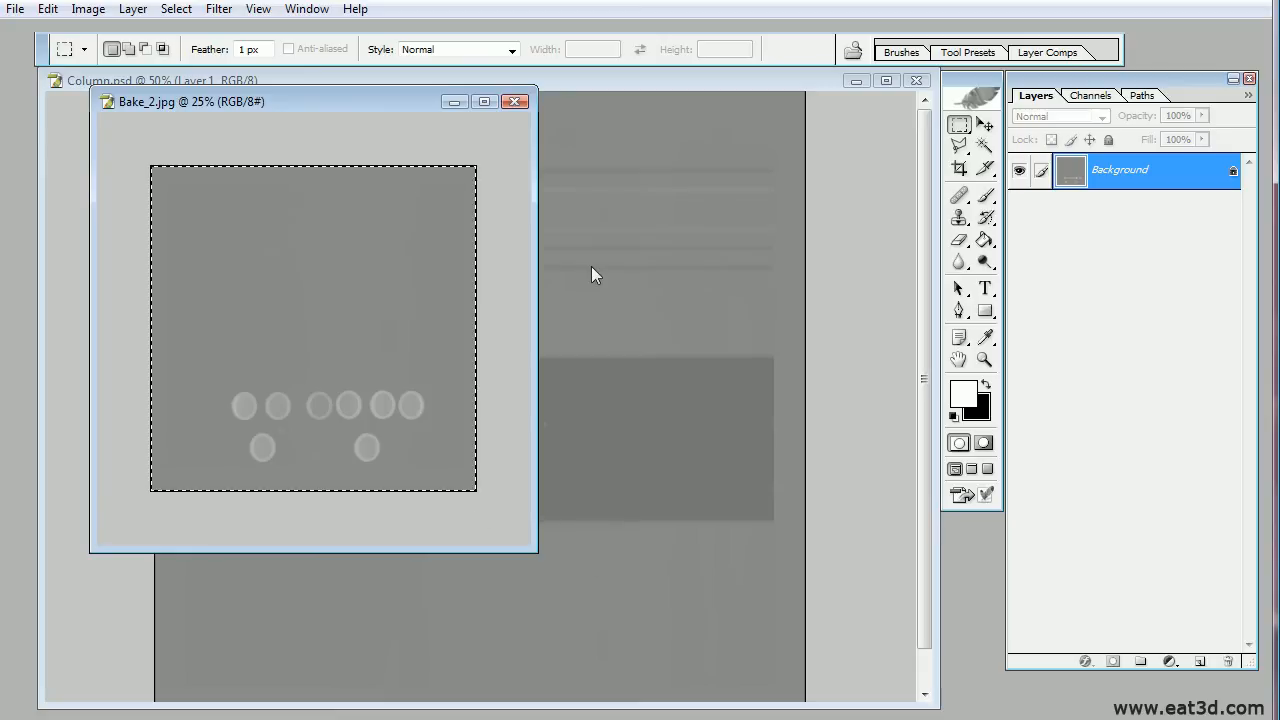
click(514, 102)
key(ctrl+v)
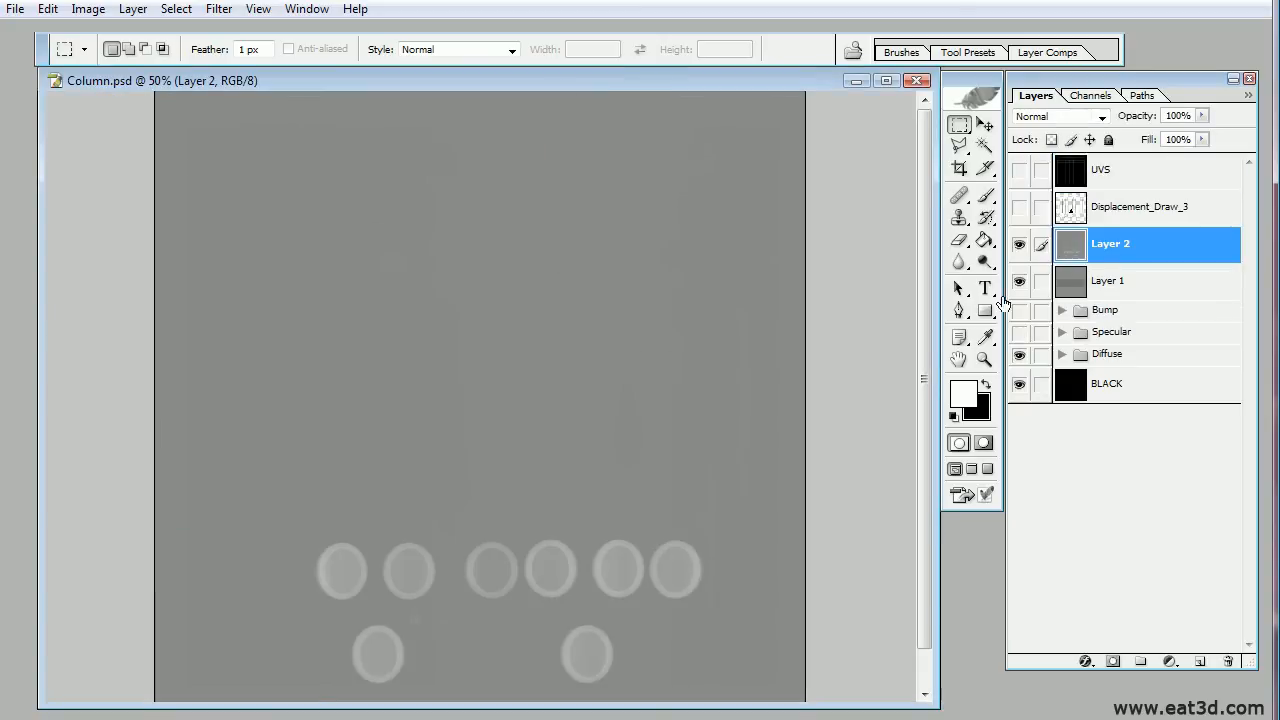
Step: Move the Bake_1 layer above the Bake_2 layer and rename the lower layer Displace_1
click(1121, 285)
drag(1115, 279, 1121, 226)
double_click(1108, 281)
text(Disp)
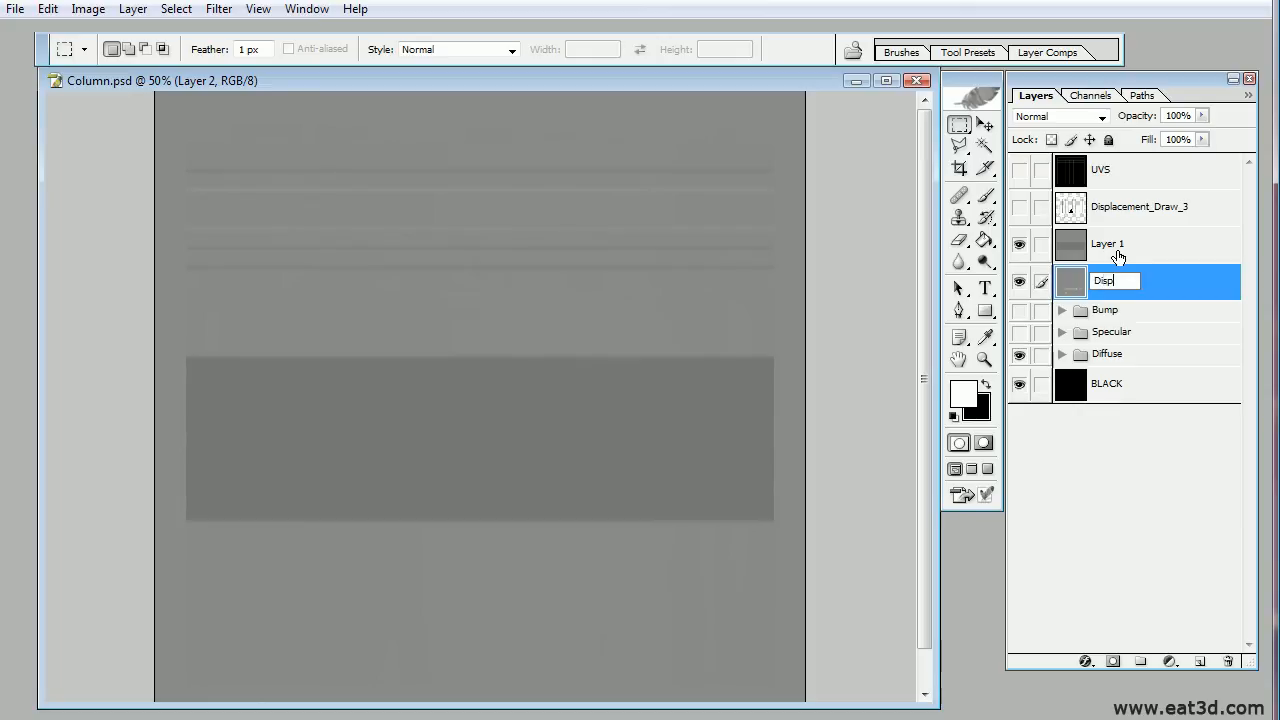
text(lace_1)
key(Return)
Step: Rename the remaining pasted bake layer, above Displace_1, as Displace_2
double_click(1110, 243)
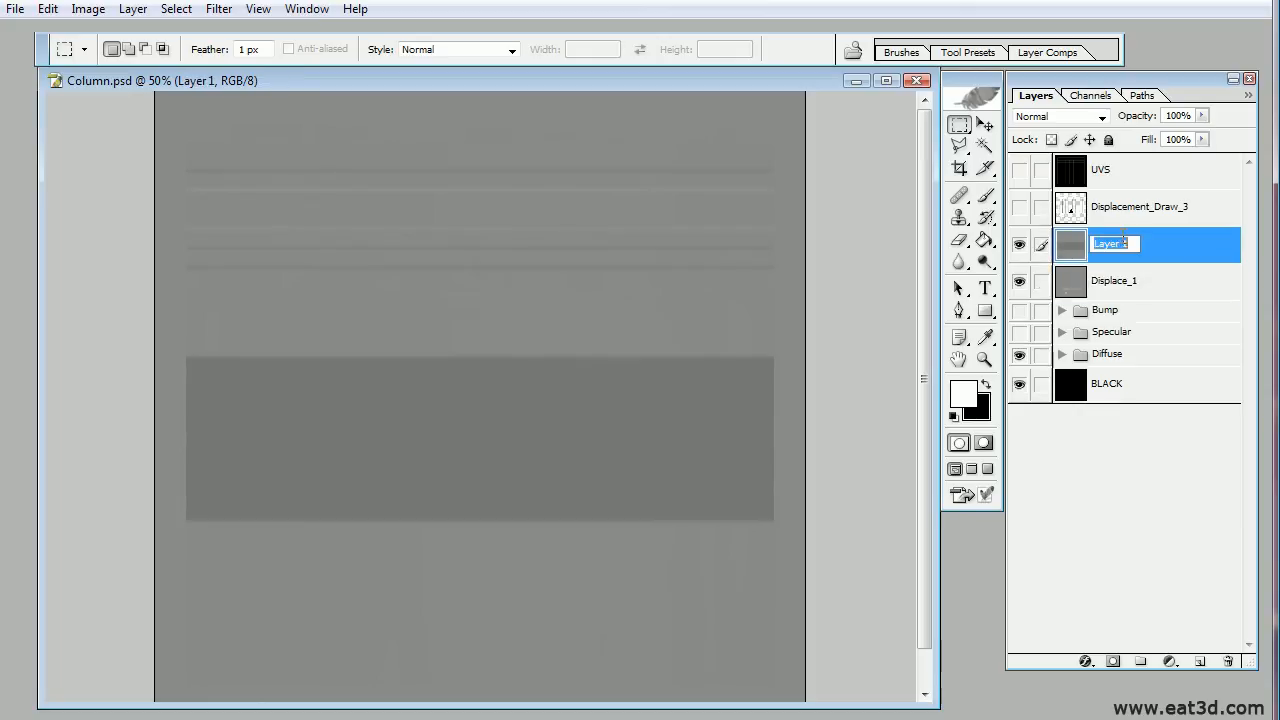
text(Displace_2)
key(Return)
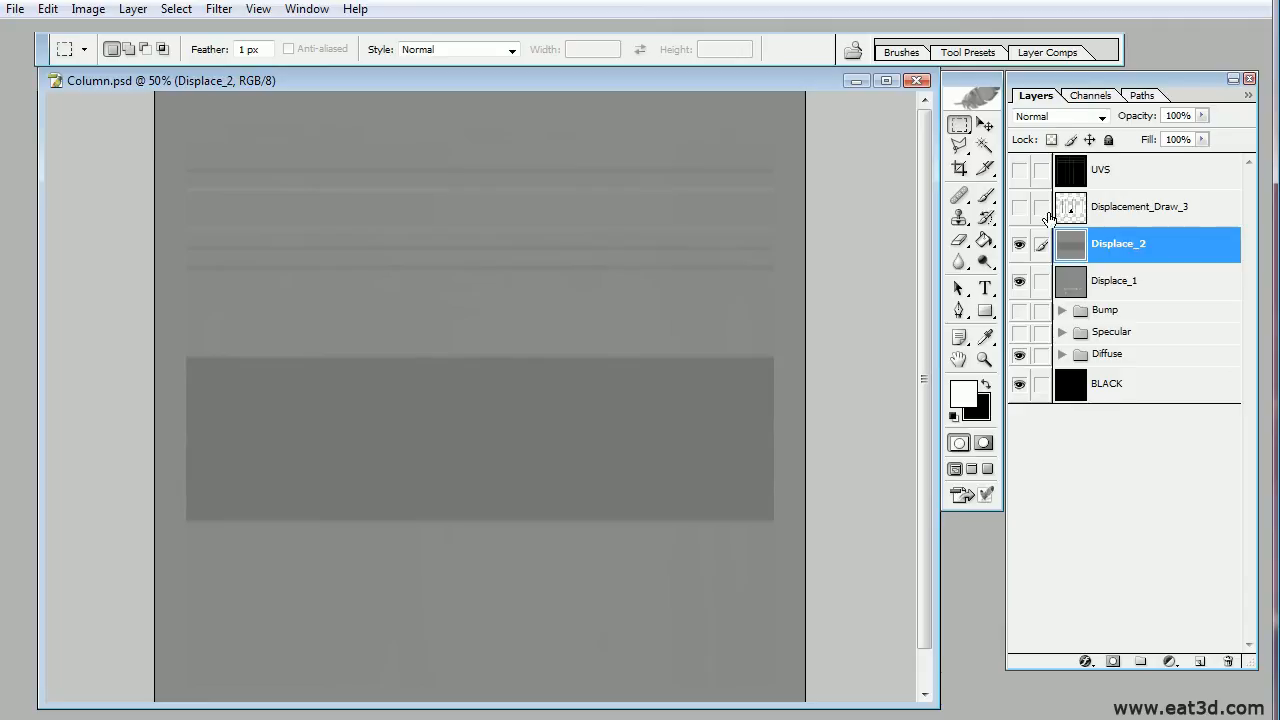
Step: Hide the Displace_2 and Displace_1 layers and show the Displacement_Draw_3 layer
click(1019, 246)
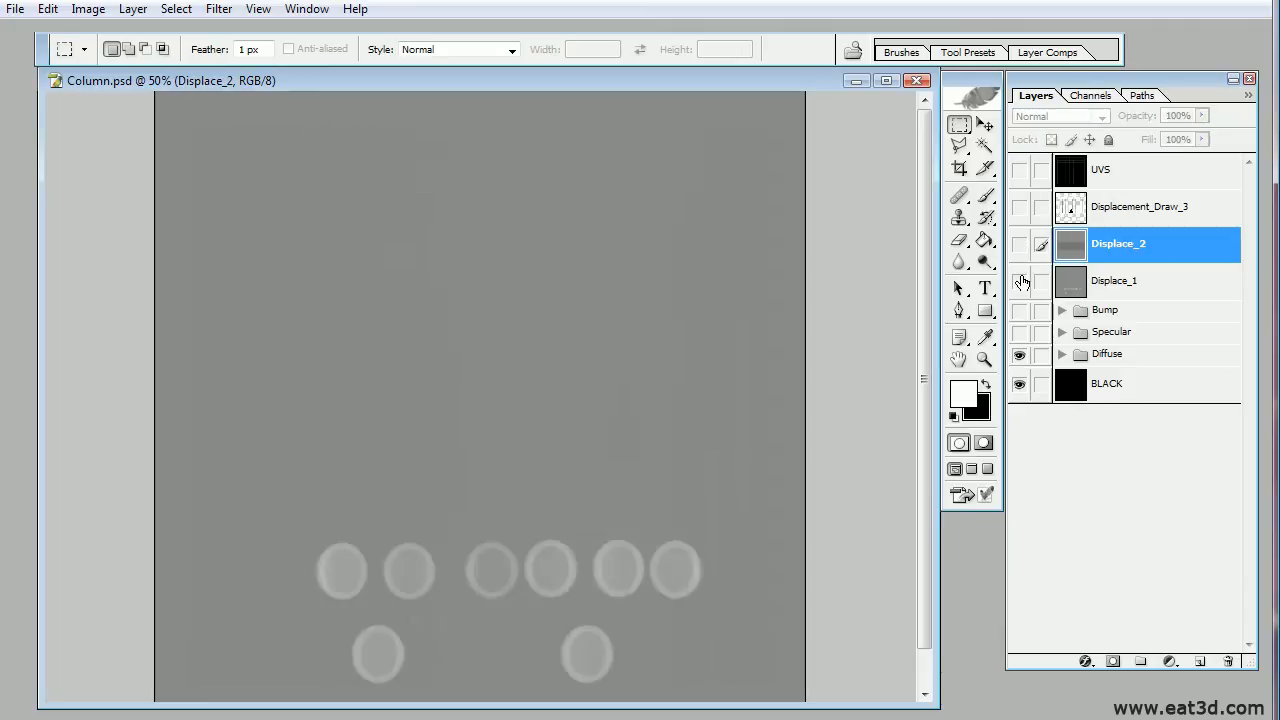
click(1019, 281)
click(1019, 207)
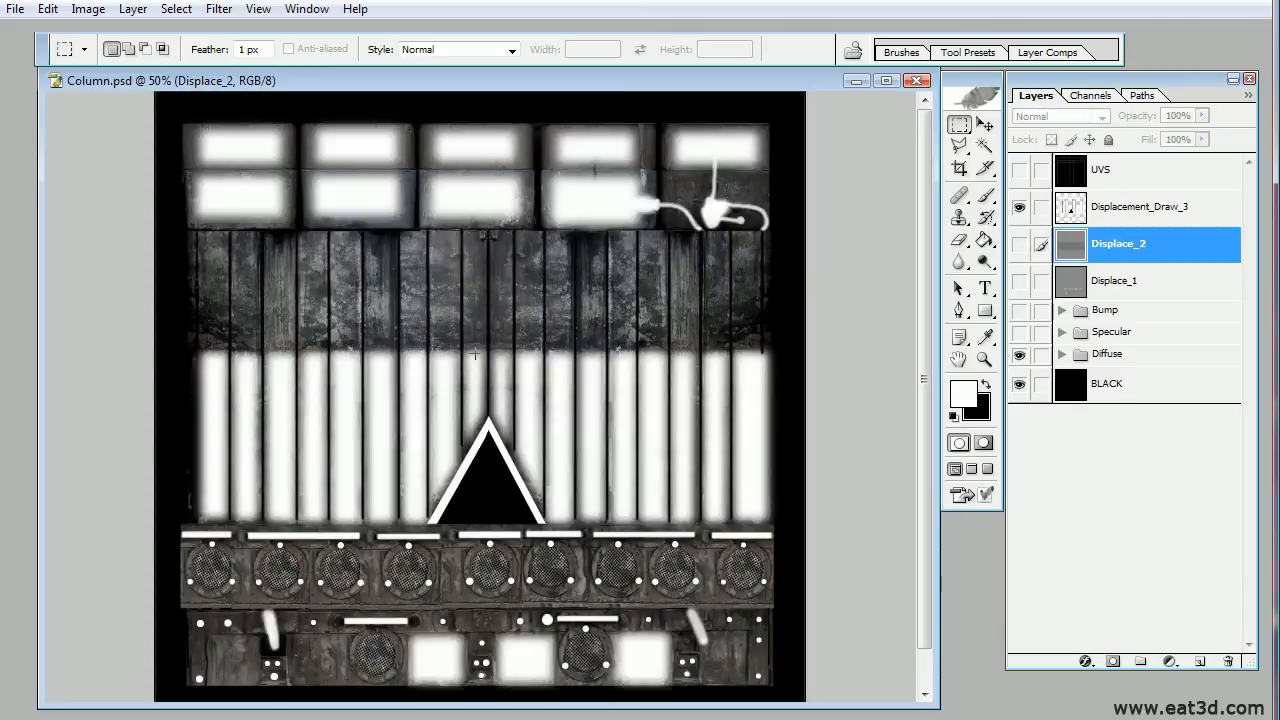
Step: Compare the column texture with and without the Displacement_Draw_3 layer
click(959, 125)
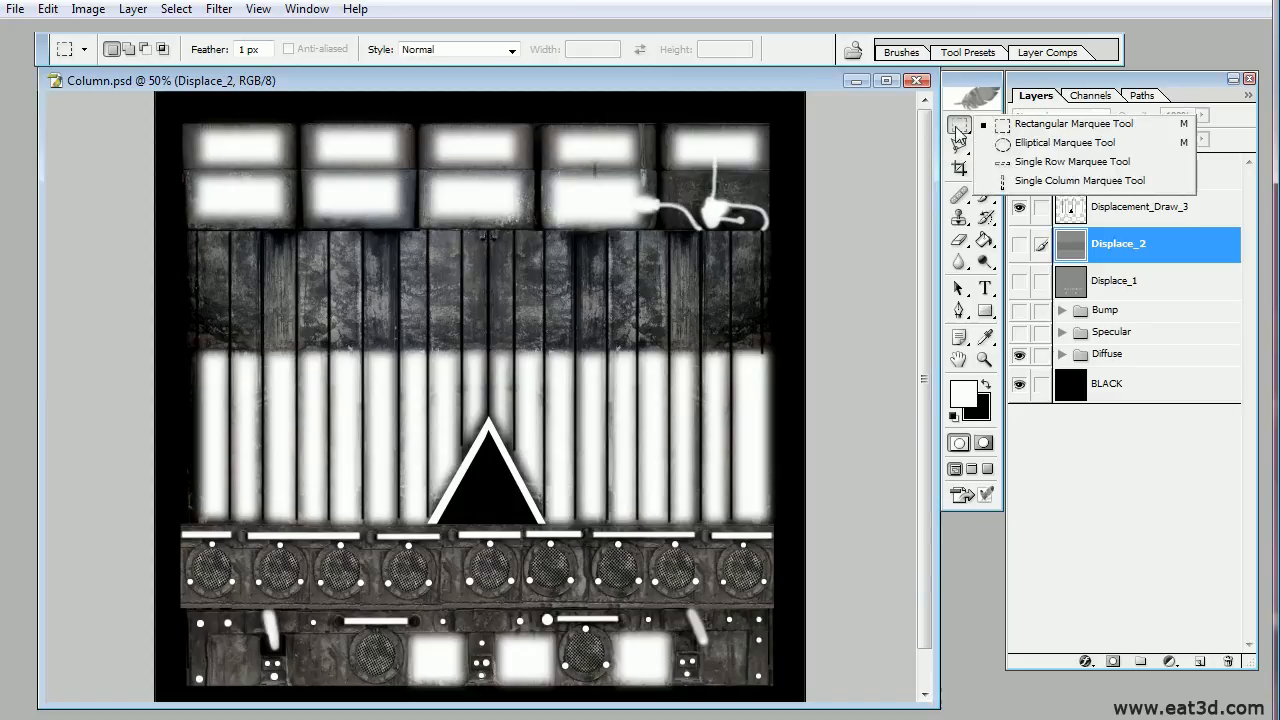
click(504, 252)
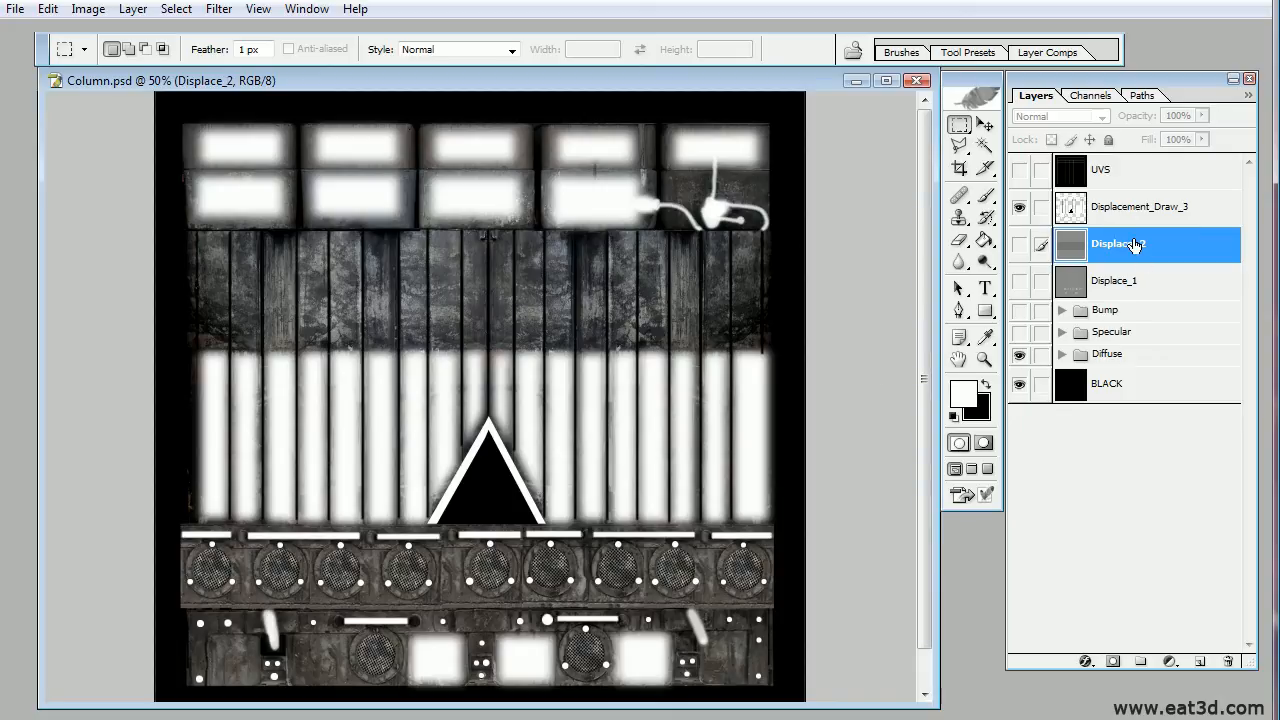
click(1025, 209)
click(1020, 212)
Step: Add a new layer directly above Displace_2 and name it 50%_Grey
click(1203, 661)
double_click(1115, 244)
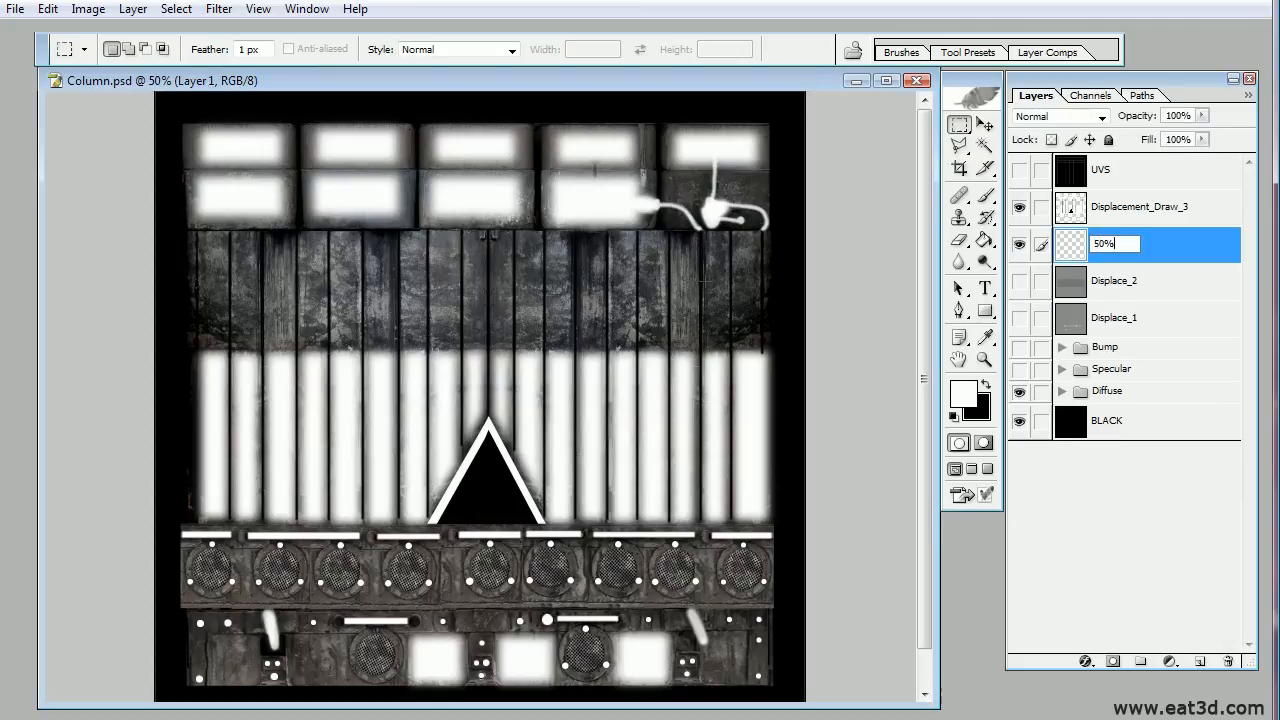
text(50%_Grey)
key(Return)
Step: Fill the 50%_Grey layer with 50% gray in Normal mode at 100% opacity
click(47, 8)
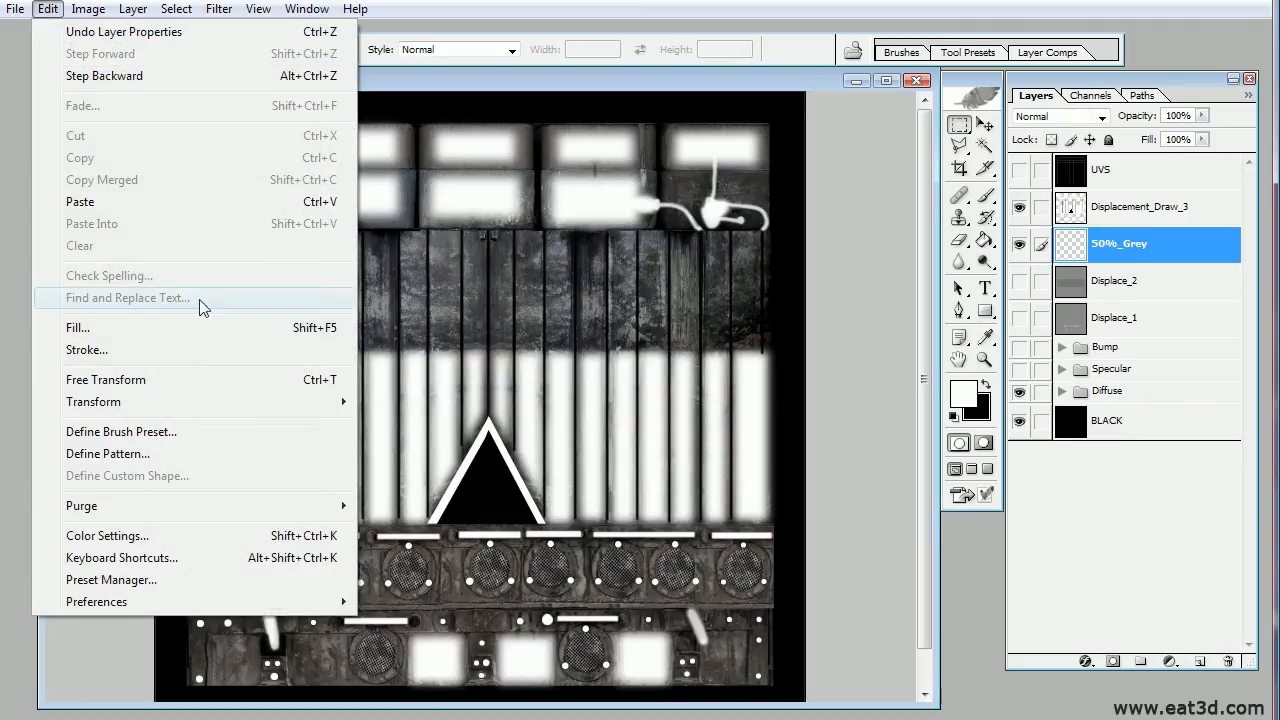
click(180, 330)
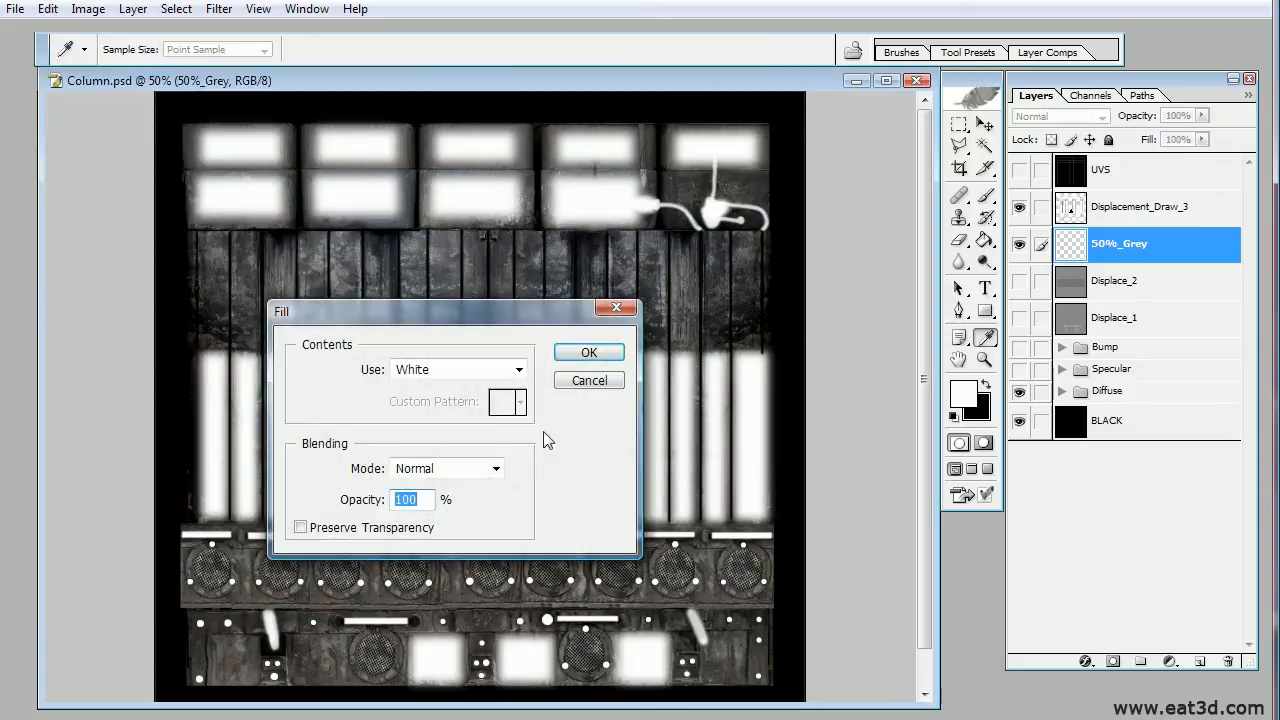
click(519, 369)
click(445, 518)
click(585, 353)
key(m)
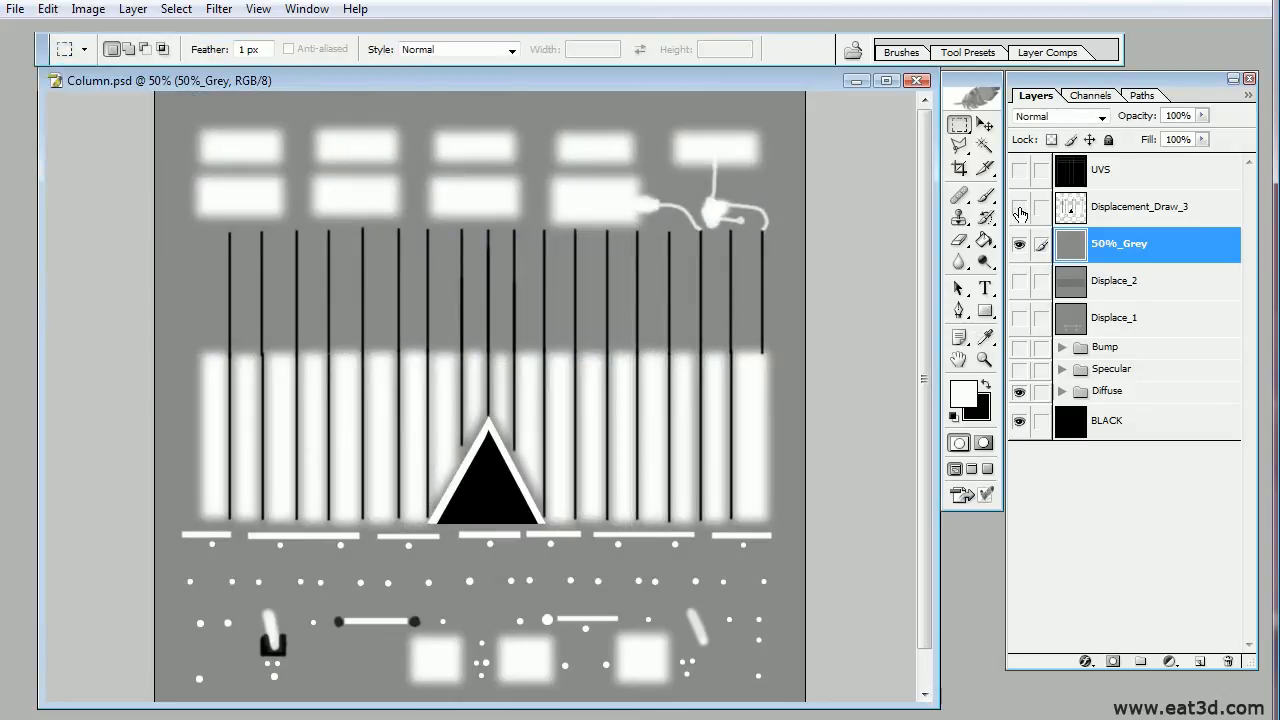
Step: Hide the 50%_Grey layer and view the Displace_2 and Displace_1 layers one at a time
click(1019, 244)
click(1019, 281)
click(1019, 281)
click(1019, 318)
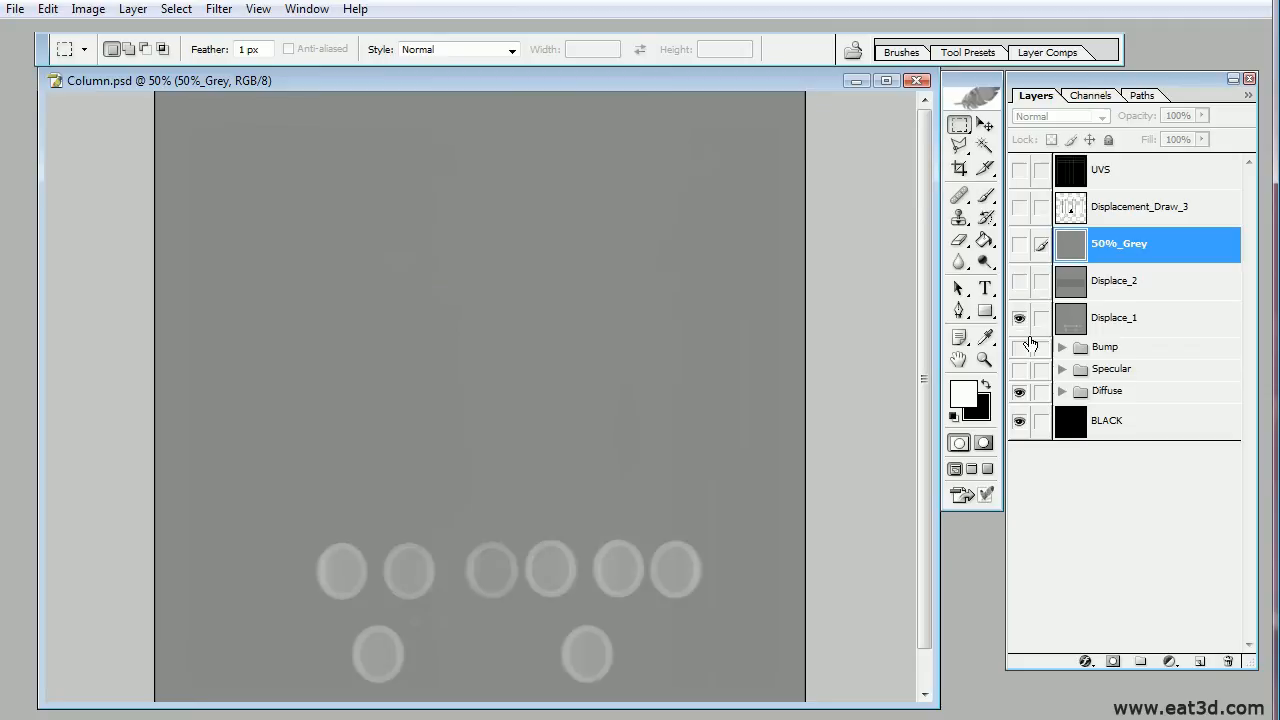
click(1019, 325)
Step: Move the Displace_1 layer above Displace_2 and rename the moved layer Displace_2
drag(1133, 318, 1126, 272)
double_click(1100, 281)
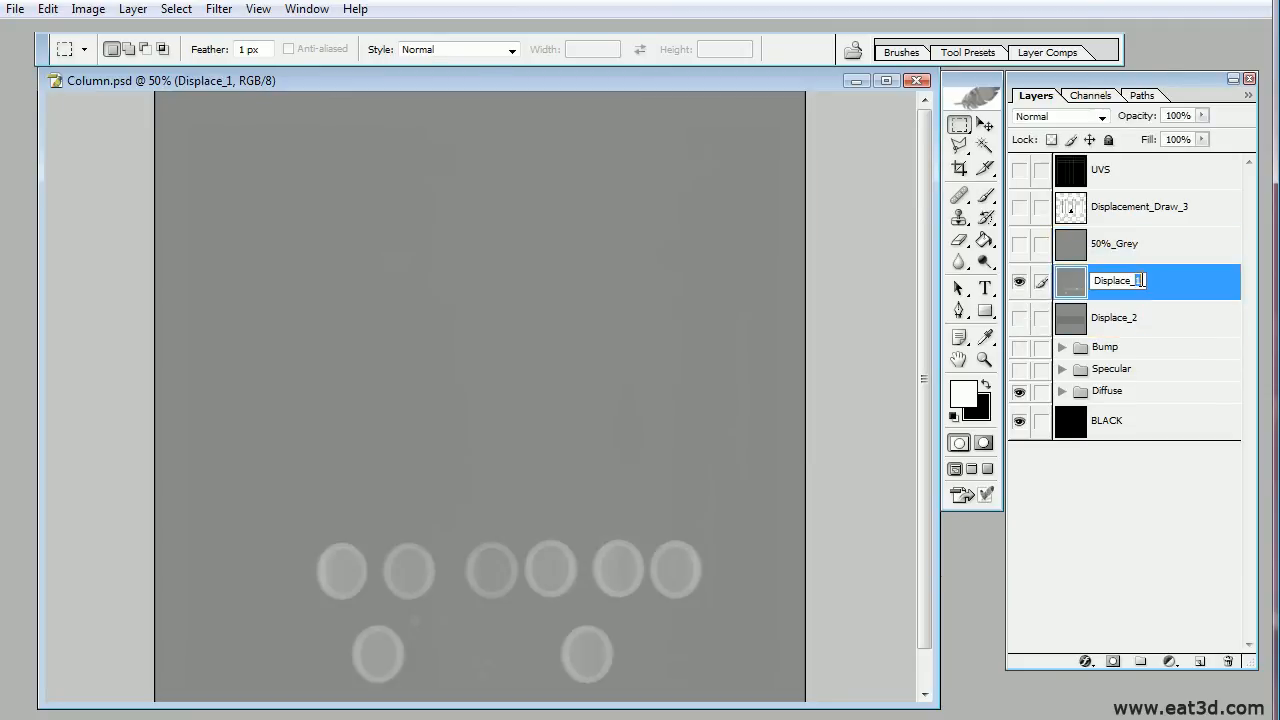
text(Displace_2)
click(1106, 326)
Step: Rename the lower baked displacement layer, just above the Bump group, as Displace_1
double_click(1124, 318)
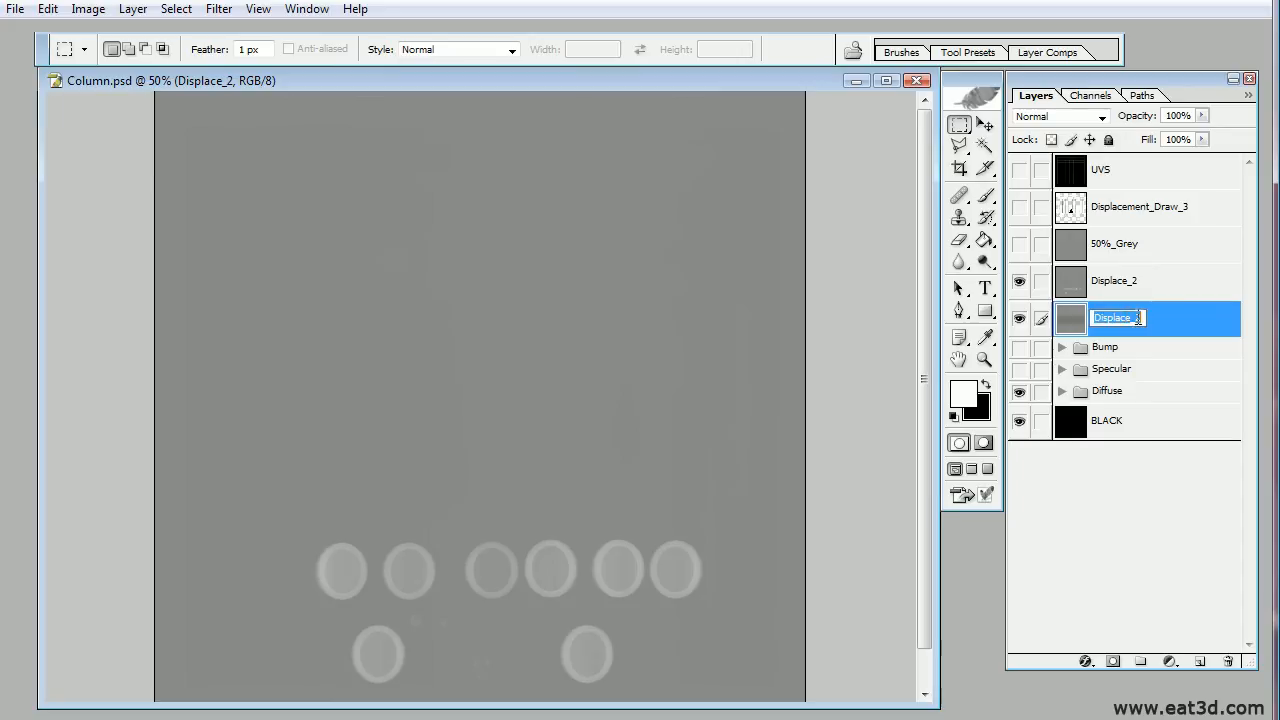
text(Displace_1)
click(1119, 294)
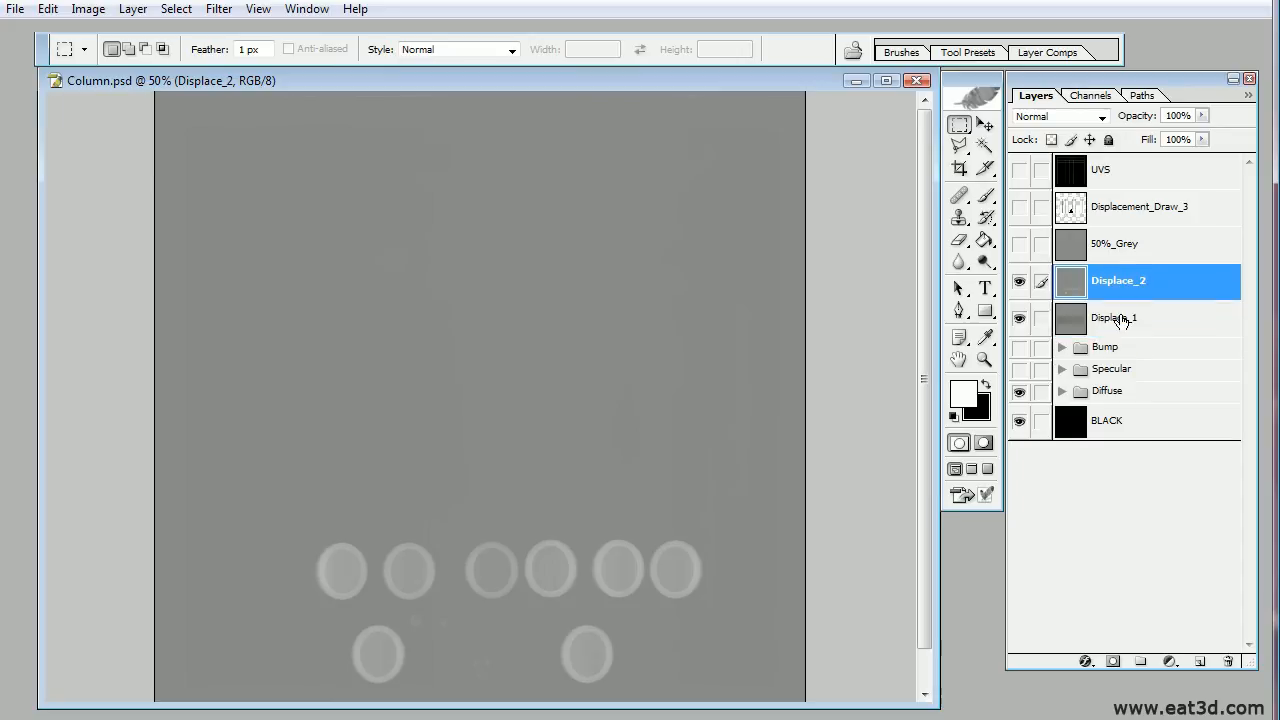
Step: Review the stacked displacement layers by toggling Displace_2 and showing 50%_Grey and Displacement_Draw_3
click(1121, 319)
click(1021, 281)
click(1021, 282)
click(1021, 247)
click(1022, 213)
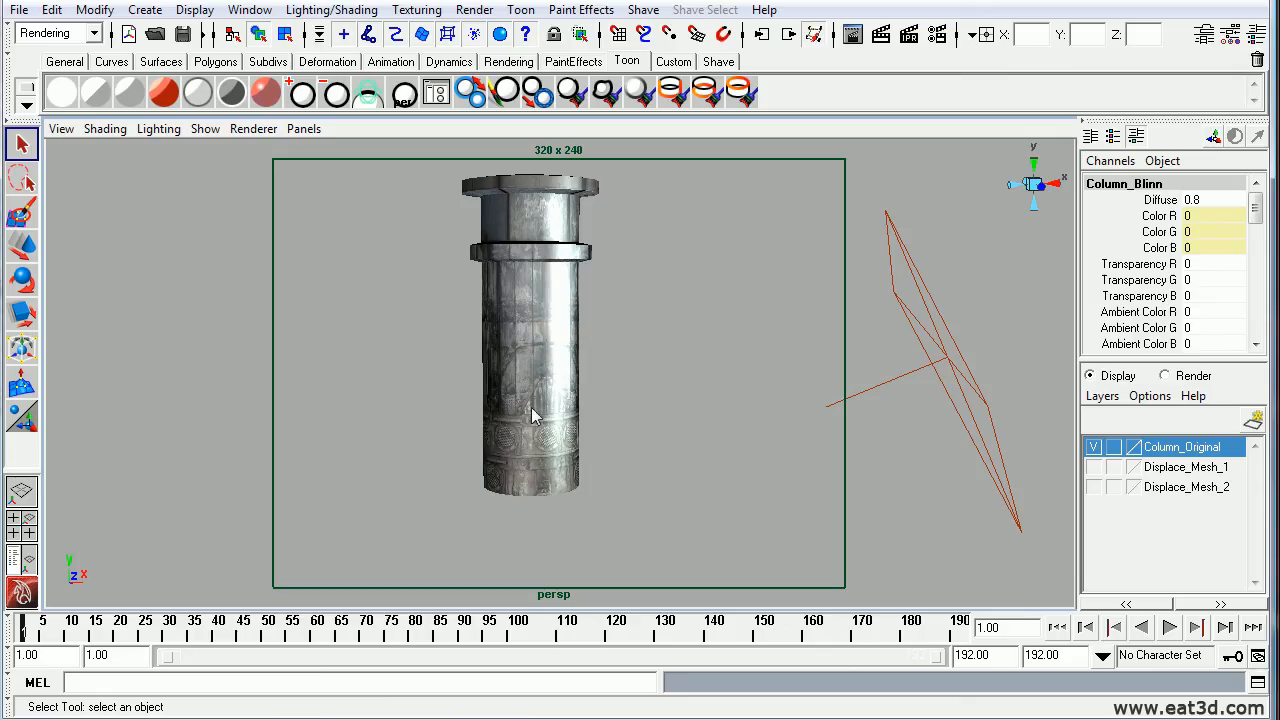
Step: Switch to Maya, bring up the Hypershade and graph the Column_Blinn material's connected nodes
scroll(518, 400, up, 3)
scroll(518, 400, down, 2)
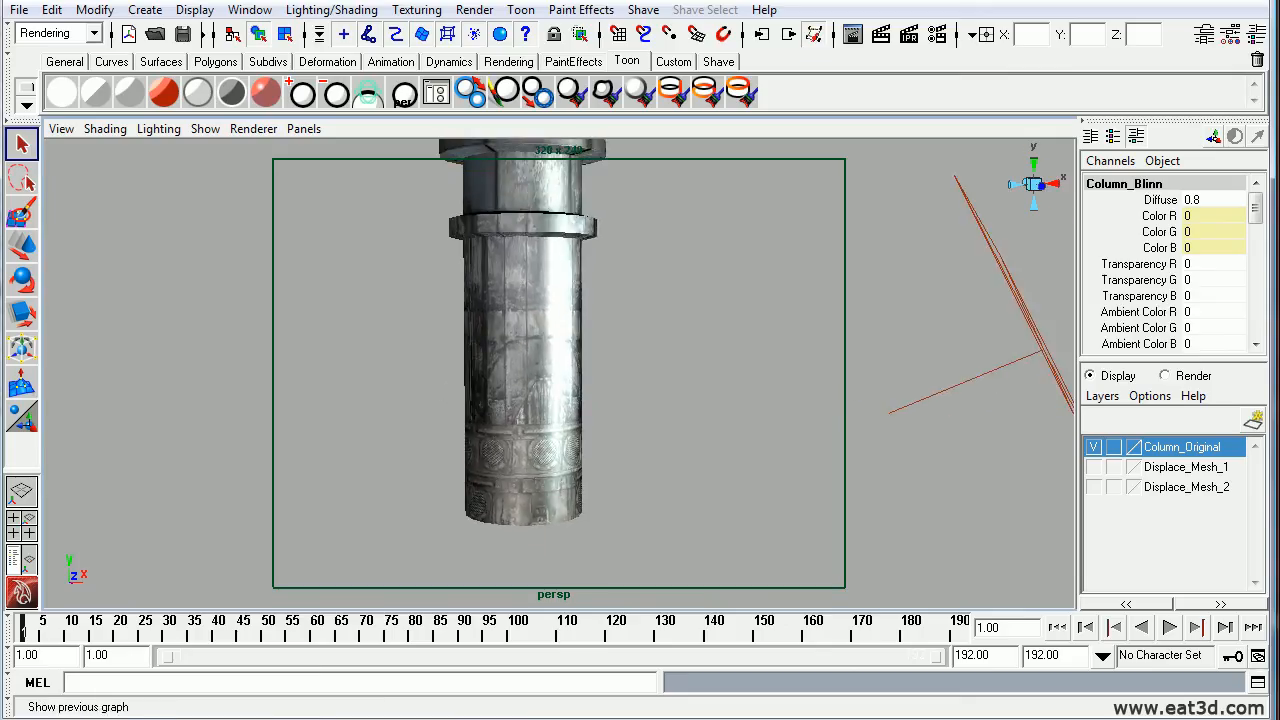
drag(1279, 76, 486, 12)
click(785, 387)
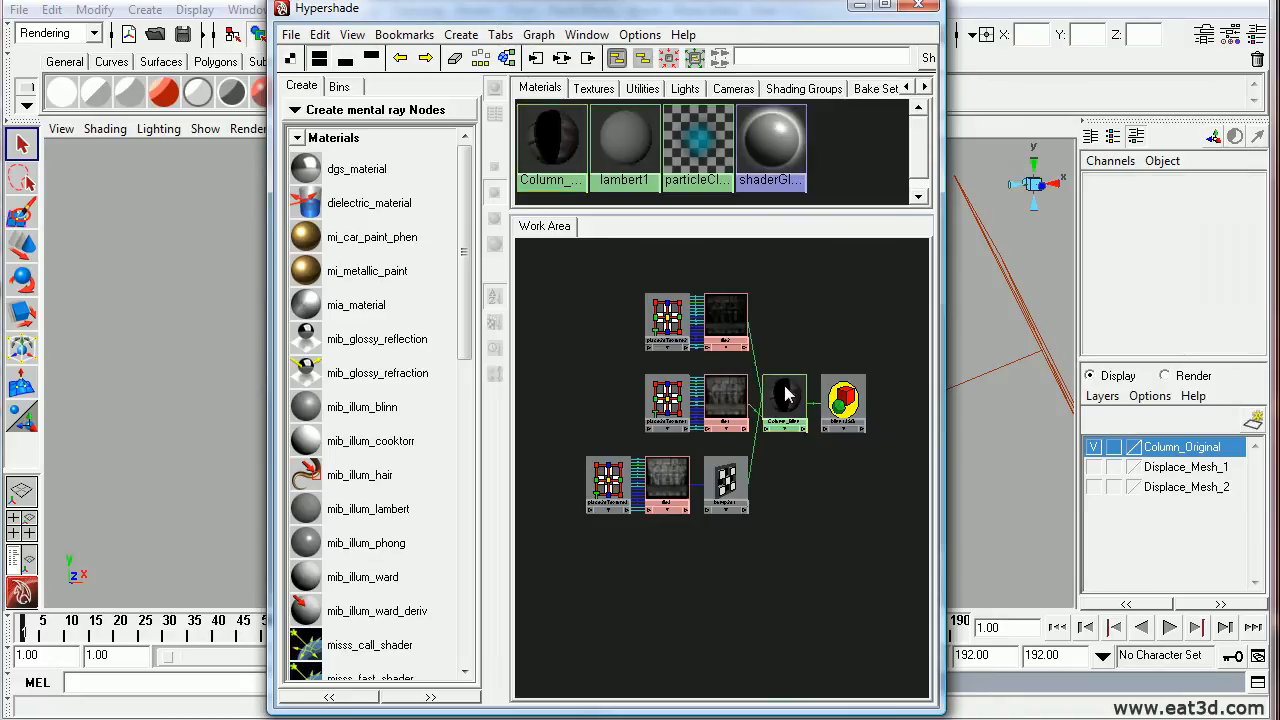
click(785, 395)
click(562, 57)
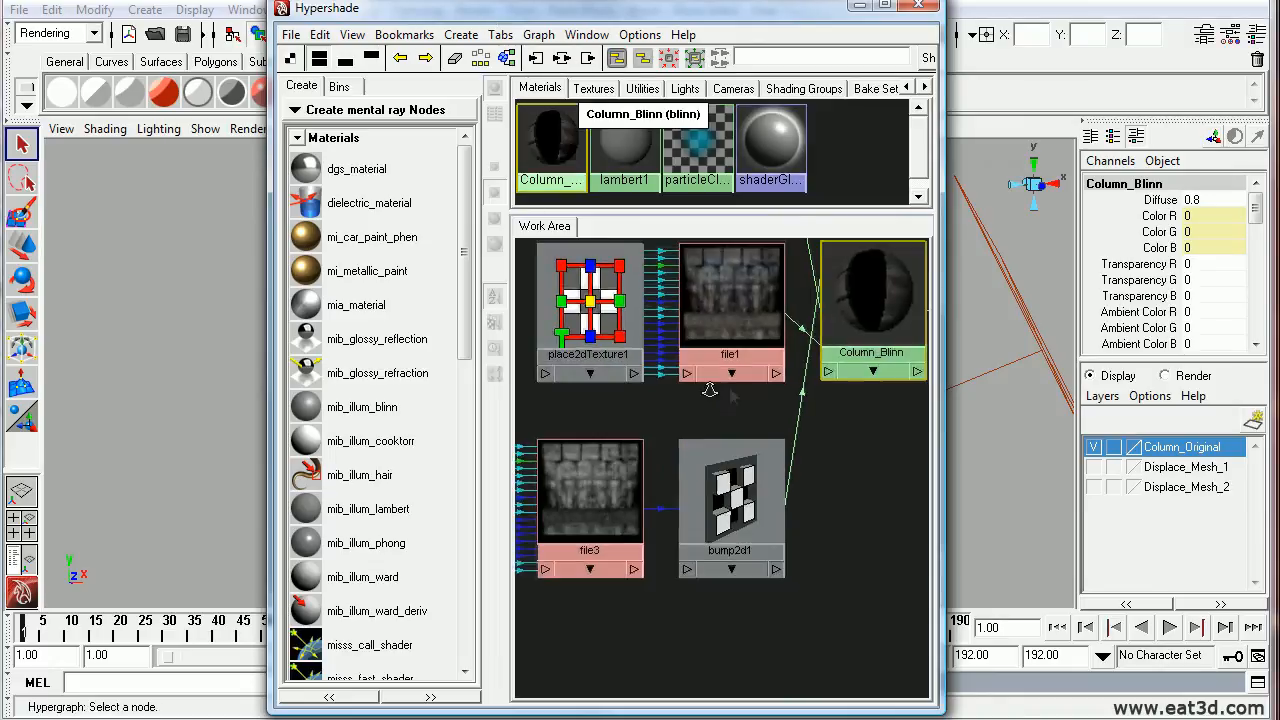
alt+right_drag(710, 390, 726, 480)
alt+middle_drag(662, 490, 671, 461)
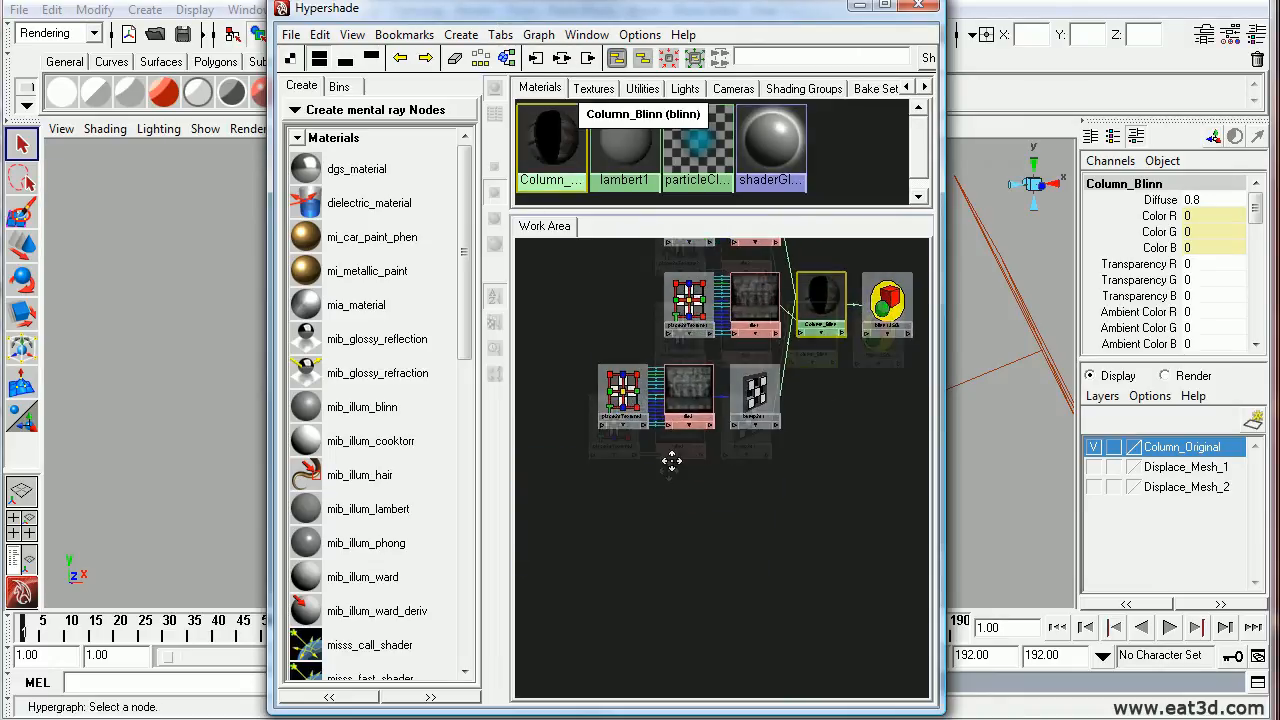
Step: List the Maya nodes, create a Displacement node and place it below the bump2d1 node
click(384, 112)
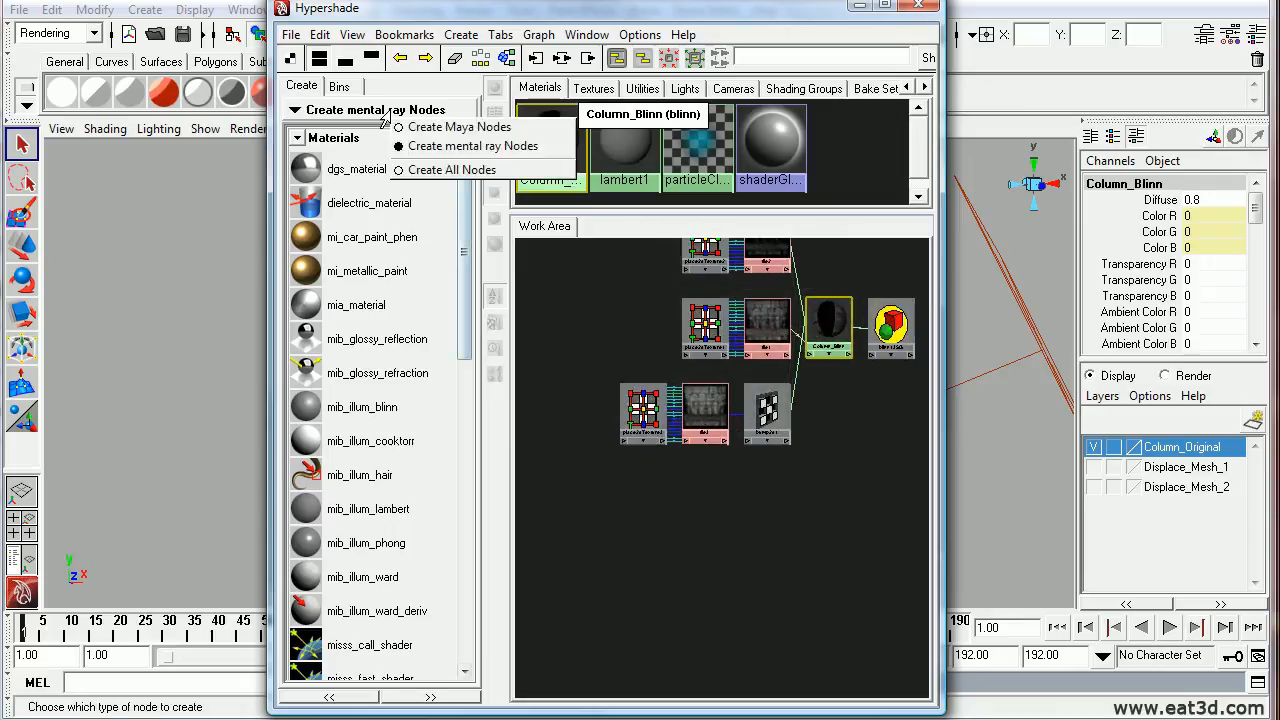
click(459, 127)
scroll(313, 282, down, 5)
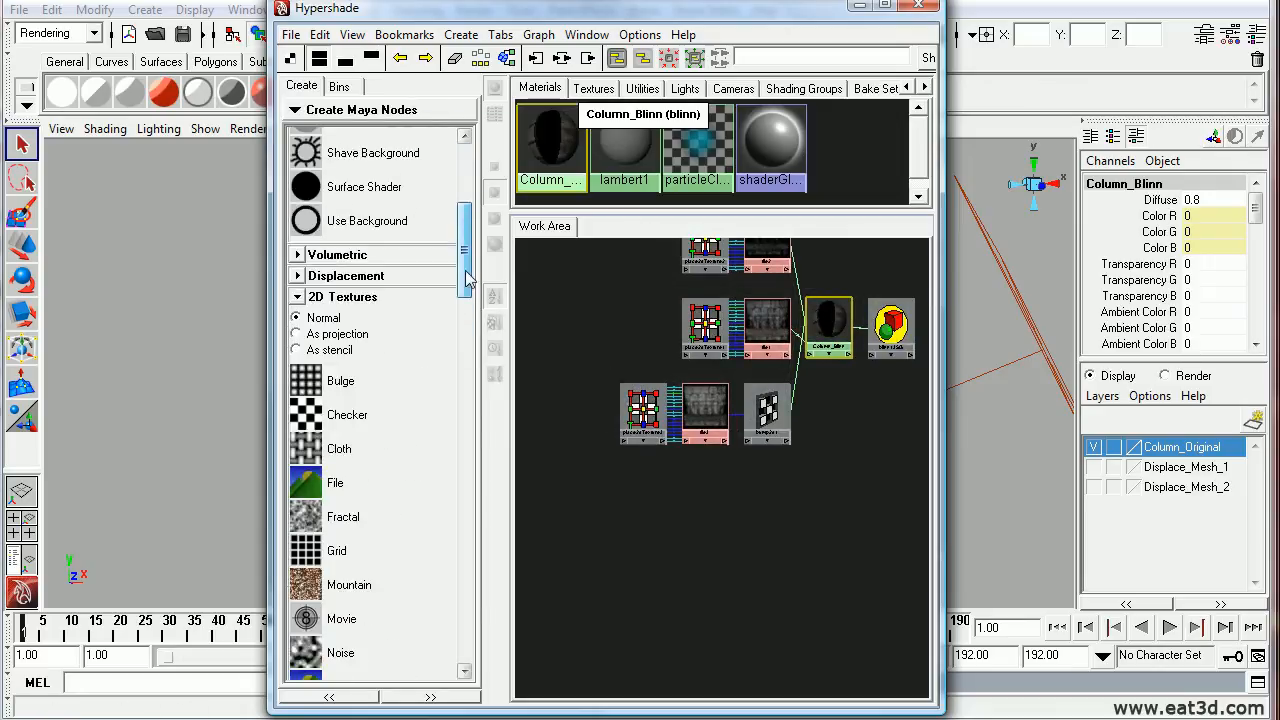
click(313, 276)
click(345, 307)
drag(545, 272, 793, 567)
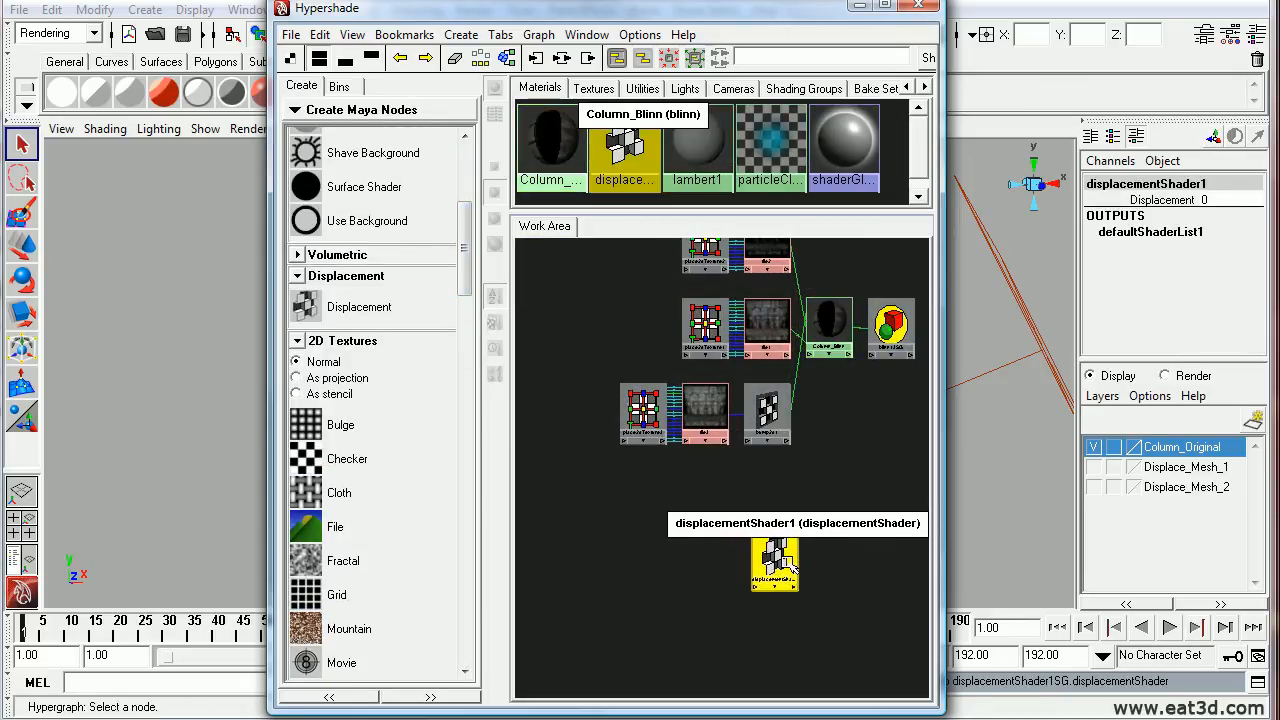
Step: Create a 2D File texture node and place it with its place2dTexture node beside the displacement node
scroll(372, 458, down, 1)
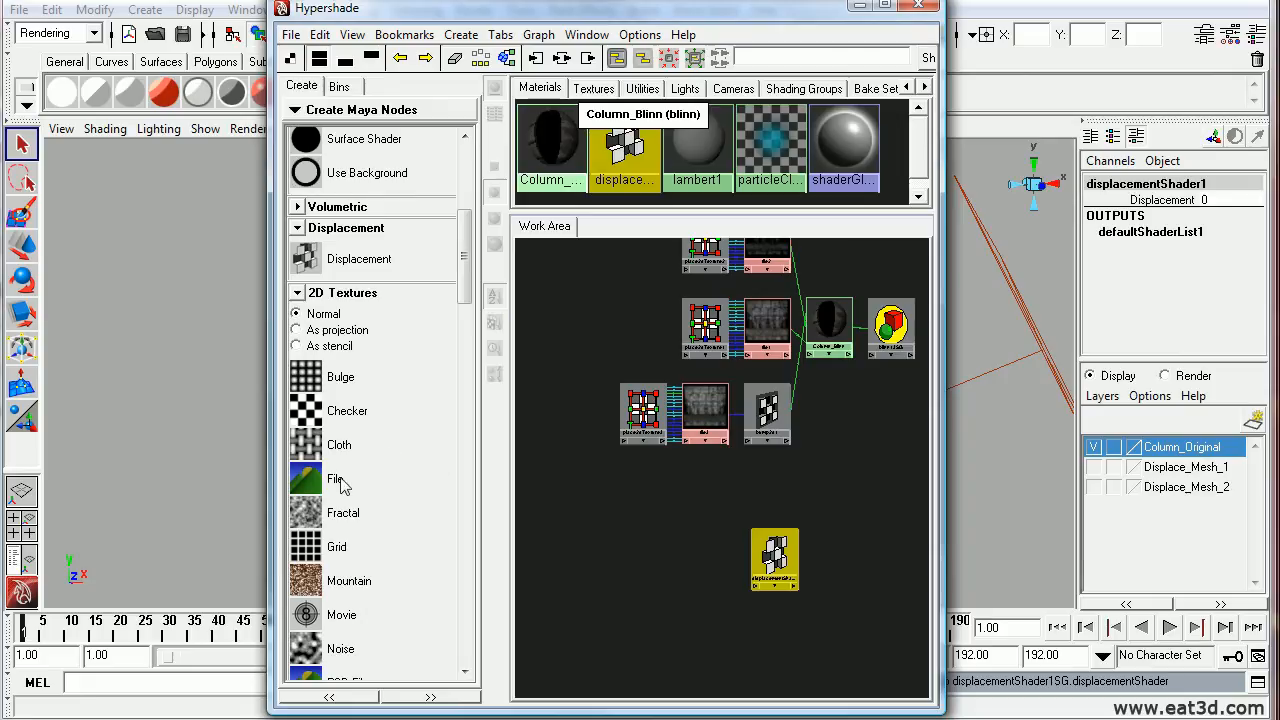
click(343, 484)
drag(534, 341, 654, 512)
scroll(600, 493, down, 4)
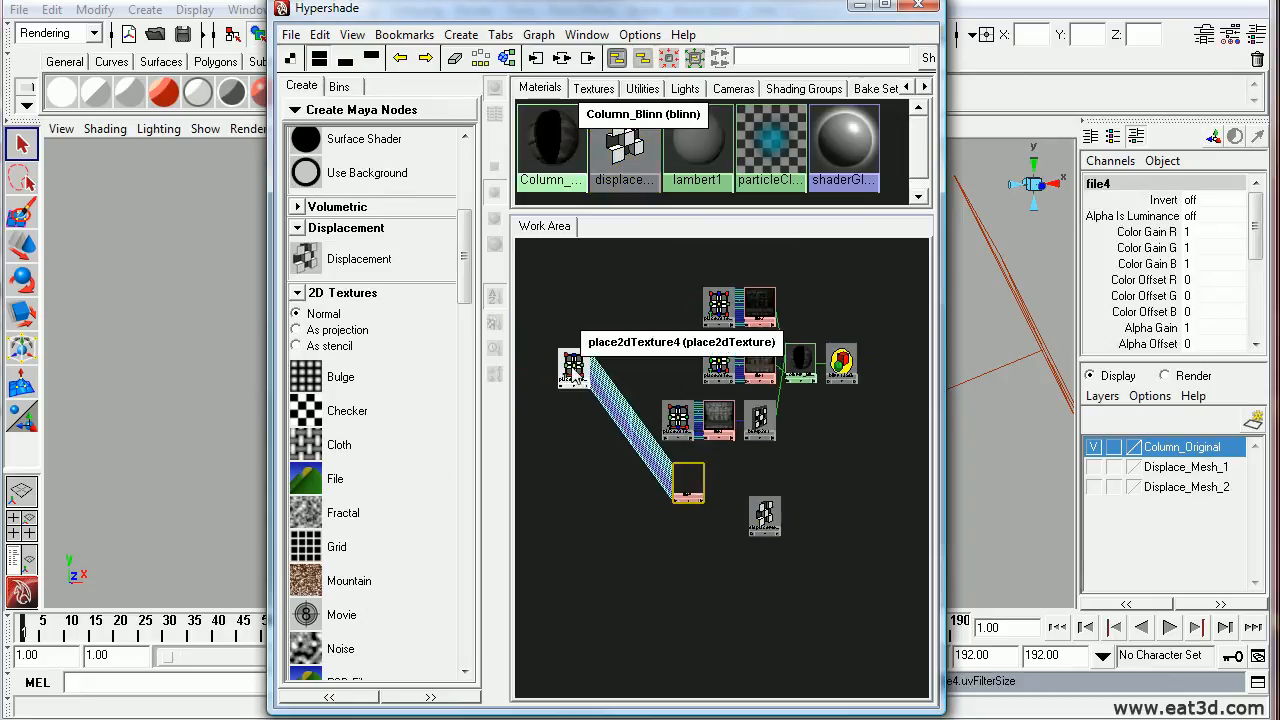
drag(573, 365, 646, 486)
scroll(720, 480, up, 2)
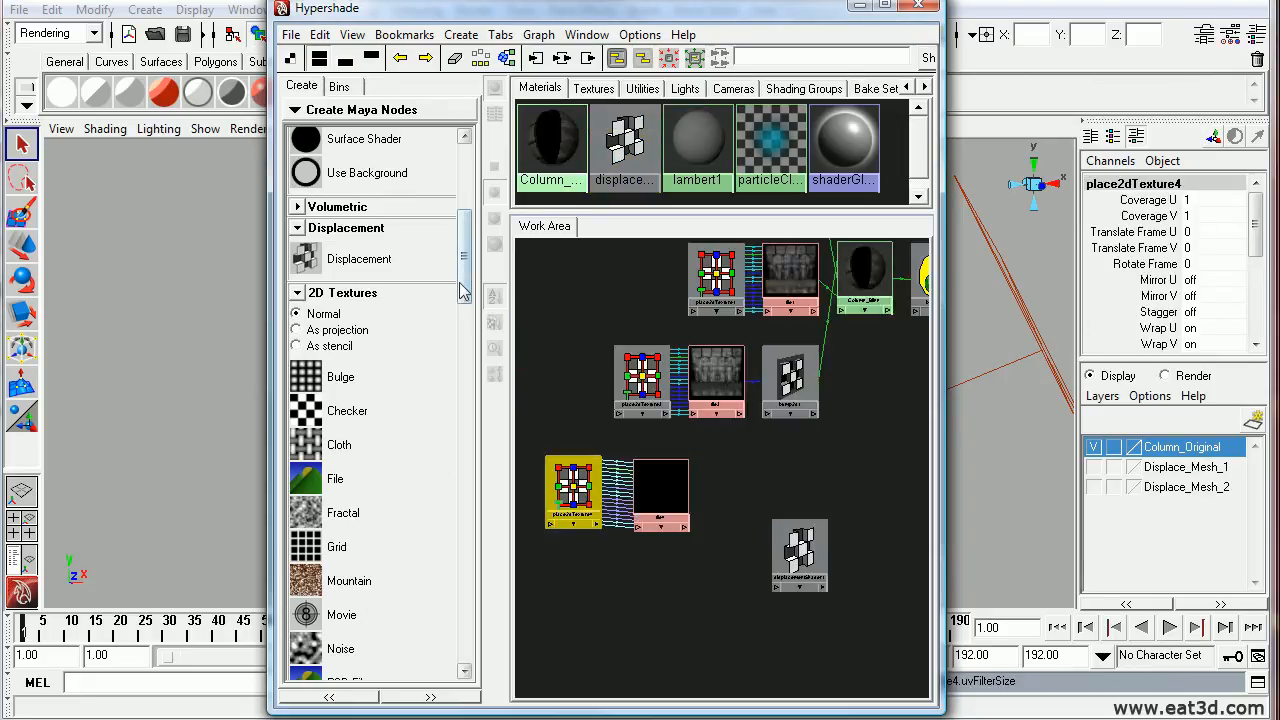
Step: Create a Multiply Divide utility node and position it between the new file texture and the displacement node
drag(463, 290, 468, 485)
click(380, 672)
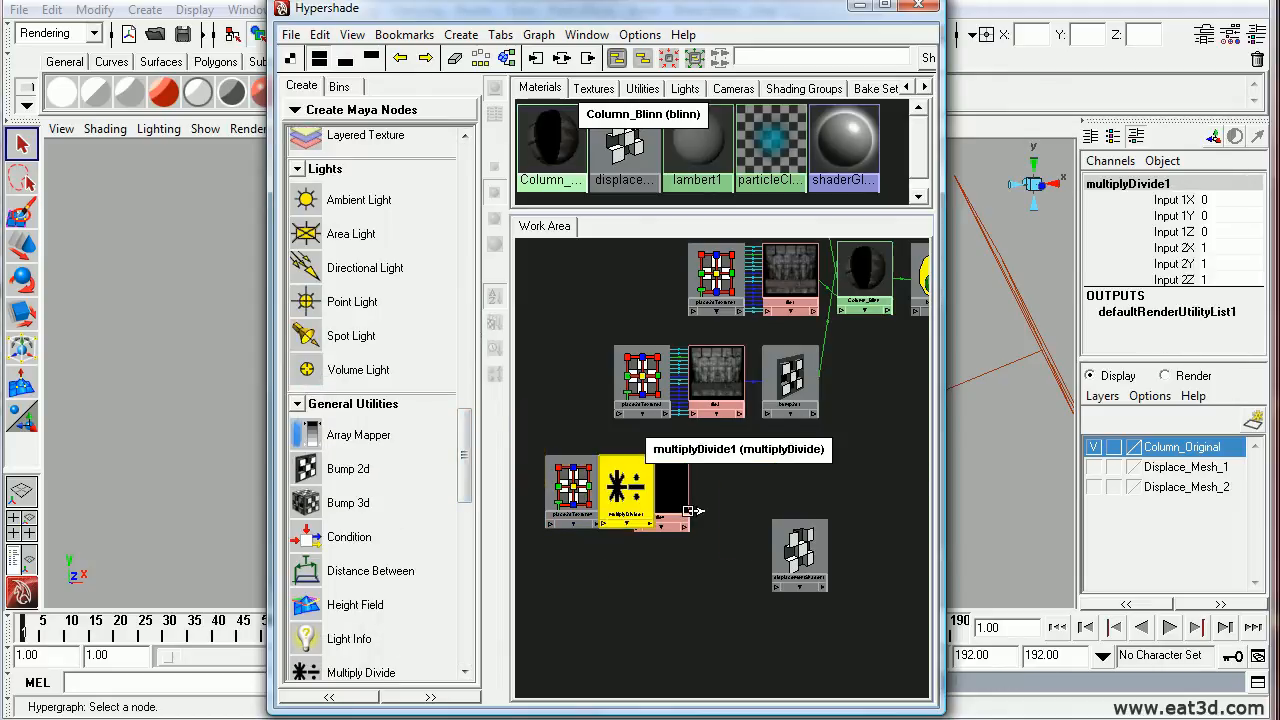
drag(690, 511, 831, 531)
scroll(709, 526, up, 2)
drag(737, 514, 759, 505)
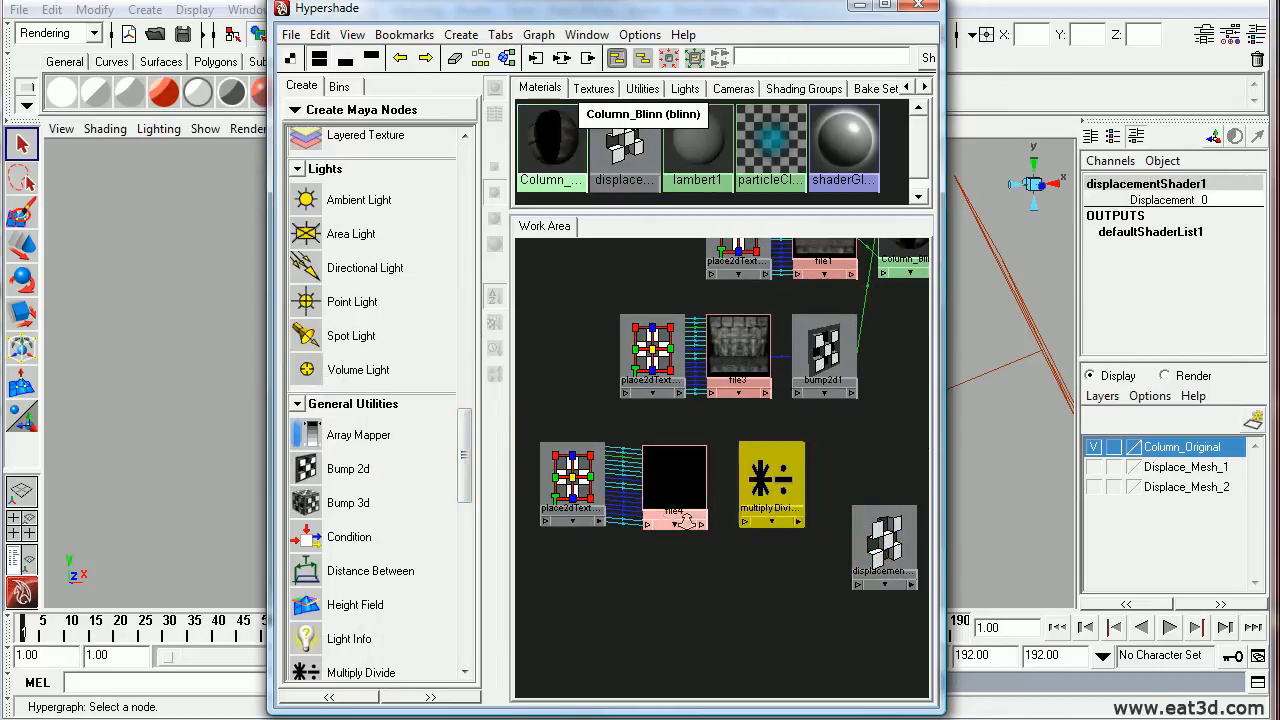
Step: Connect file4's Out Alpha to Input 1X of the multiplyDivide1 node
scroll(684, 521, up, 1)
middle_drag(771, 497, 772, 500)
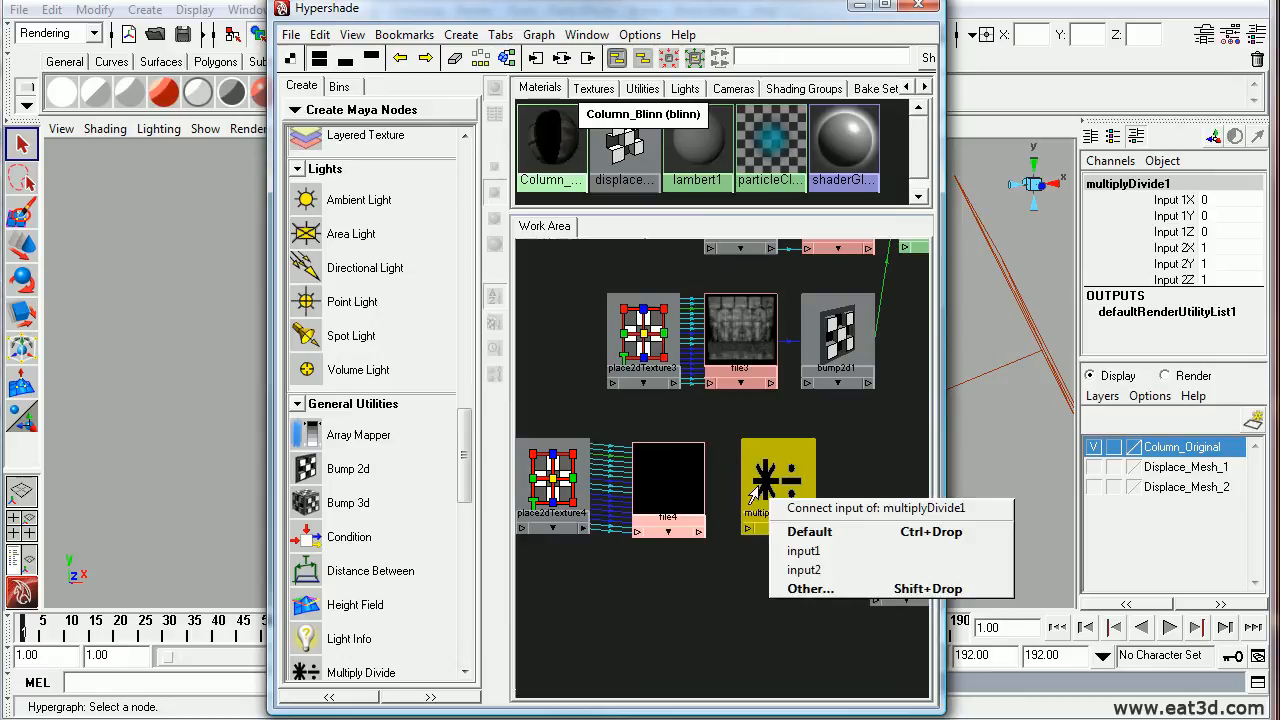
click(836, 590)
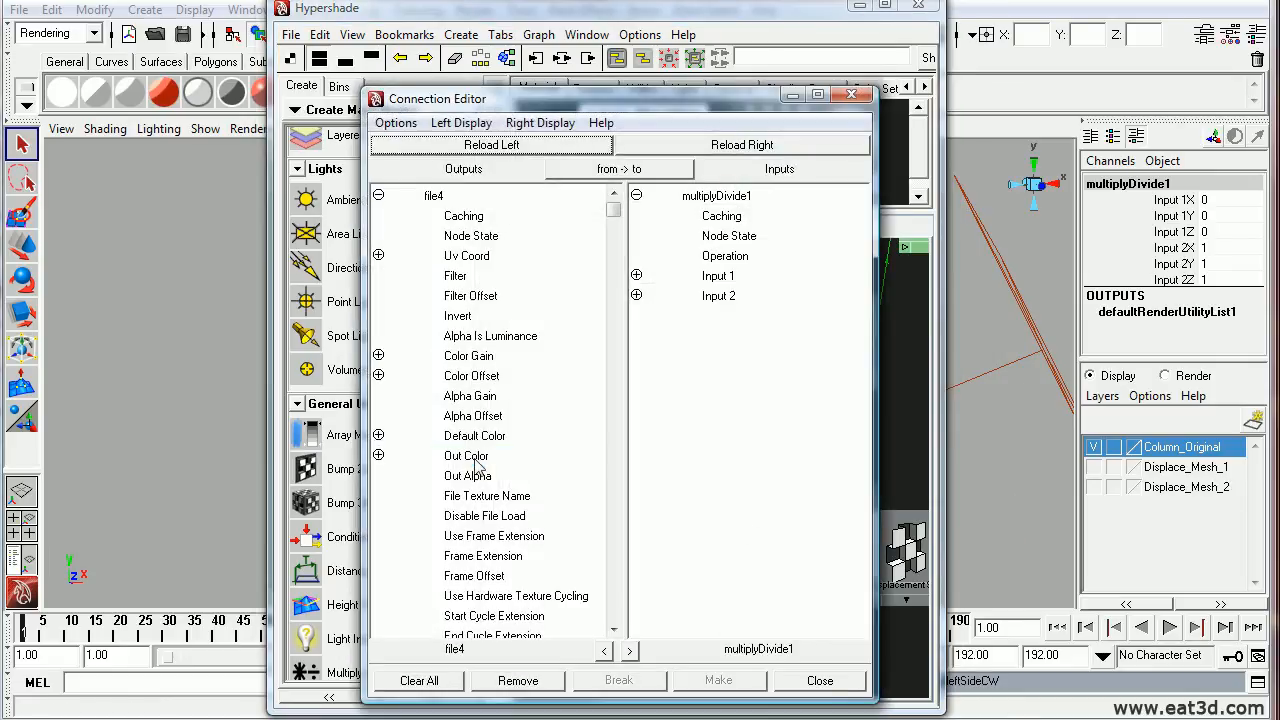
click(468, 456)
click(470, 476)
click(636, 275)
click(745, 296)
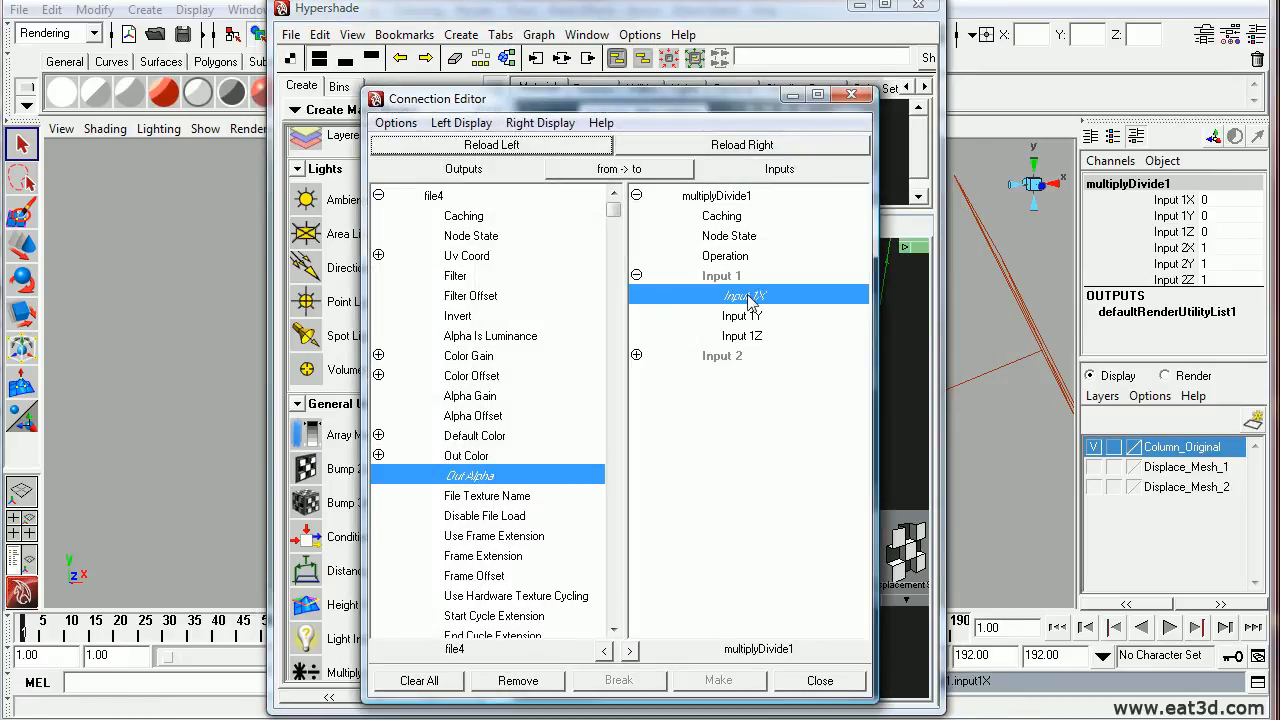
click(851, 95)
Step: Open the file4 texture's attributes and move the Hypershade window clear of them
alt+middle_drag(791, 498, 685, 484)
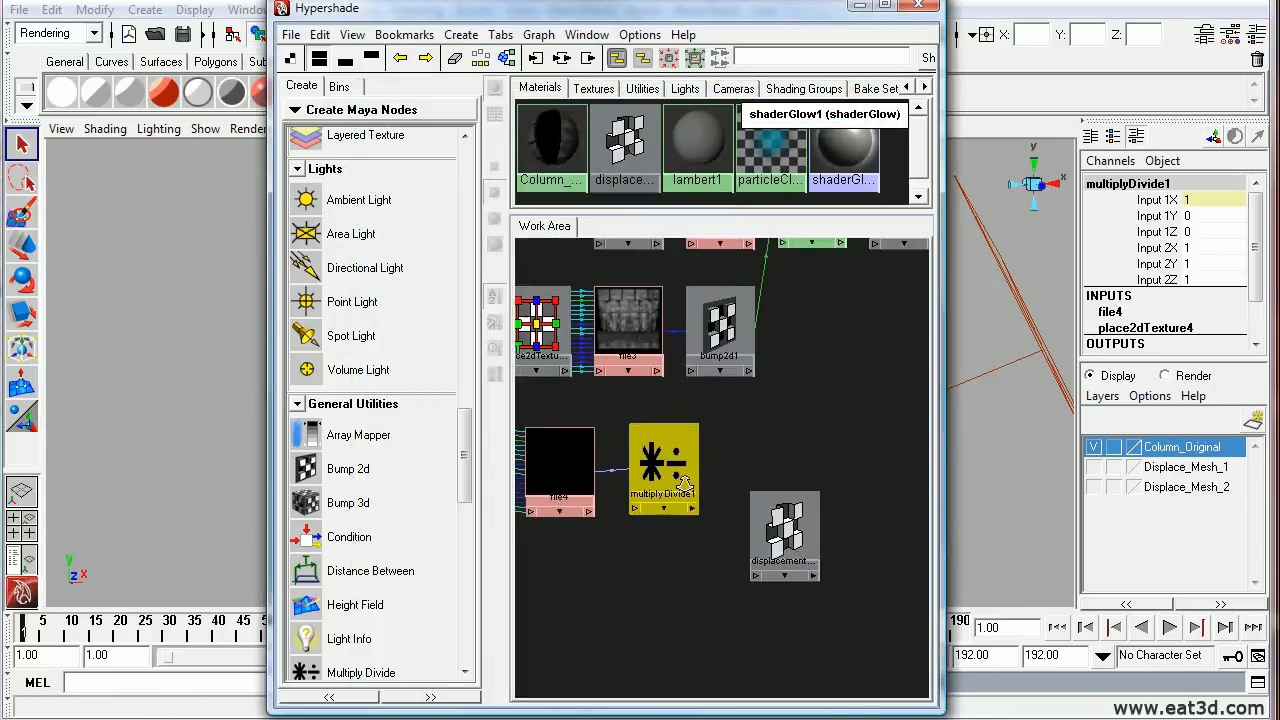
alt+right_drag(685, 484, 547, 528)
alt+middle_drag(547, 528, 618, 525)
alt+right_drag(618, 525, 700, 523)
double_click(703, 468)
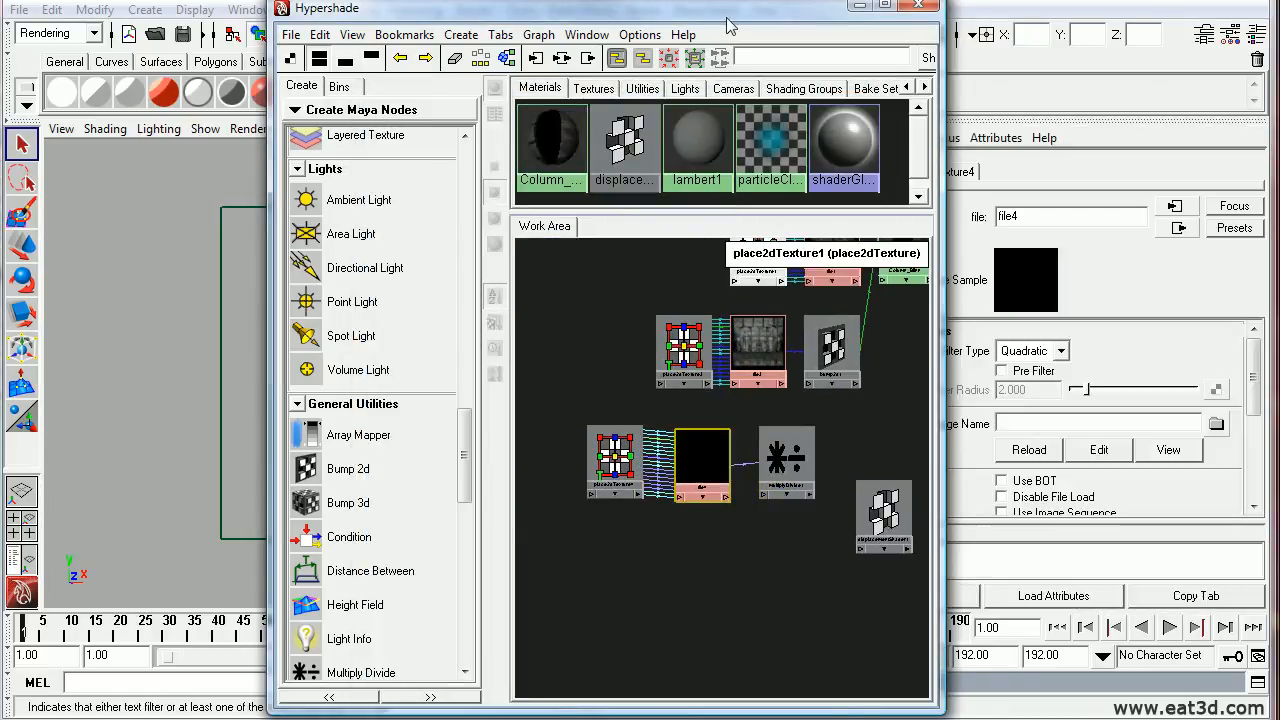
drag(730, 26, 538, 39)
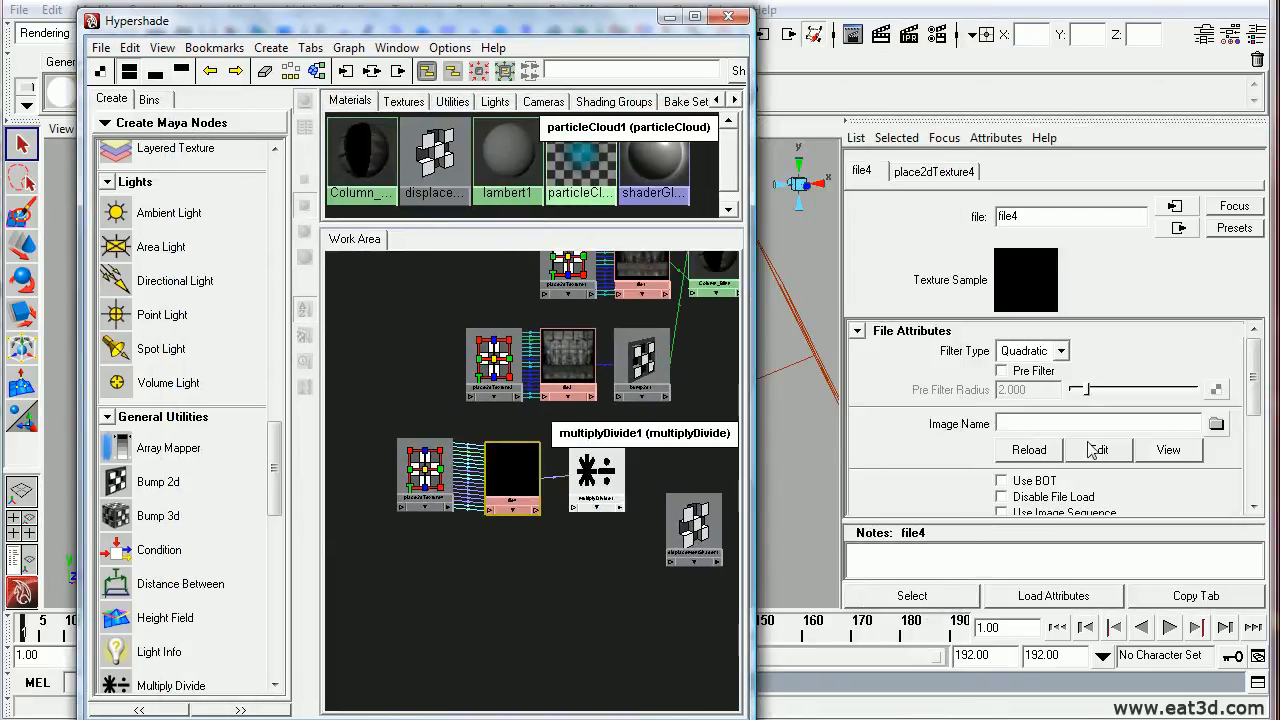
Step: In file4's Color Balance settings, enable Alpha Is Luminance and set Alpha Offset to -0.5
scroll(960, 440, down, 4)
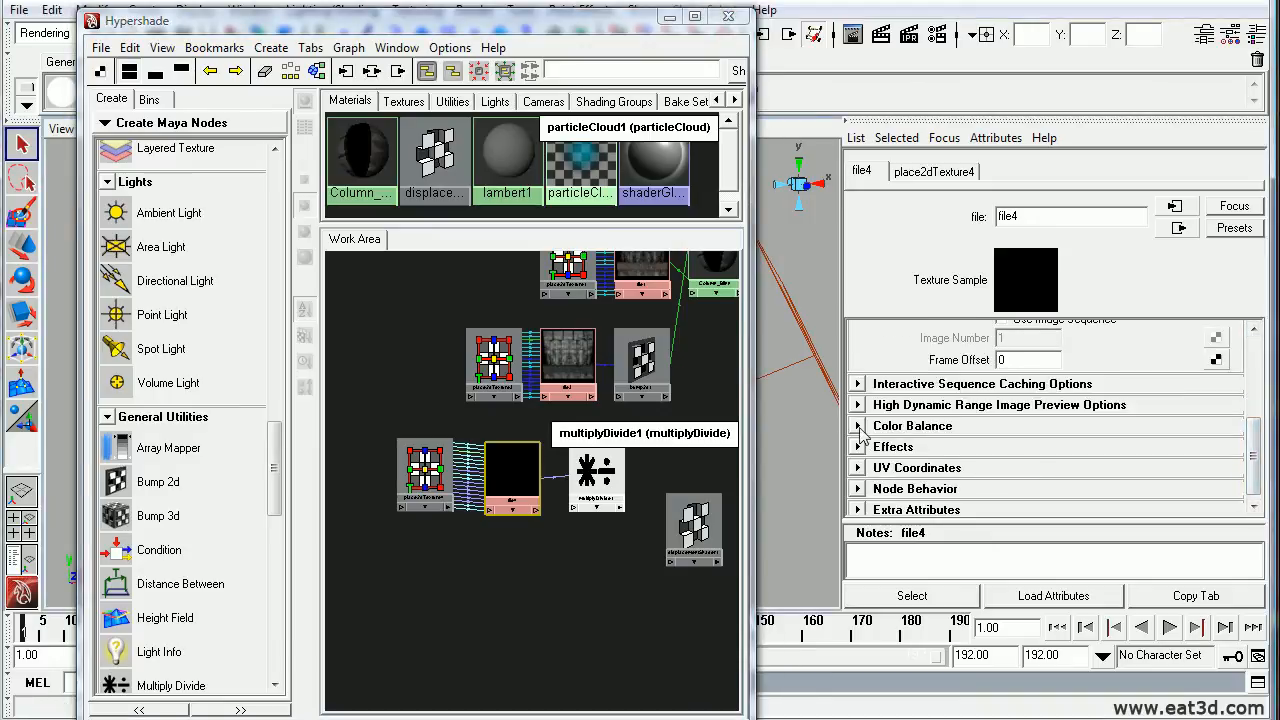
click(857, 426)
scroll(1054, 452, down, 2)
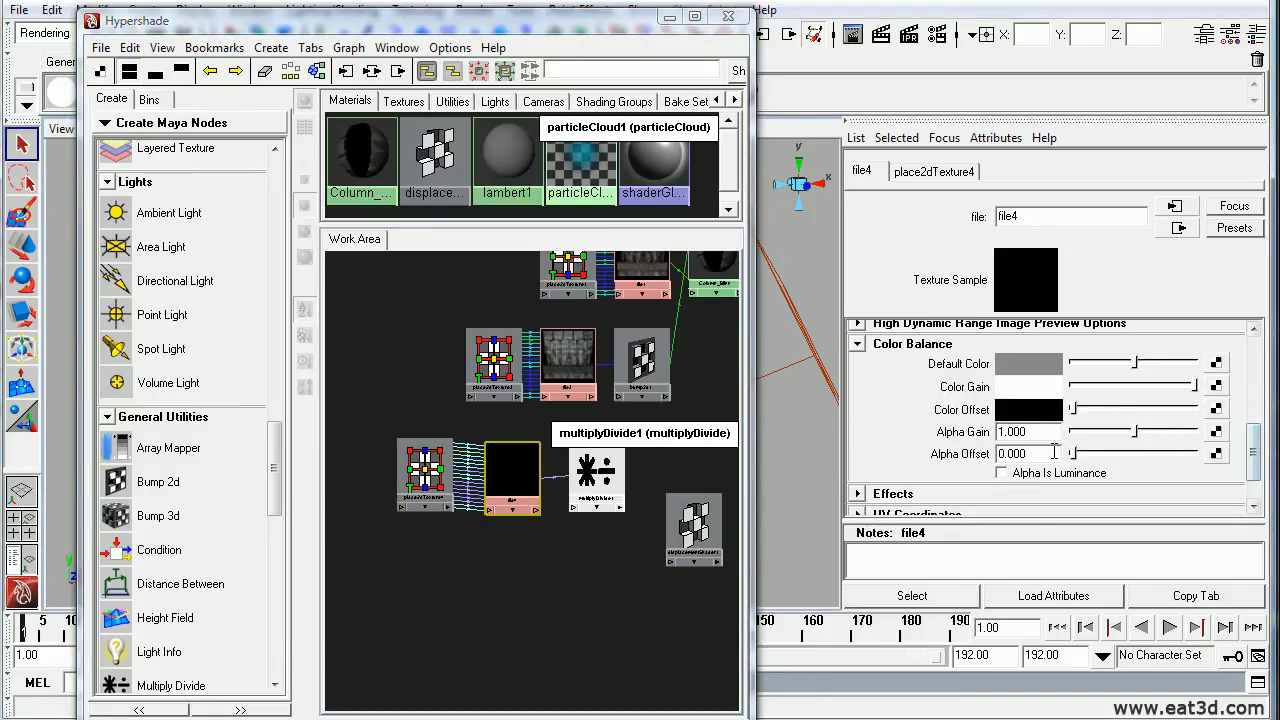
click(1054, 452)
click(1001, 475)
drag(1031, 454, 954, 455)
text(-0)
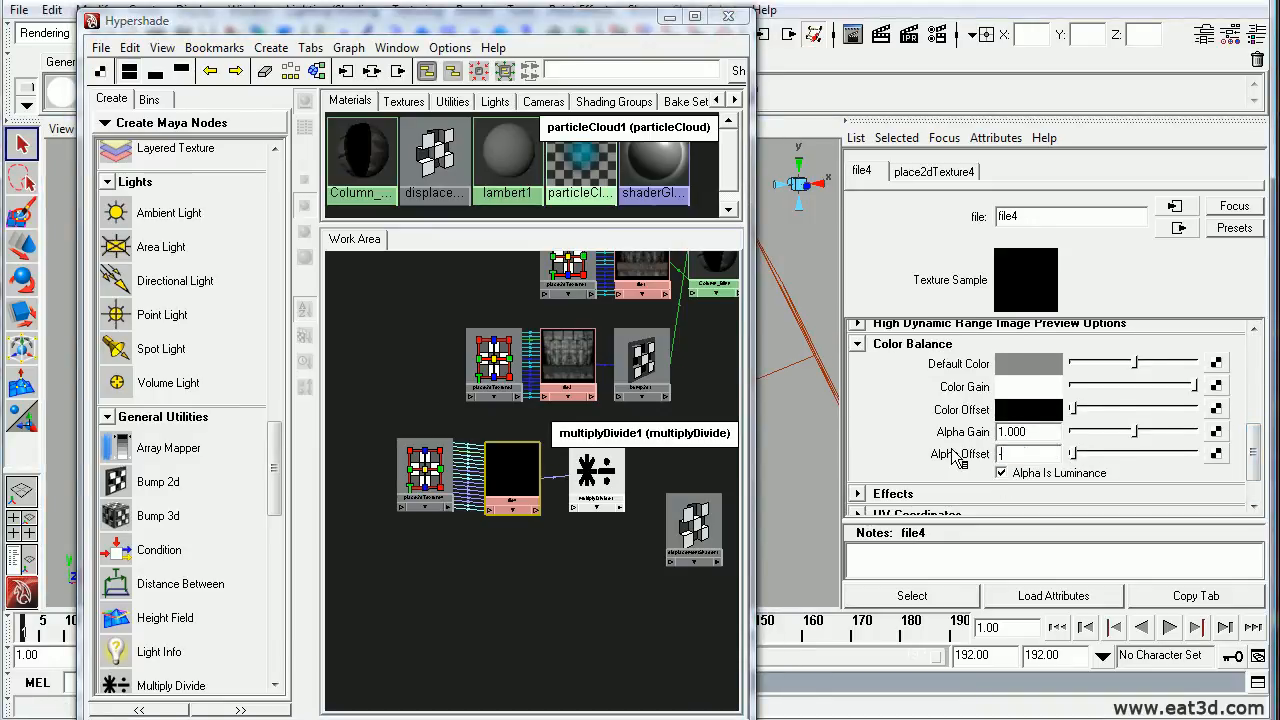
text(.5)
key(Return)
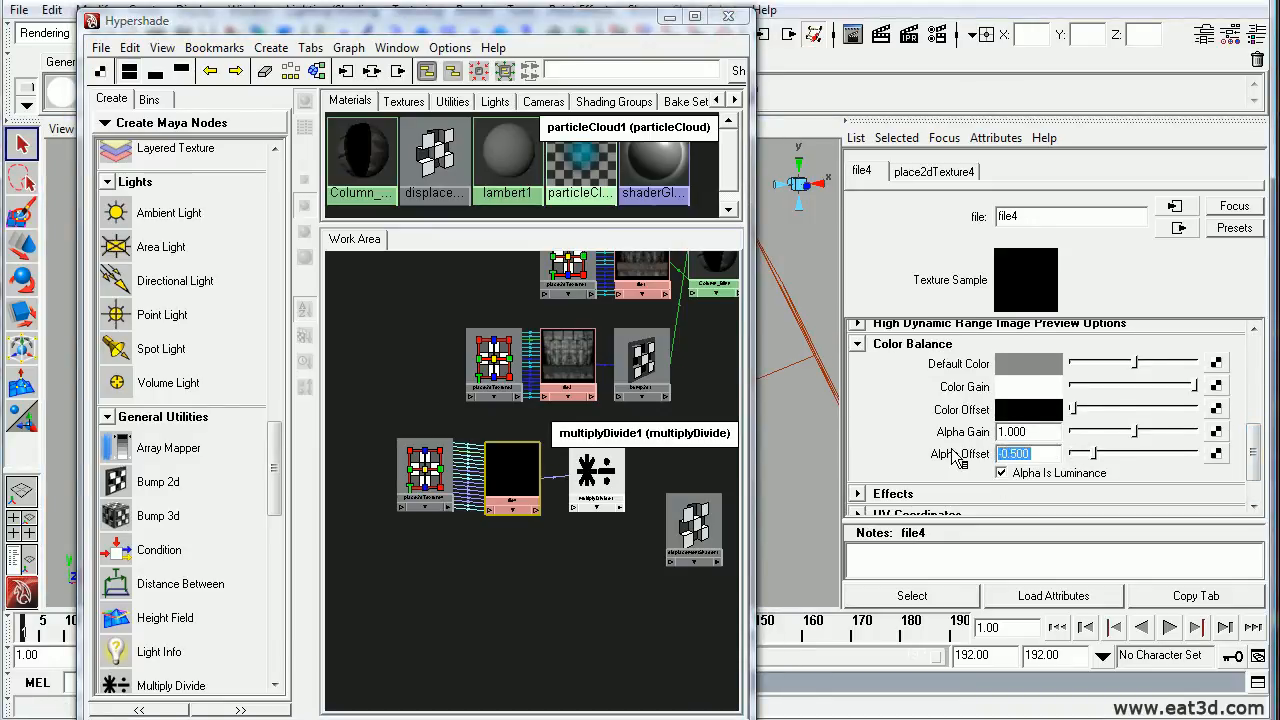
Step: Duplicate the multiplyDivide1 node with its shading network and arrange the copied nodes in a row below the originals
click(539, 605)
click(596, 475)
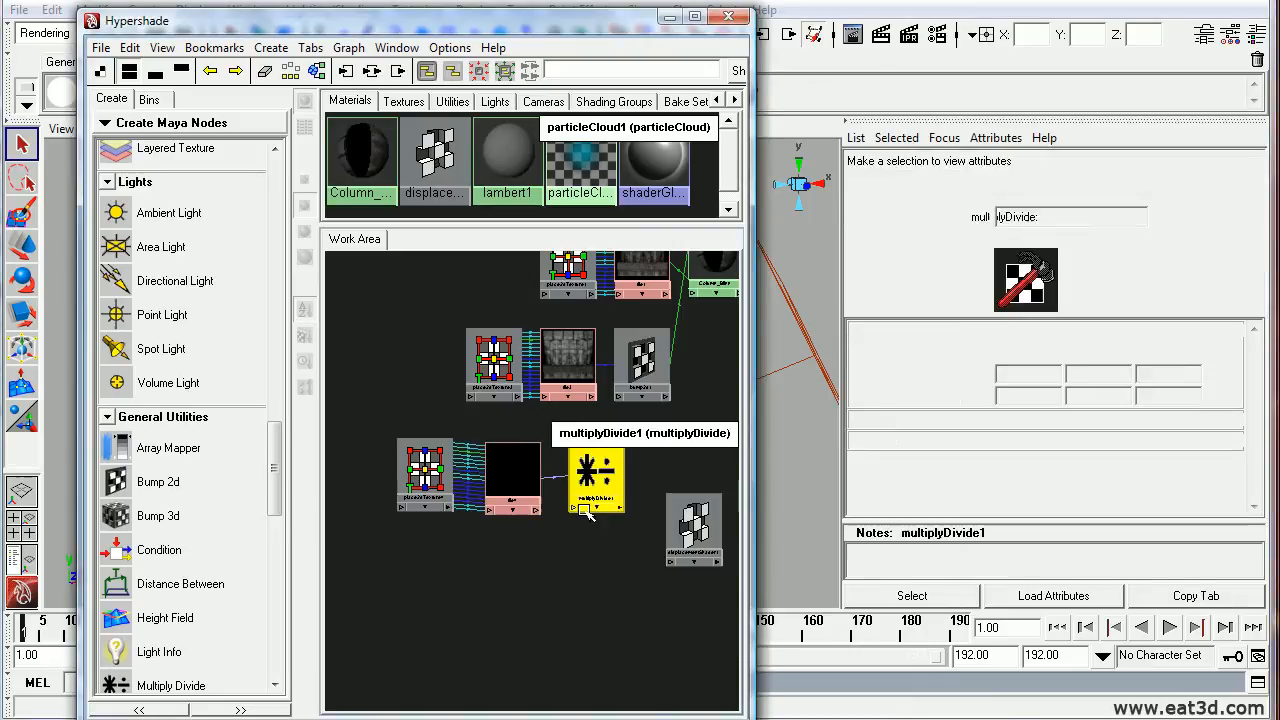
click(130, 48)
mouse_move(165, 258)
click(446, 260)
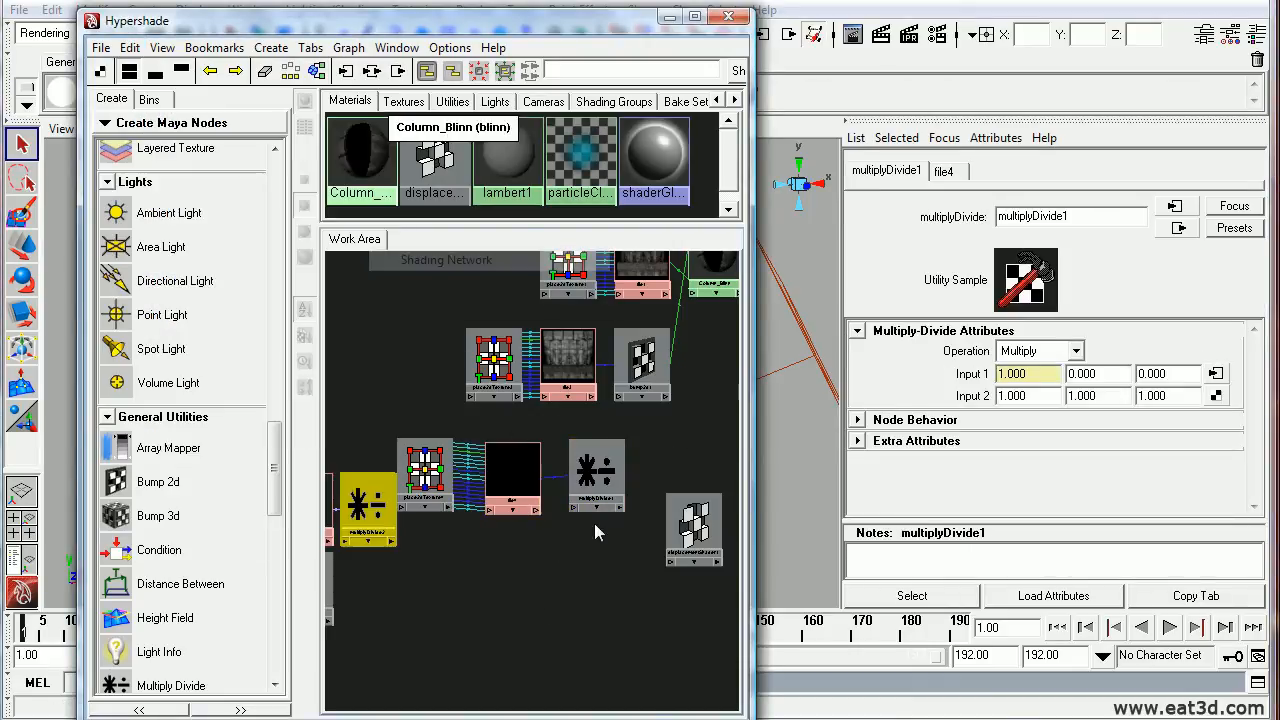
drag(369, 506, 607, 571)
scroll(600, 568, down, 3)
drag(367, 499, 529, 543)
drag(367, 557, 444, 544)
Step: Duplicate the multiplyDivide2 node with its shading network and arrange the copied nodes in a third row below
click(586, 544)
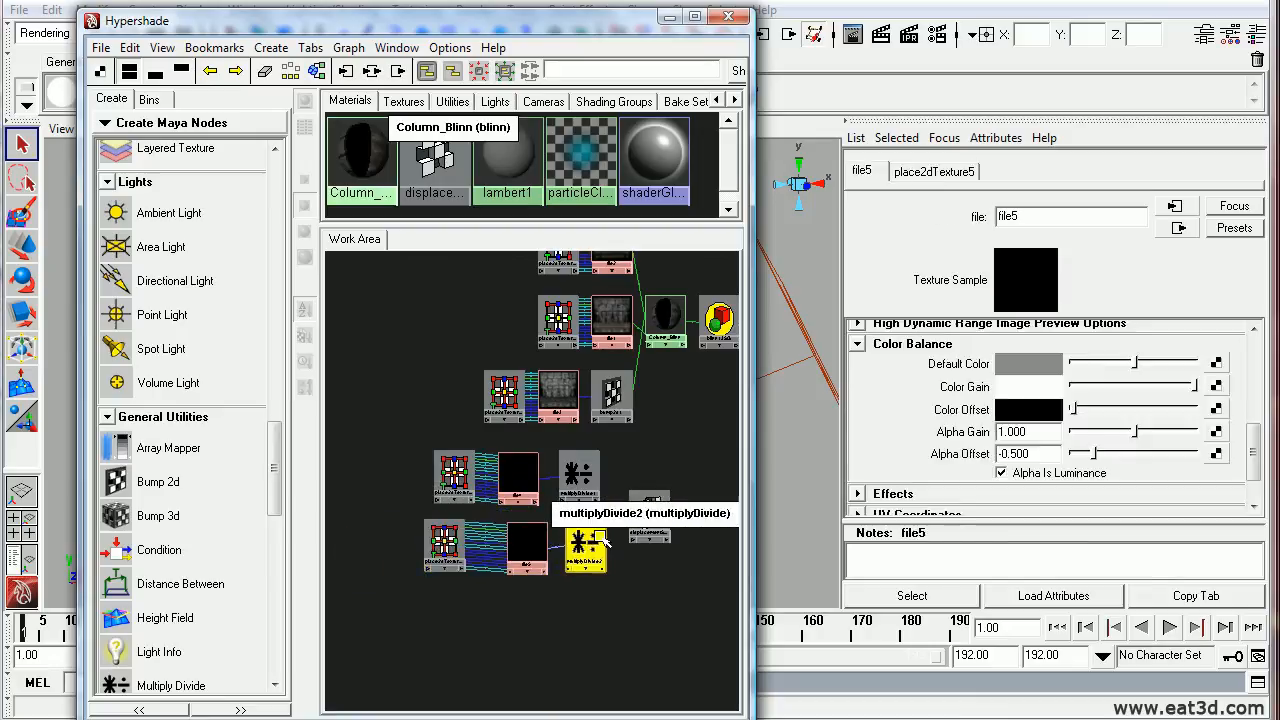
click(130, 48)
mouse_move(200, 258)
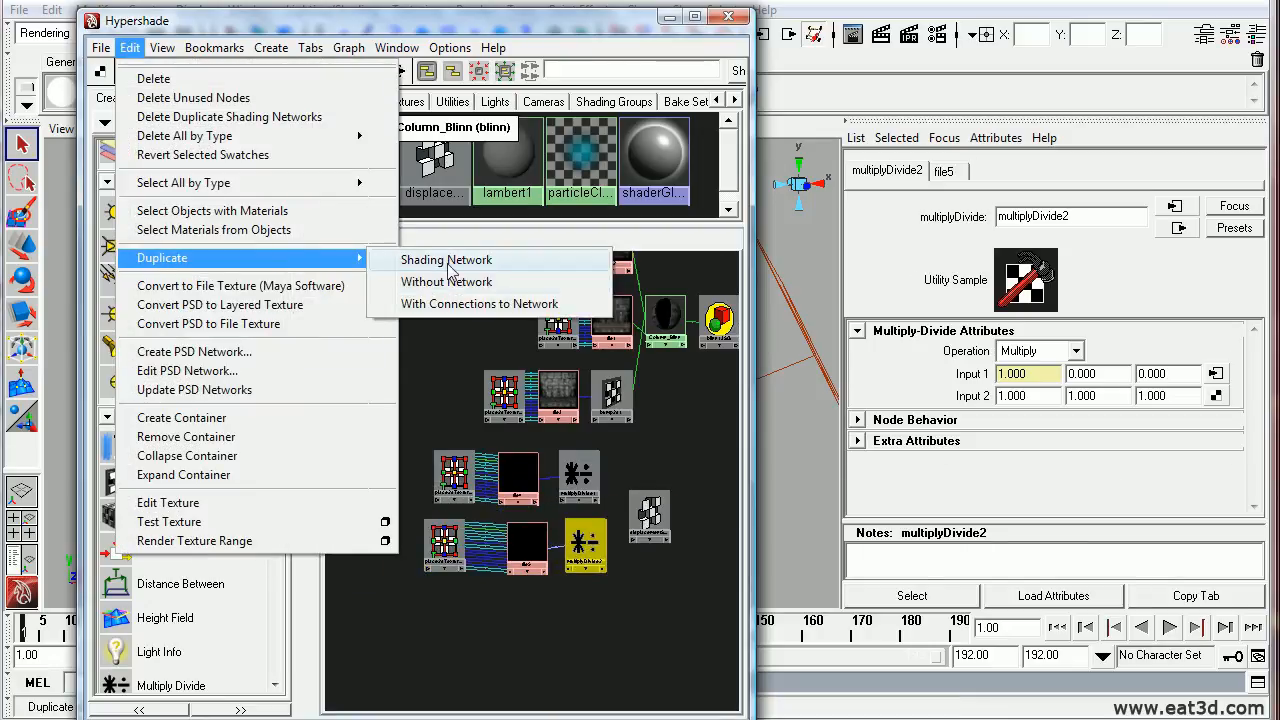
click(448, 260)
drag(450, 337, 588, 612)
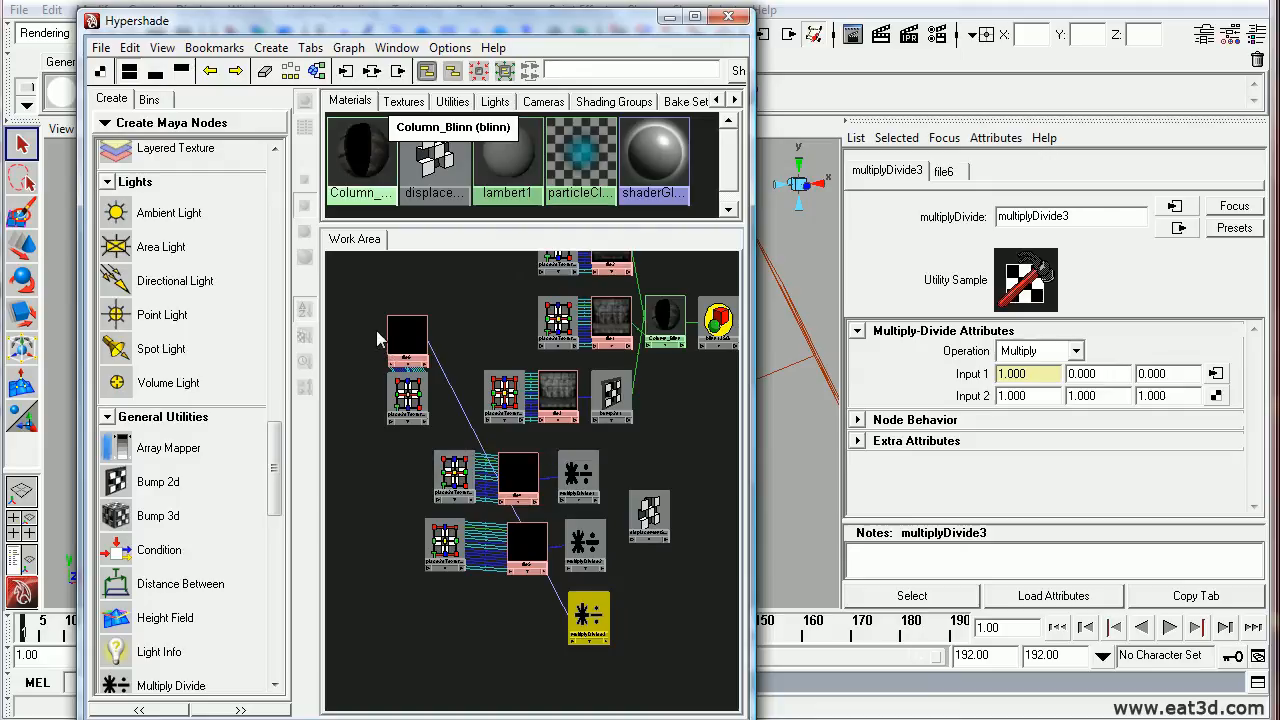
drag(402, 338, 525, 616)
drag(405, 396, 454, 622)
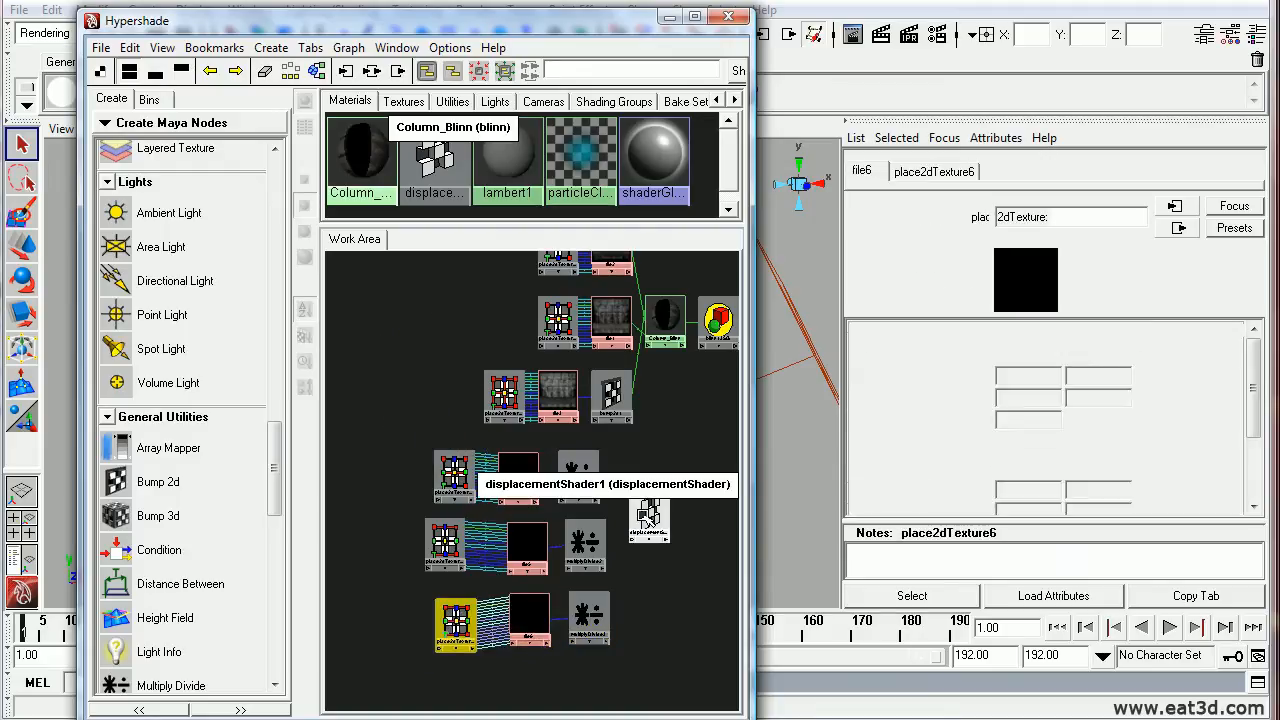
Step: Move displacementShader1 away from the multiplyDivide nodes and add a +/- Average node between them
drag(646, 522, 704, 524)
alt+right_drag(572, 532, 491, 514)
alt+middle_drag(491, 514, 469, 485)
alt+right_drag(469, 485, 508, 580)
alt+right_drag(592, 540, 558, 518)
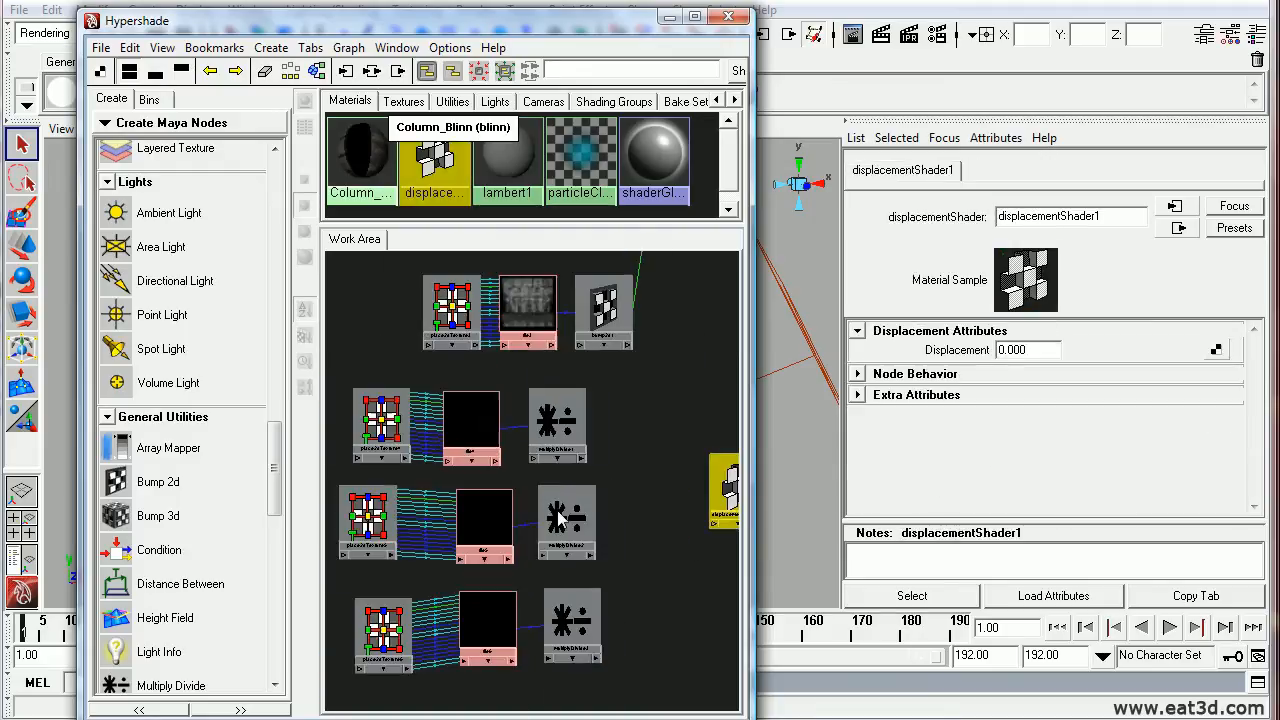
alt+middle_drag(600, 521, 563, 514)
drag(275, 477, 278, 534)
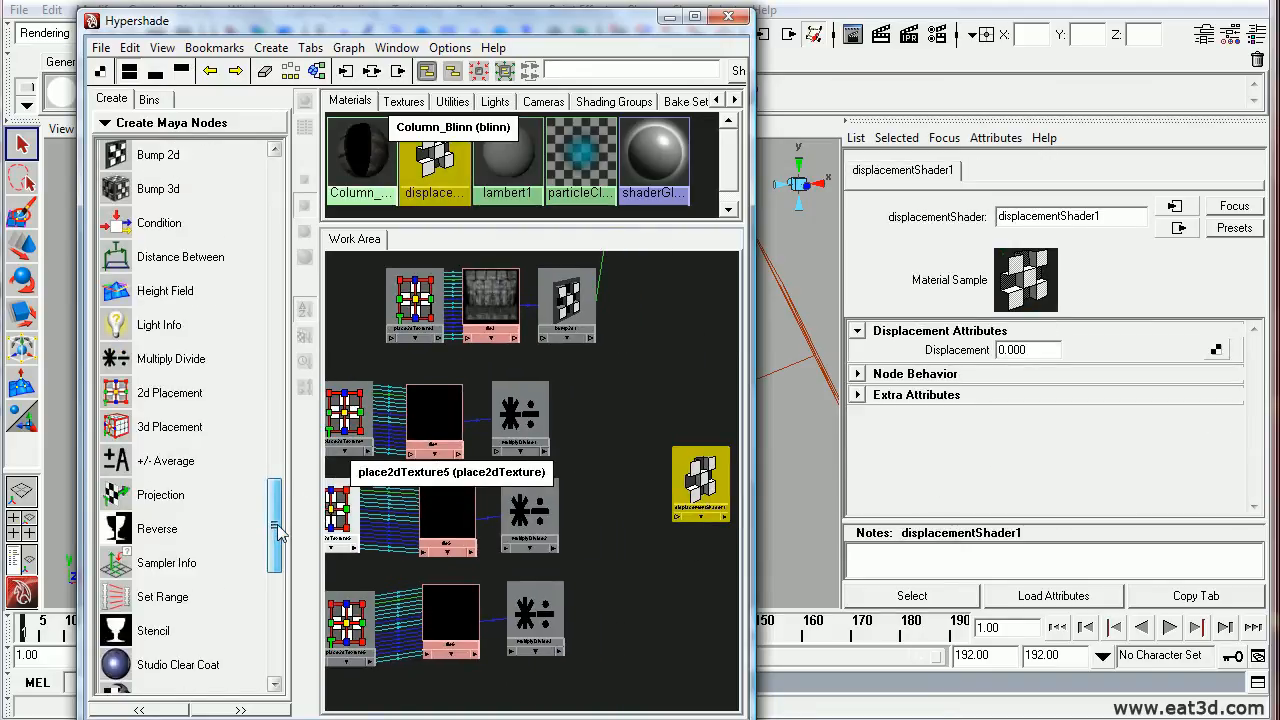
click(166, 461)
drag(376, 443, 645, 470)
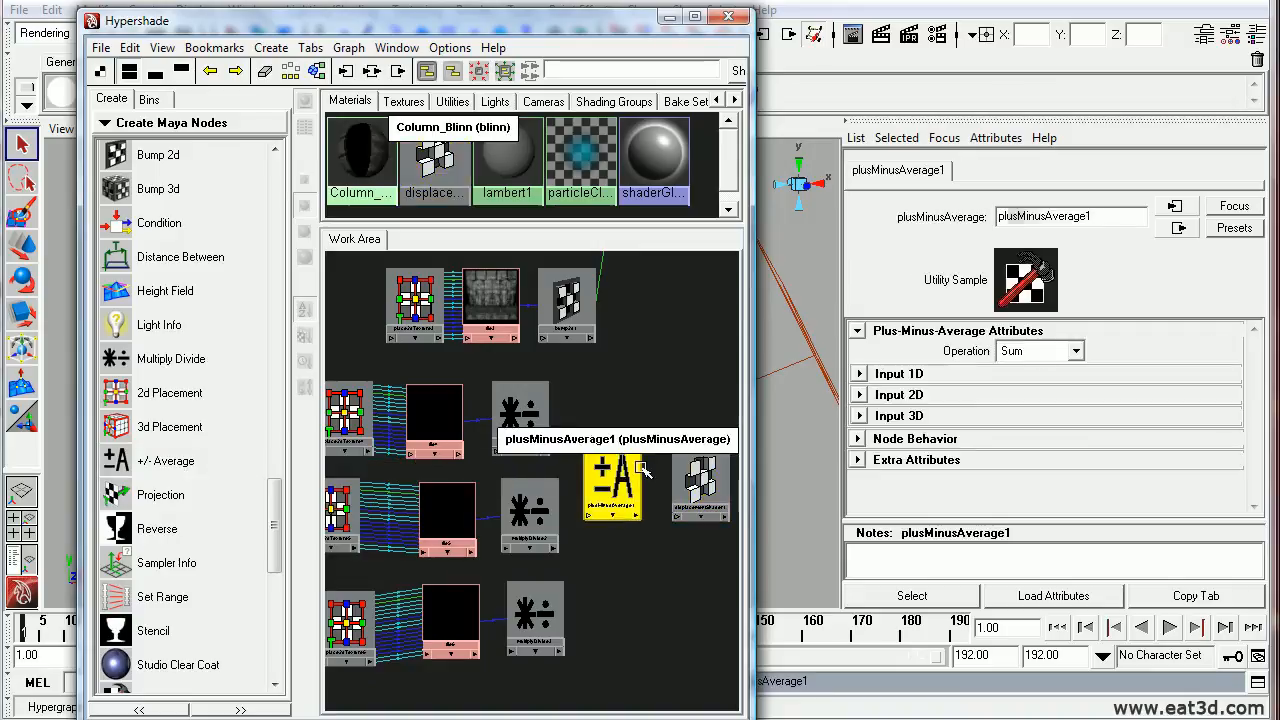
Step: Connect the outputs of multiplyDivide1, multiplyDivide2 and multiplyDivide3 to input3D[0], [1] and [2] of plusMinusAverage1, and show its Input 3D attributes
alt+middle_drag(486, 474, 442, 451)
alt+right_drag(442, 451, 490, 432)
middle_drag(457, 359, 574, 447)
mouse_move(650, 508)
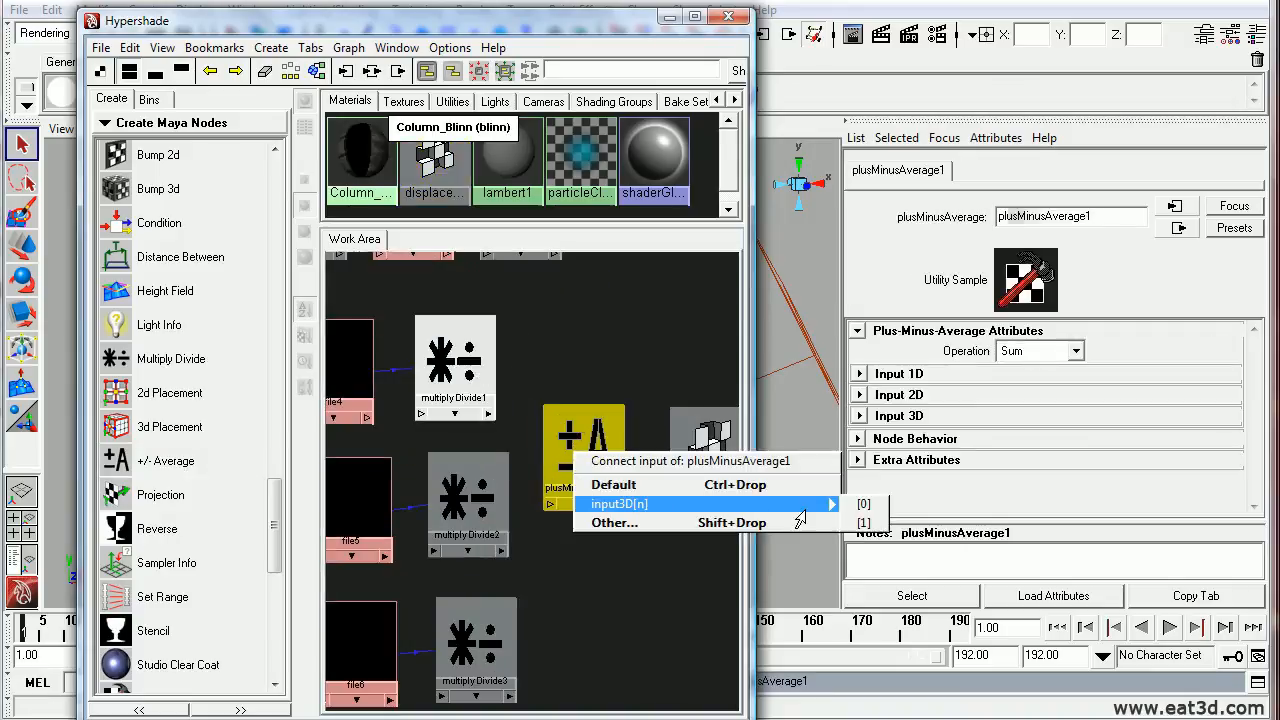
click(865, 506)
middle_drag(478, 490, 578, 452)
mouse_move(706, 498)
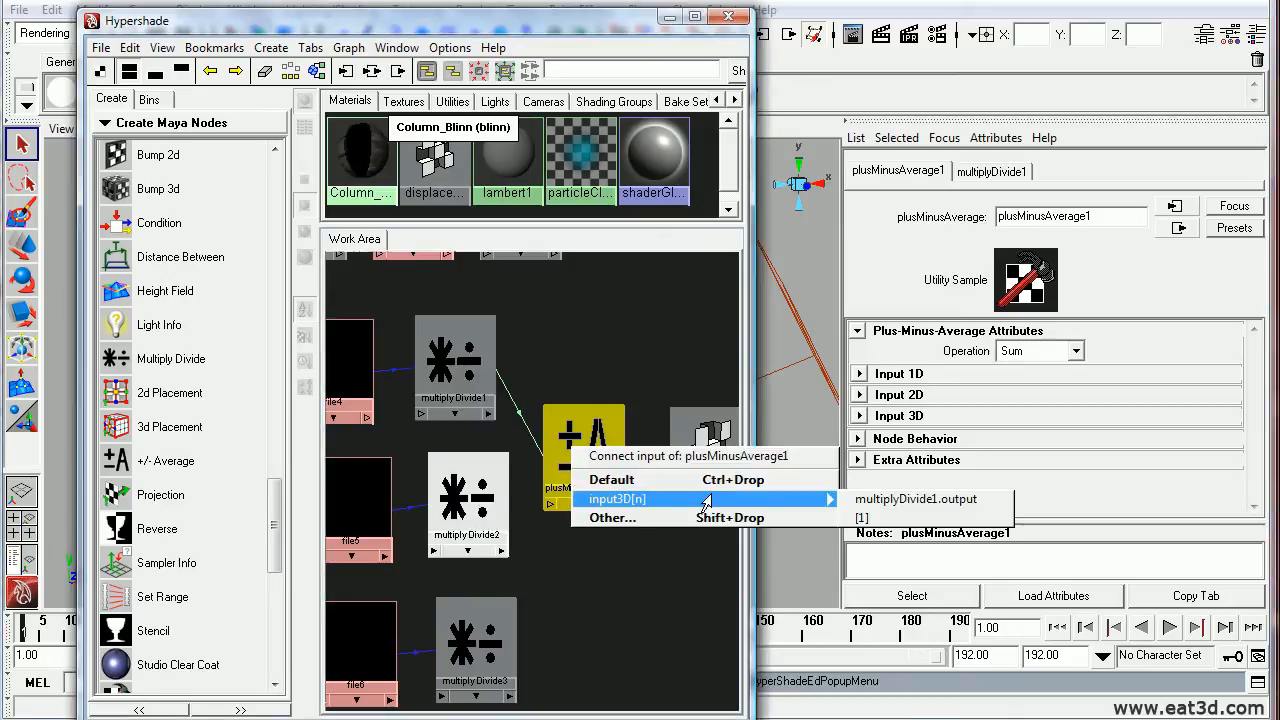
click(861, 517)
middle_drag(476, 640, 570, 462)
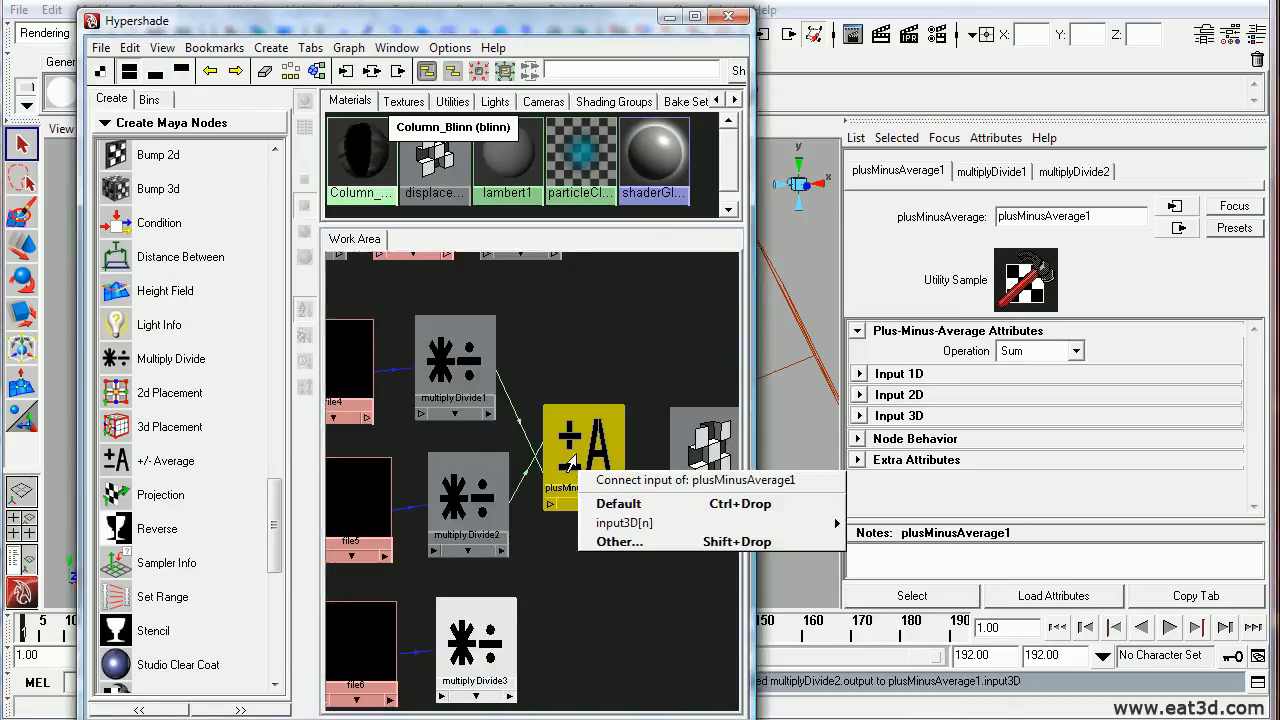
mouse_move(716, 528)
click(892, 561)
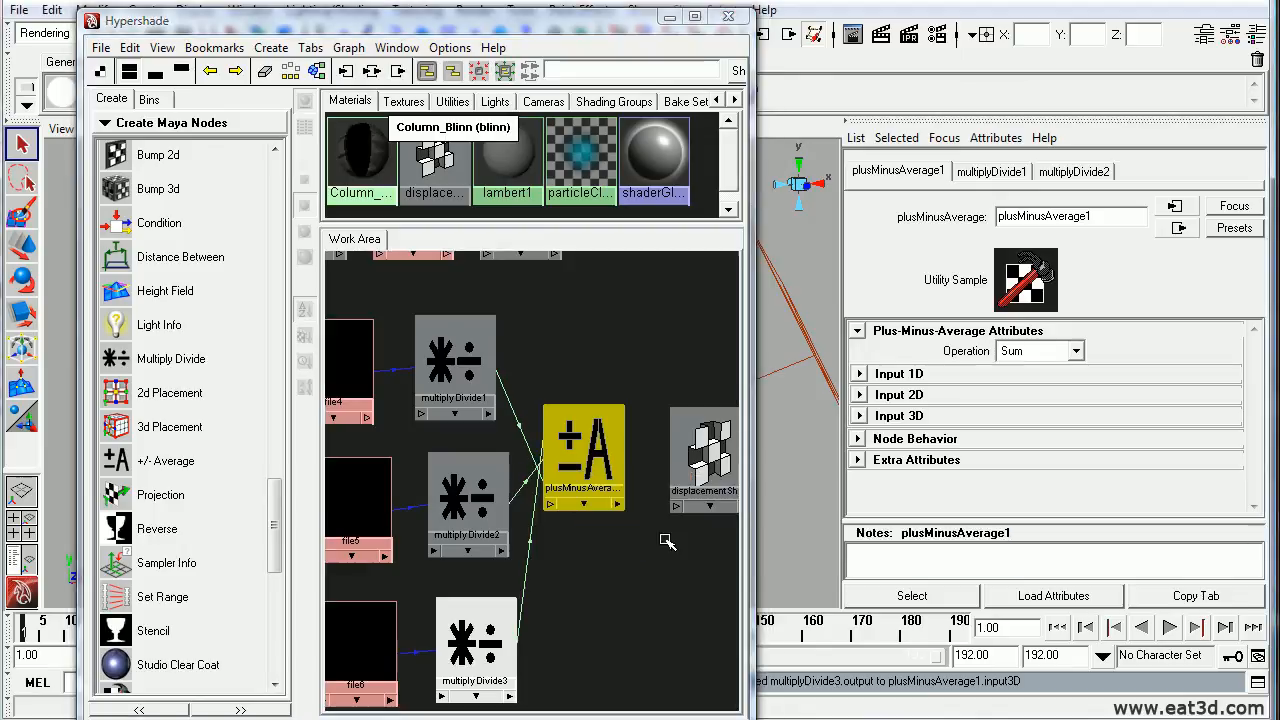
click(859, 416)
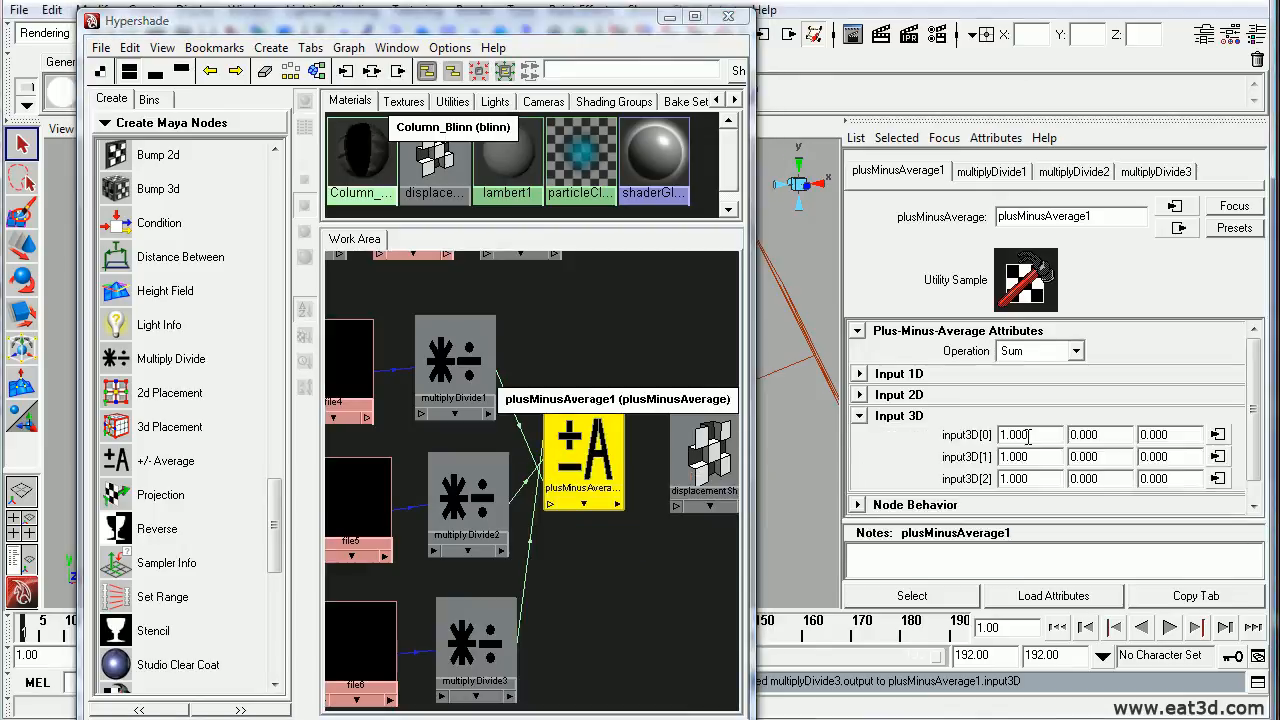
Step: Connect plusMinusAverage1's Output 3Dx to the Displacement input of displacementShader1 and open the shader's attributes
alt+middle_drag(653, 471, 555, 465)
middle_drag(488, 431, 583, 435)
click(680, 489)
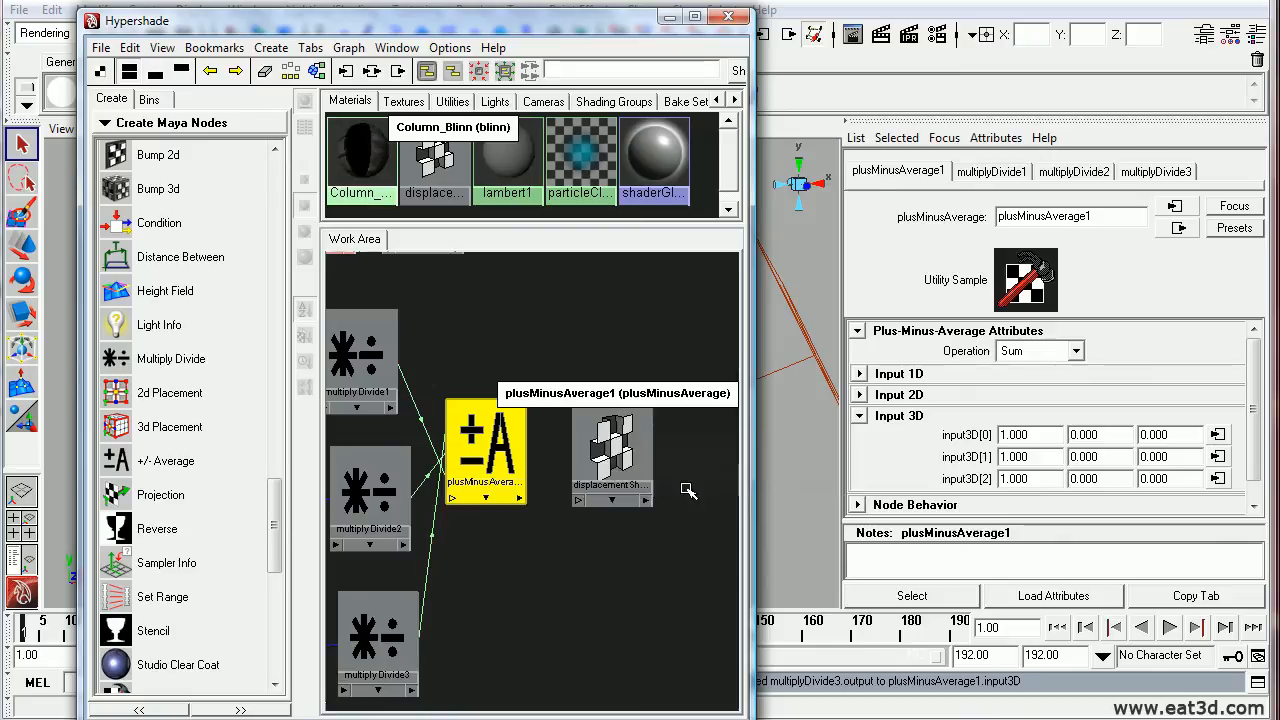
drag(533, 118, 881, 124)
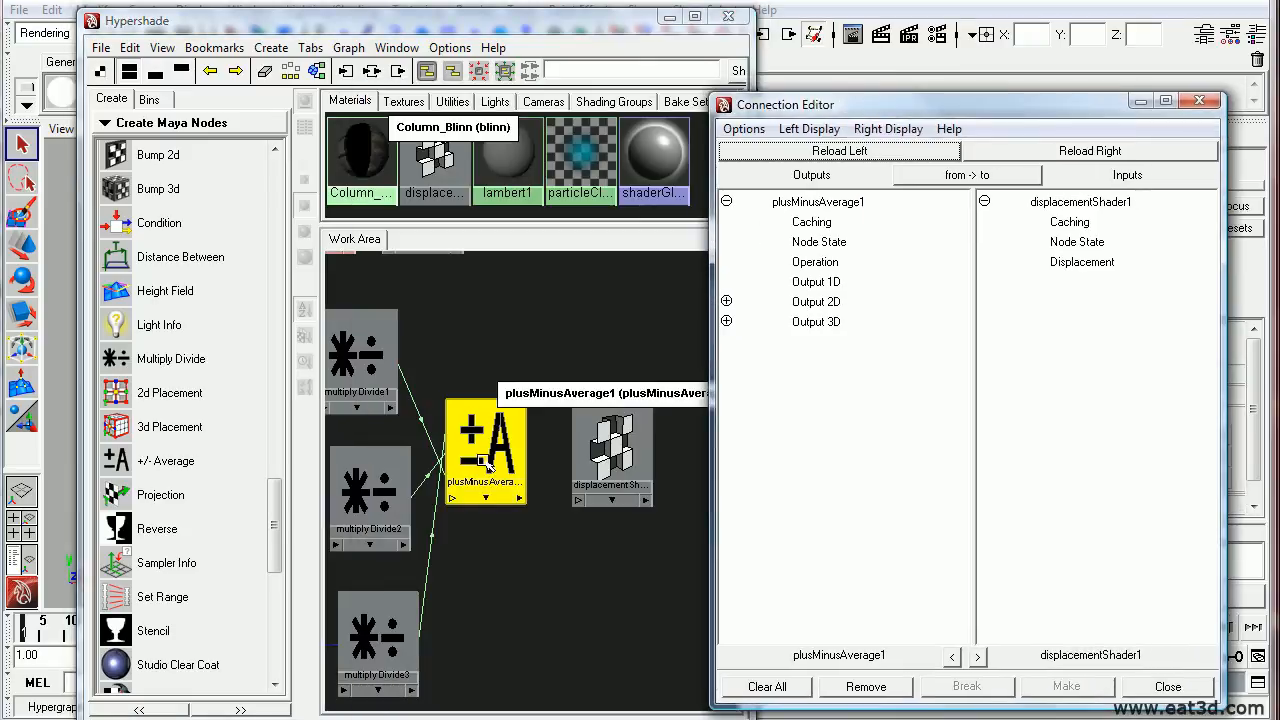
click(726, 321)
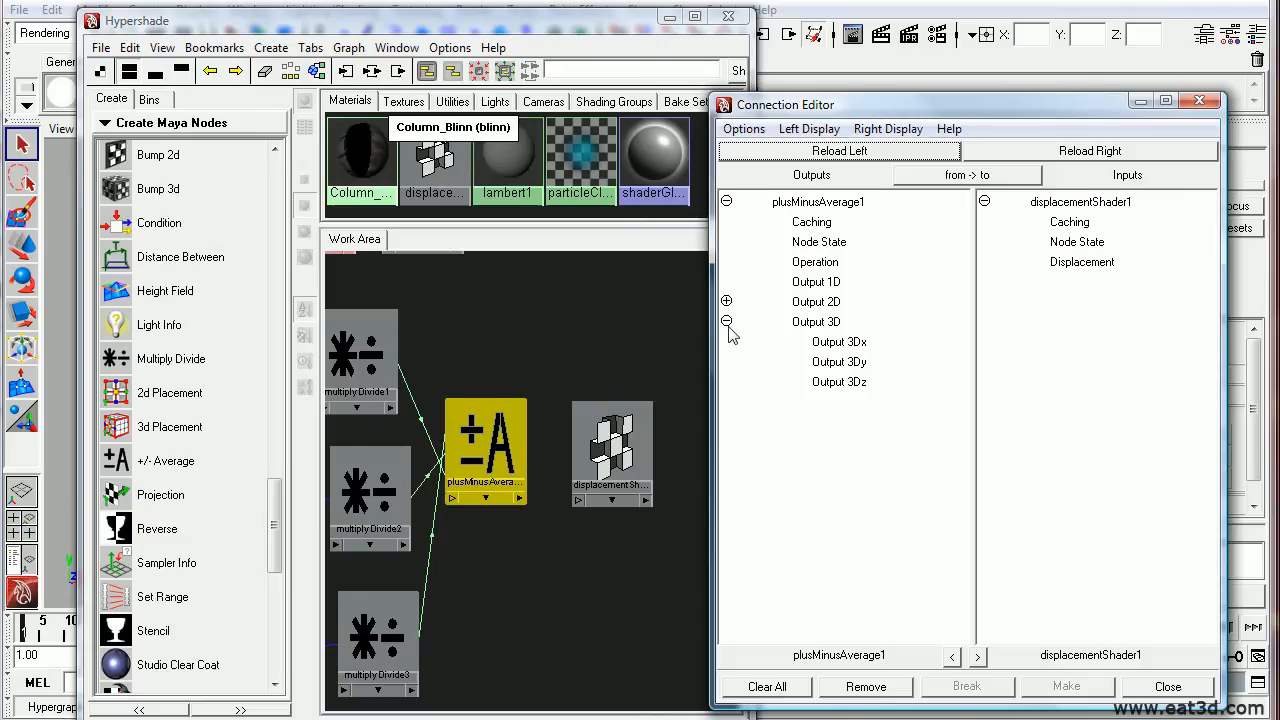
click(845, 342)
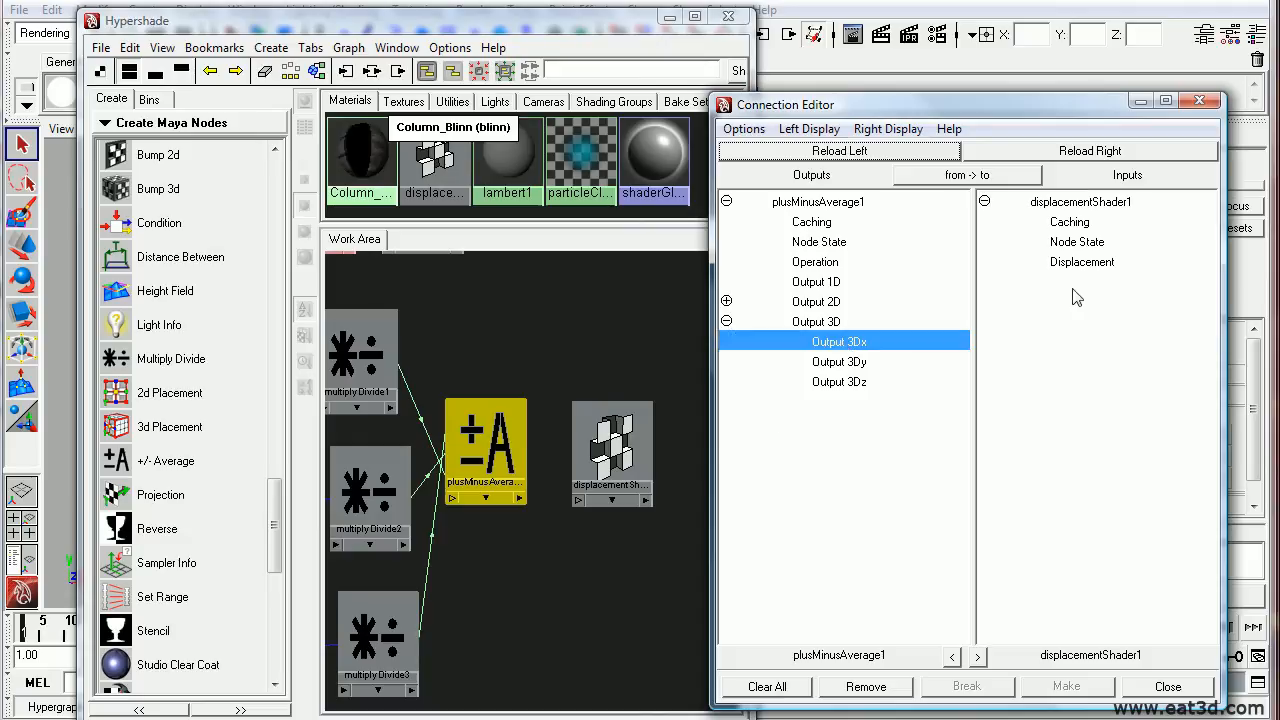
click(1090, 262)
click(1199, 101)
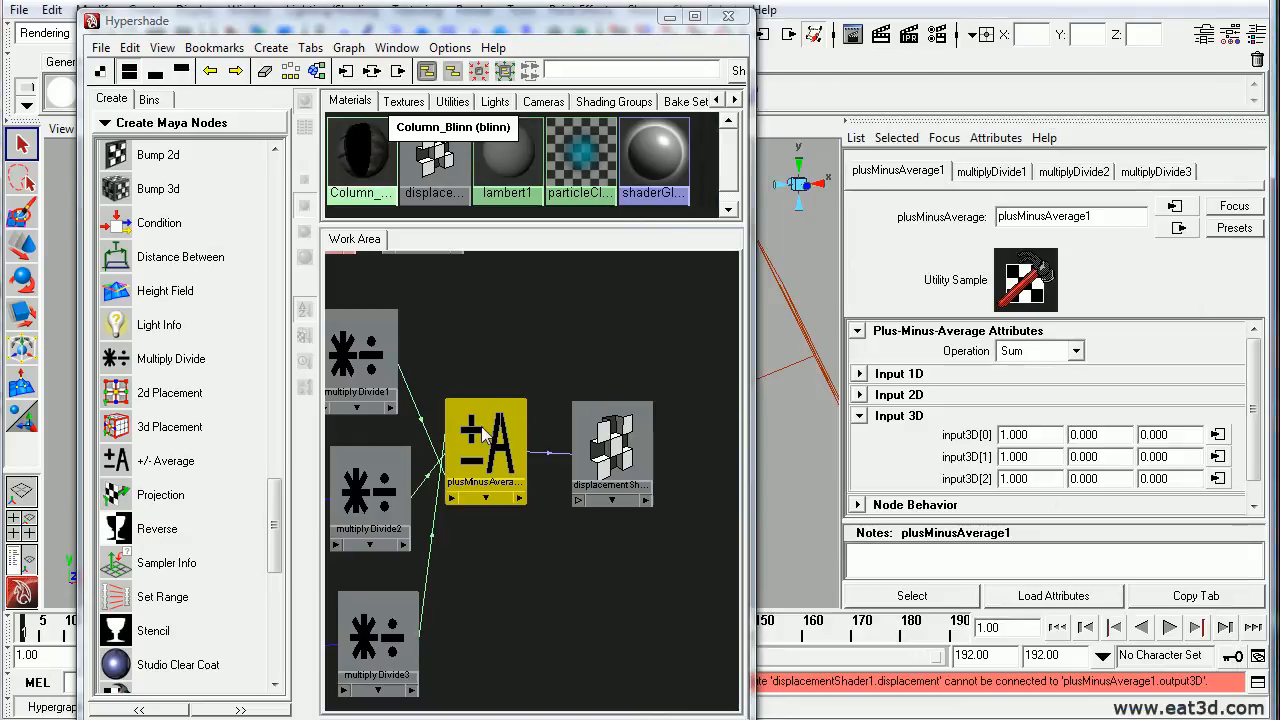
click(585, 450)
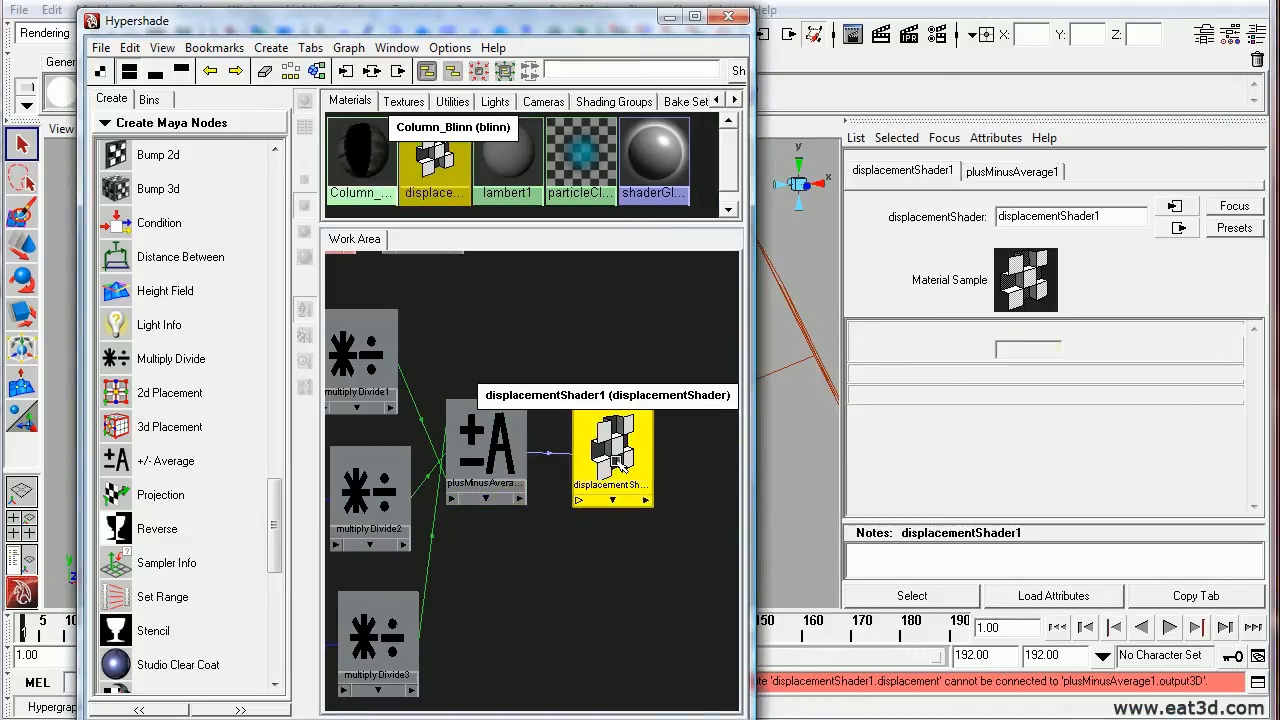
click(1043, 354)
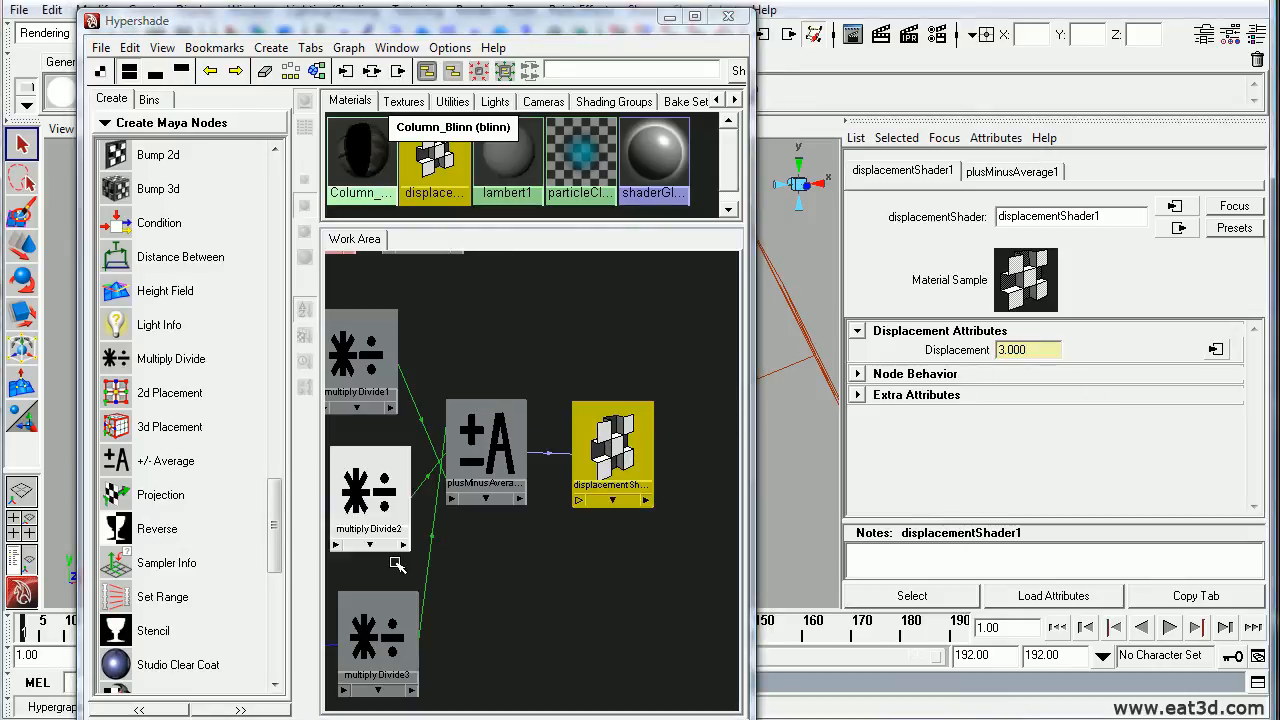
Step: Connect displacementShader1 to Column_Blinn as its displacement map and select the material's shading group
click(595, 354)
alt+right_drag(685, 354, 567, 354)
alt+middle_drag(567, 354, 494, 409)
alt+right_drag(494, 409, 614, 451)
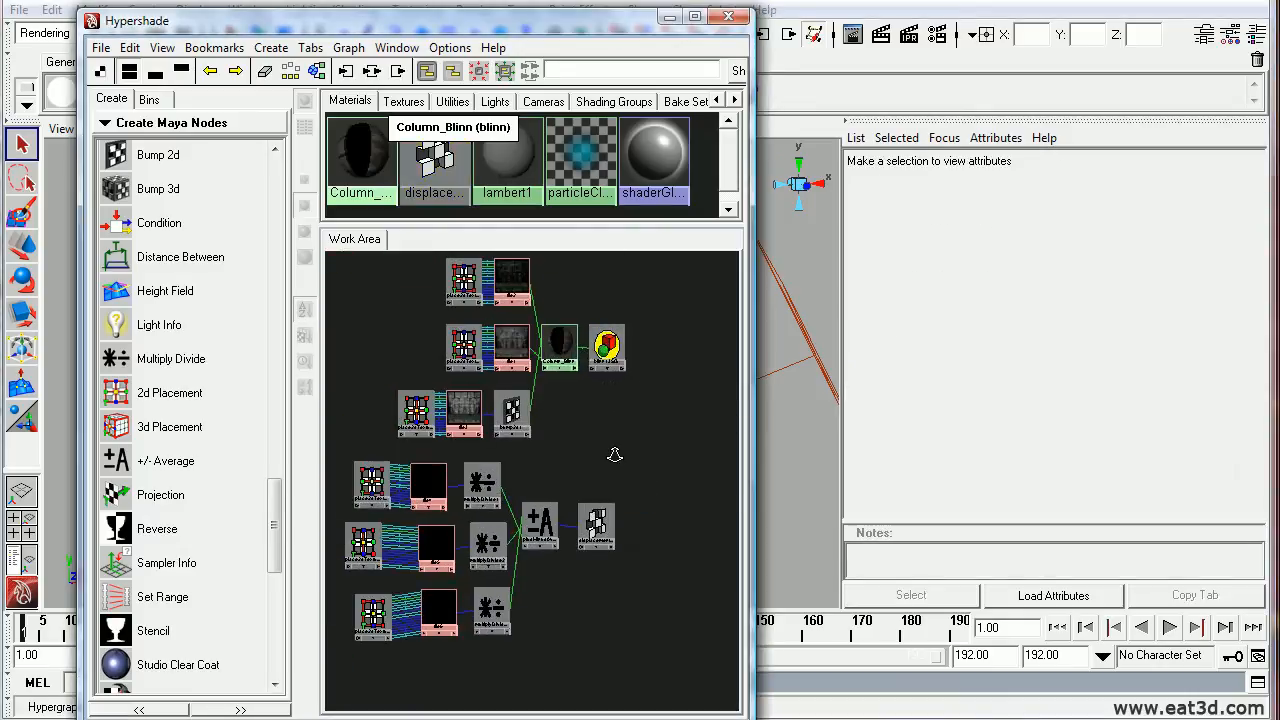
middle_drag(594, 520, 596, 524)
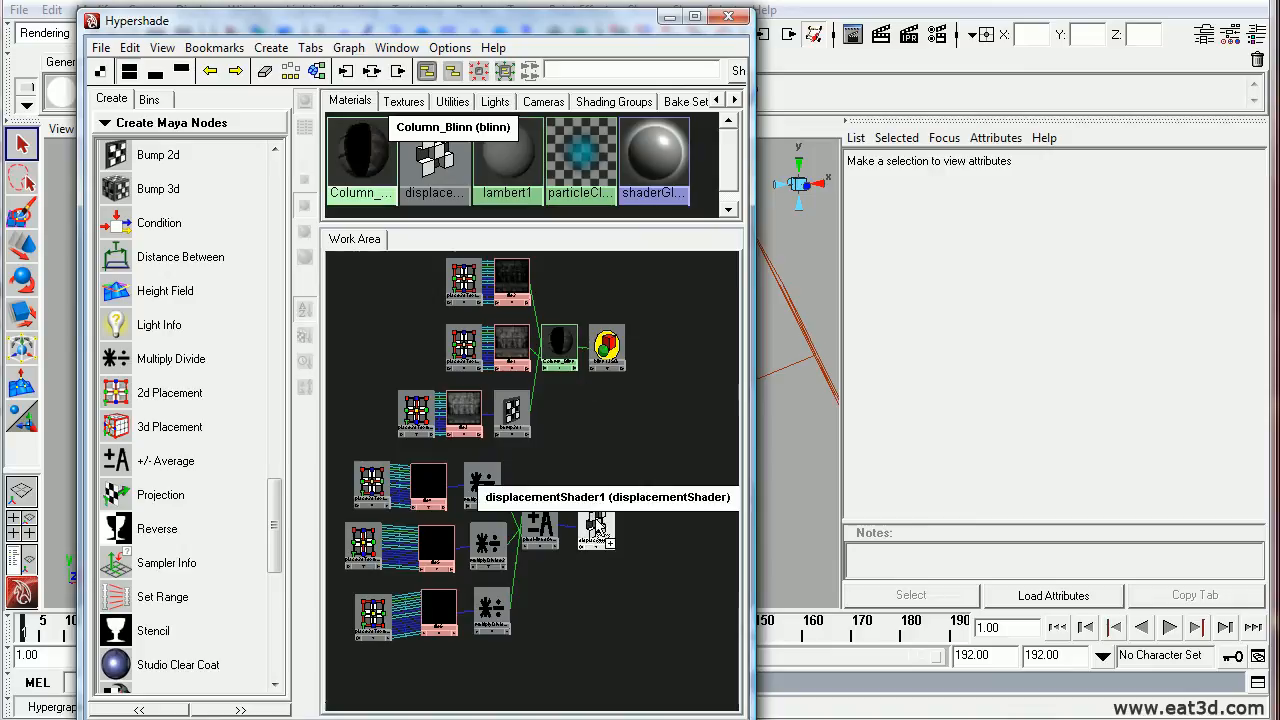
middle_drag(579, 409, 558, 346)
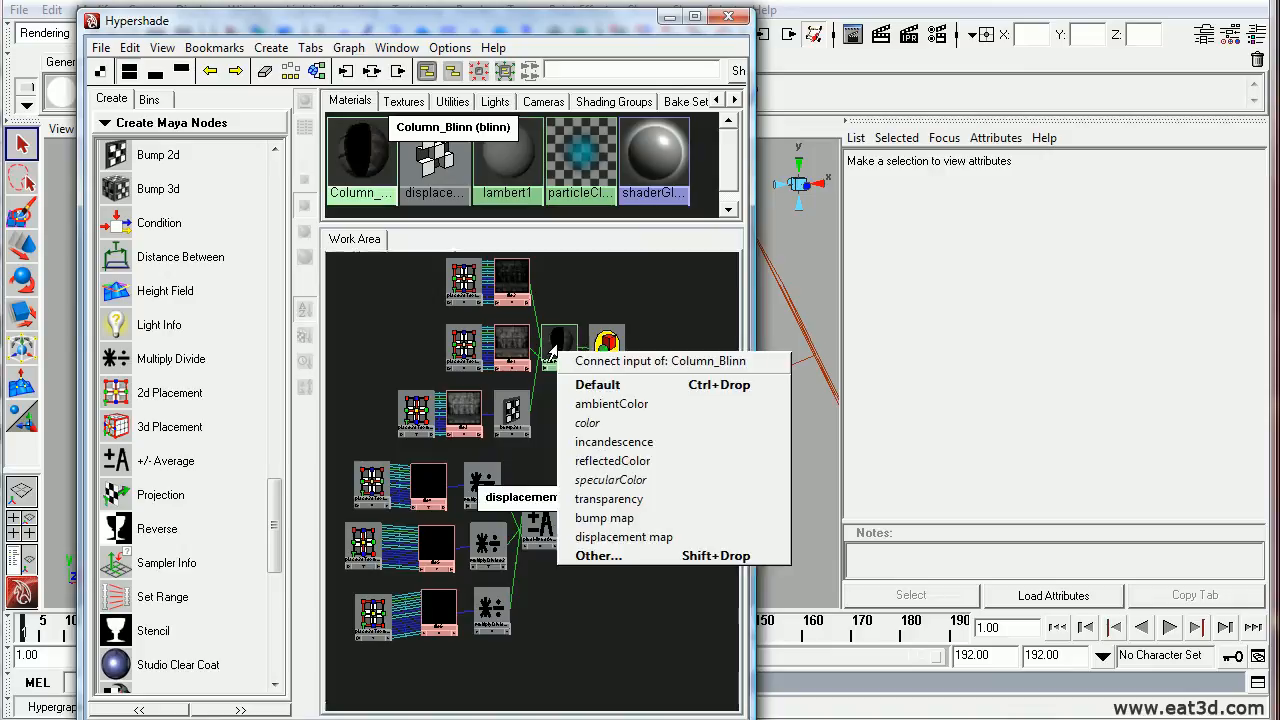
click(645, 532)
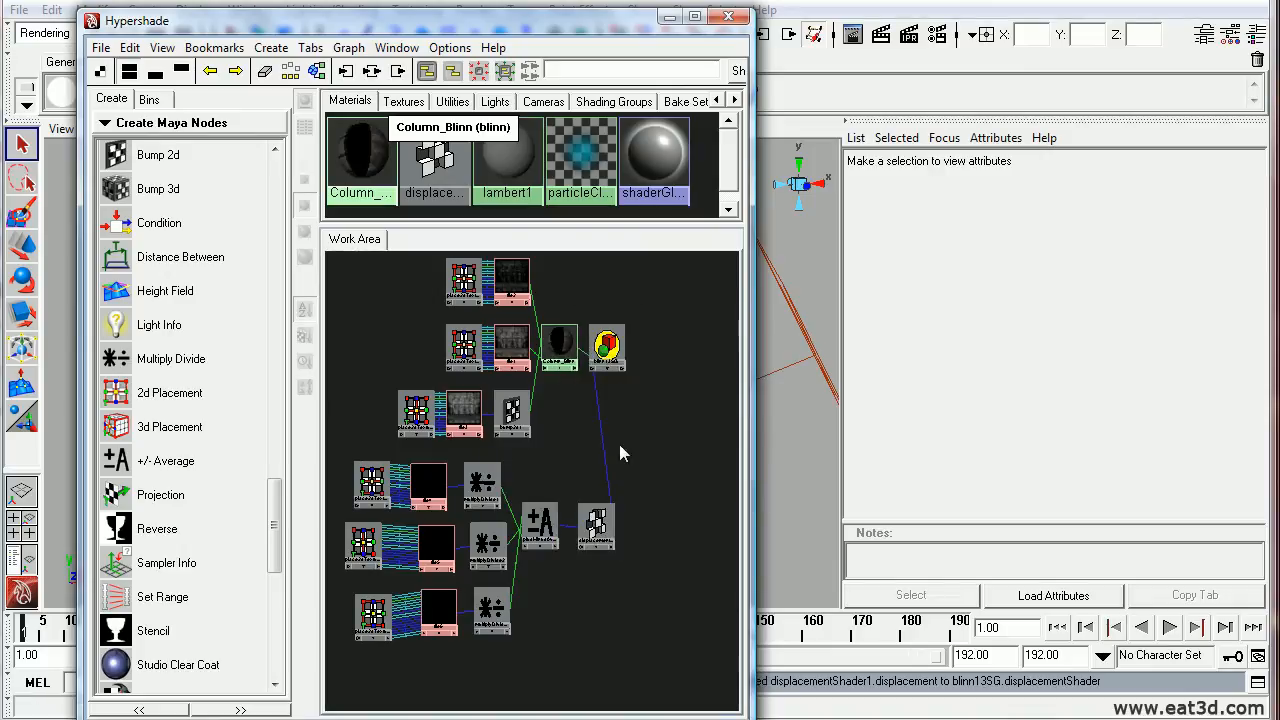
click(608, 345)
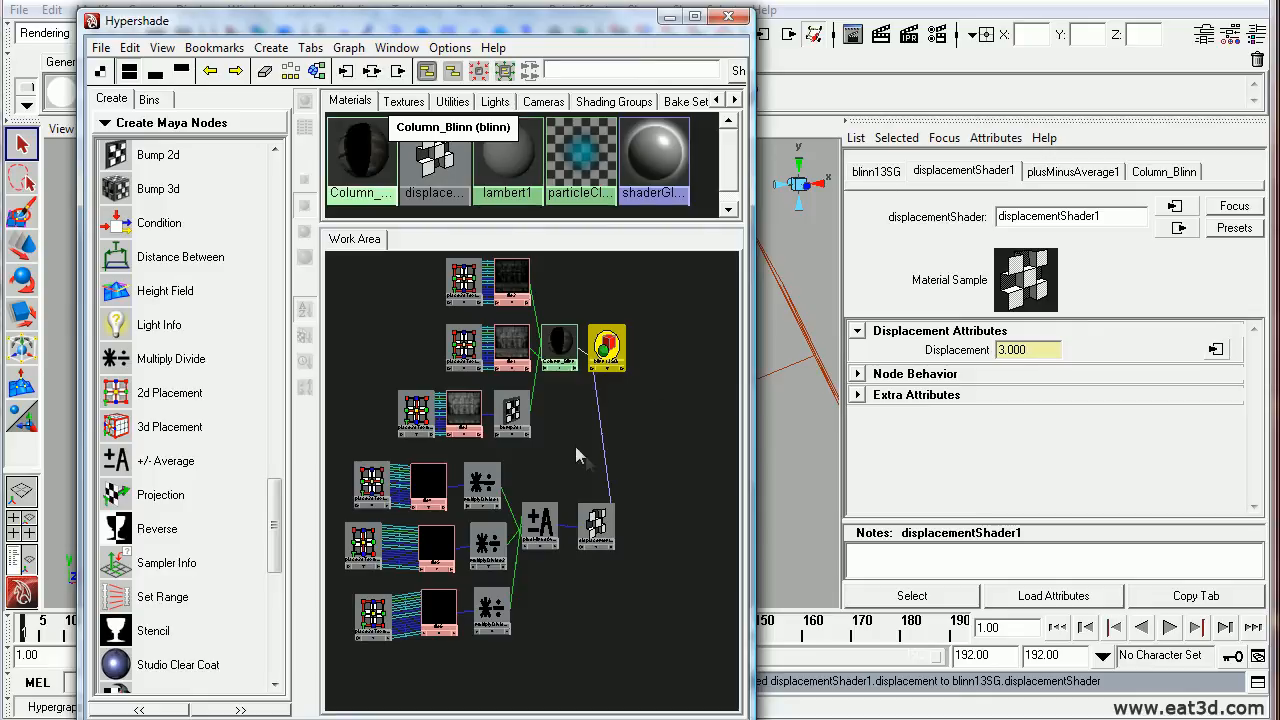
Step: Set the first Input 2 value to 0 on multiplyDivide1, multiplyDivide2 and multiplyDivide3
alt+right_drag(577, 454, 629, 480)
click(629, 480)
alt+middle_drag(350, 545, 465, 408)
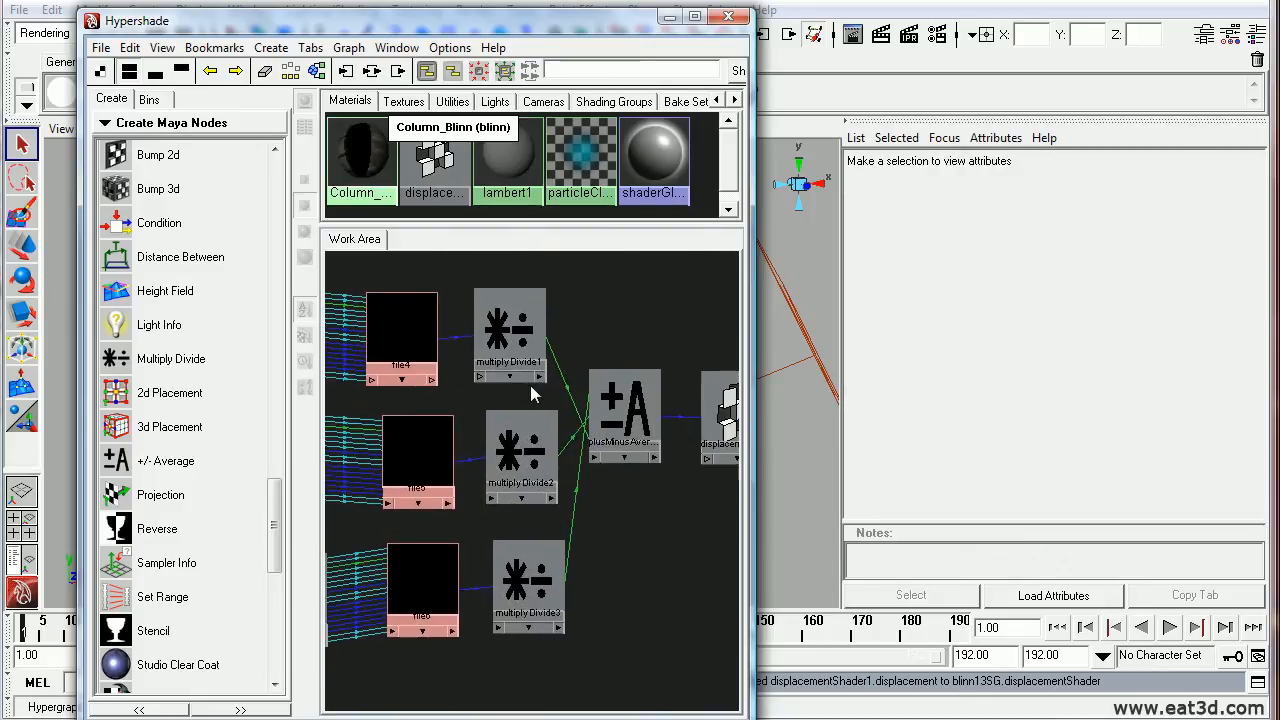
click(510, 335)
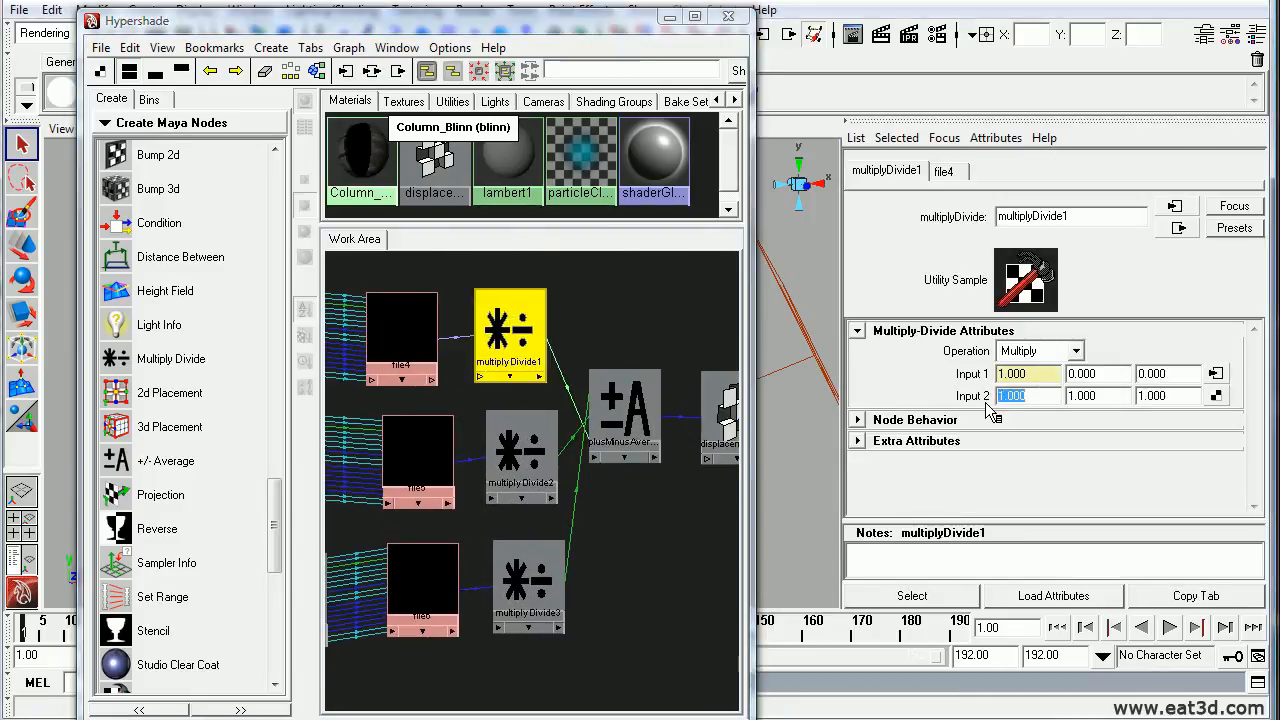
click(520, 455)
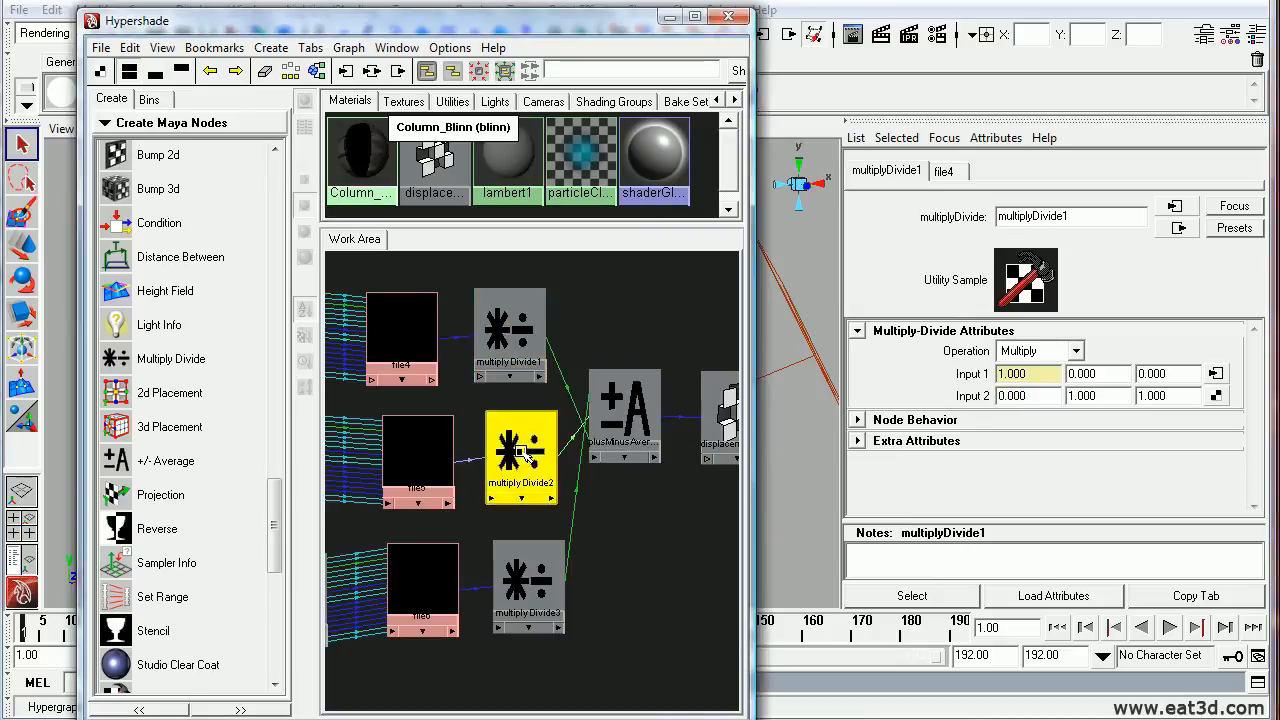
drag(1030, 397, 908, 402)
click(520, 571)
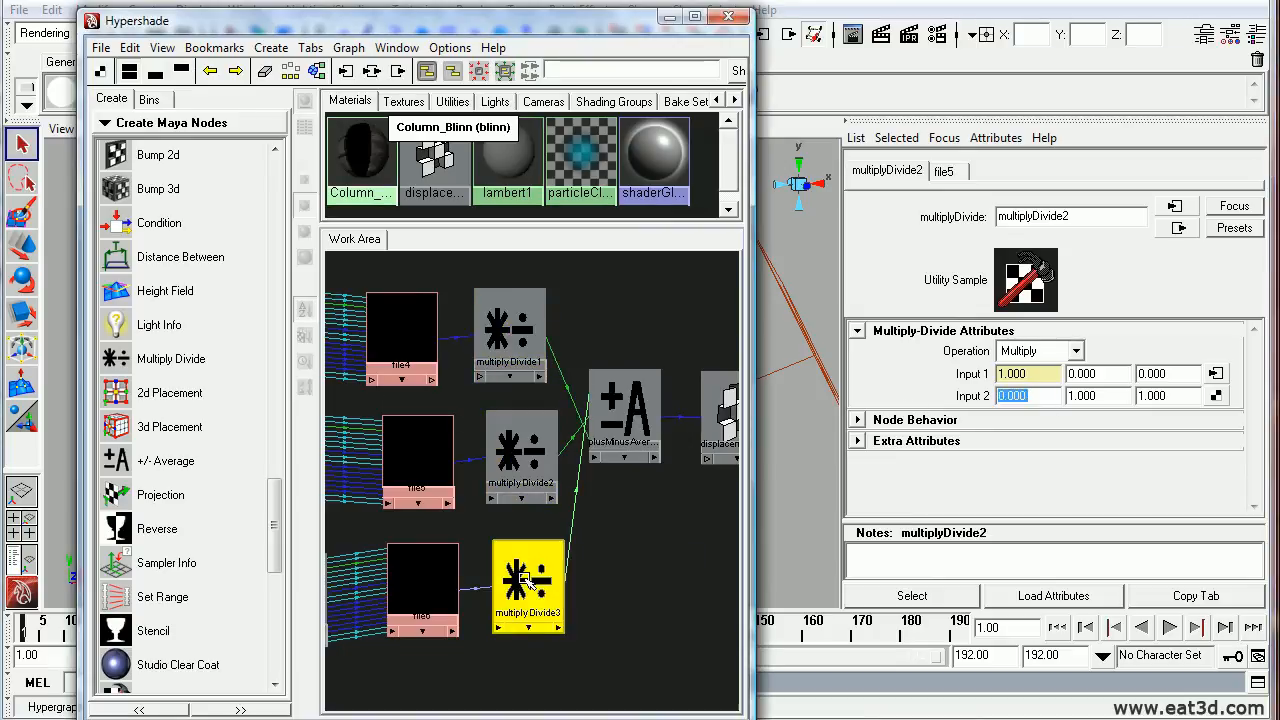
click(1039, 396)
text(0)
key(Return)
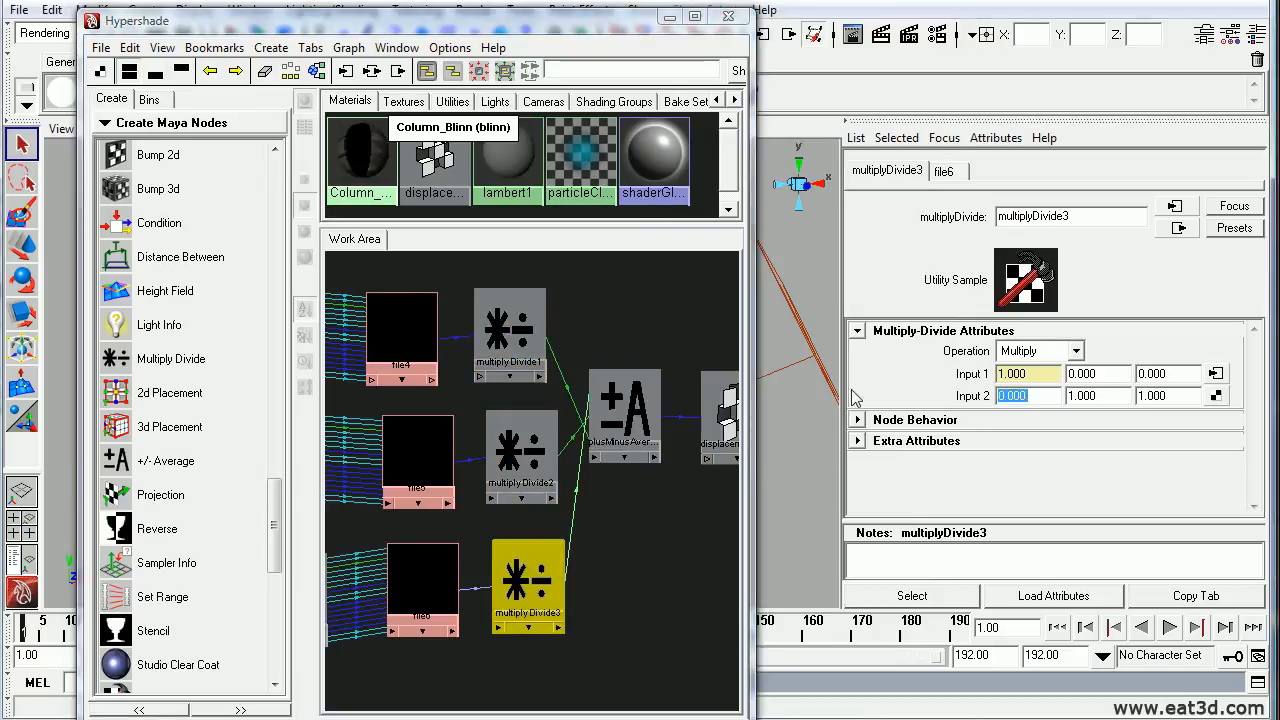
Step: Set the first Input 2 value of multiplyDivide1 to 1
click(509, 325)
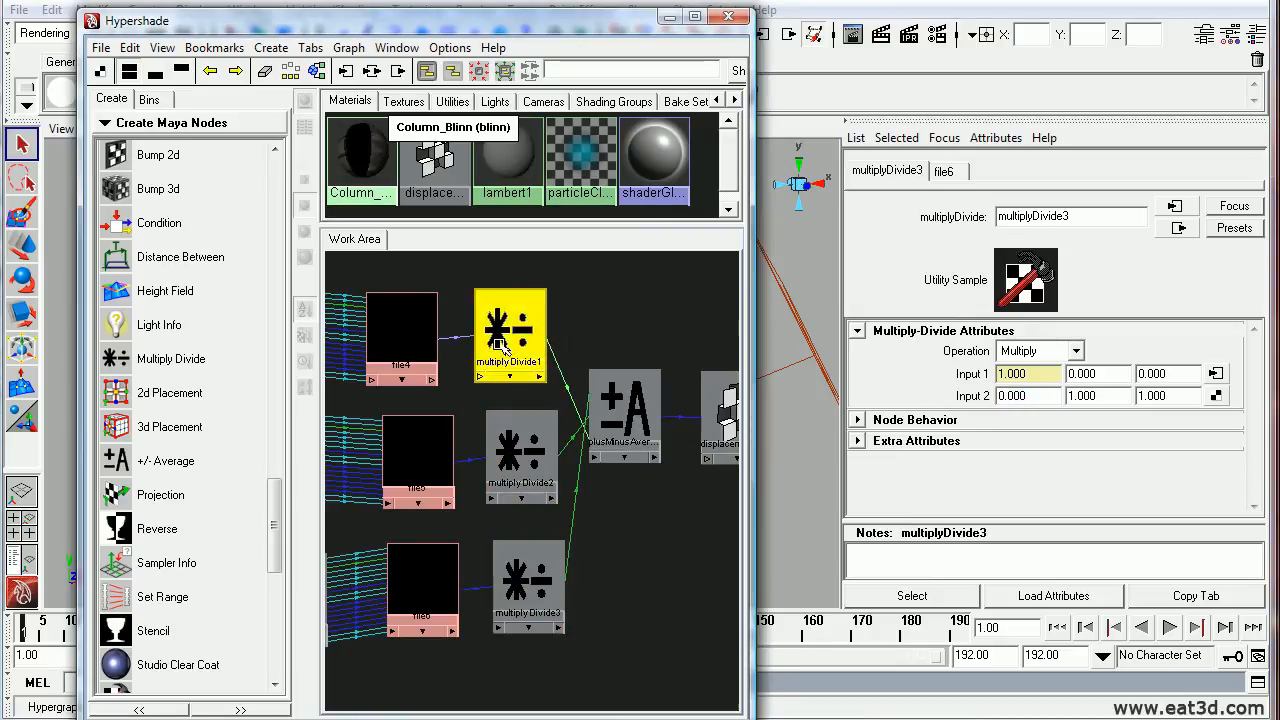
double_click(1015, 396)
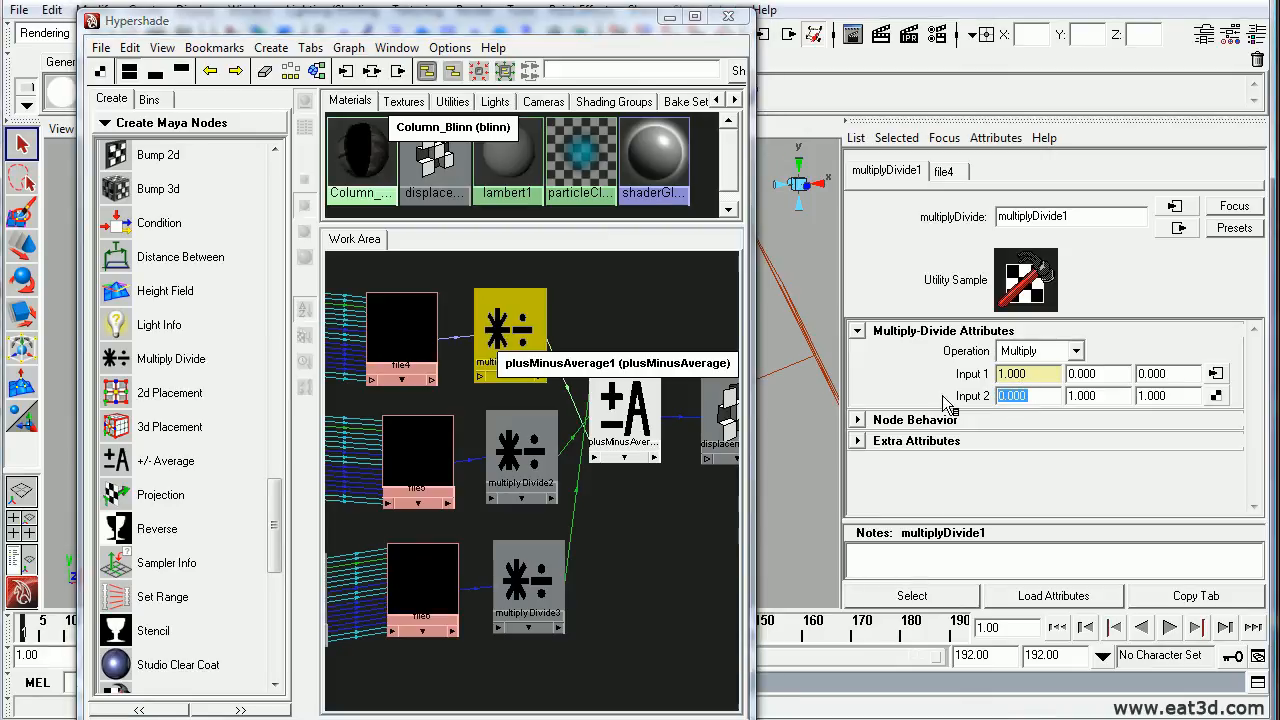
text(2)
key(Return)
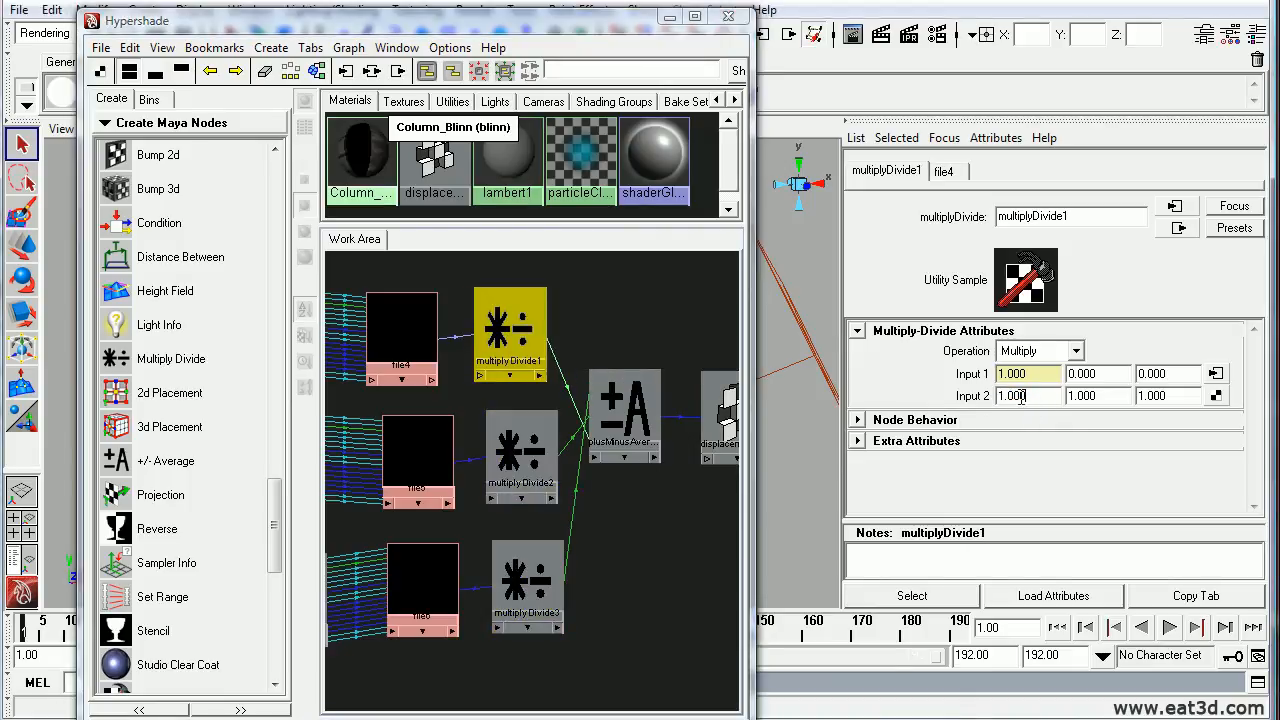
Step: Load the Column_Disp_1 image from C:\Displacement\Textures into the file4 texture node
click(429, 343)
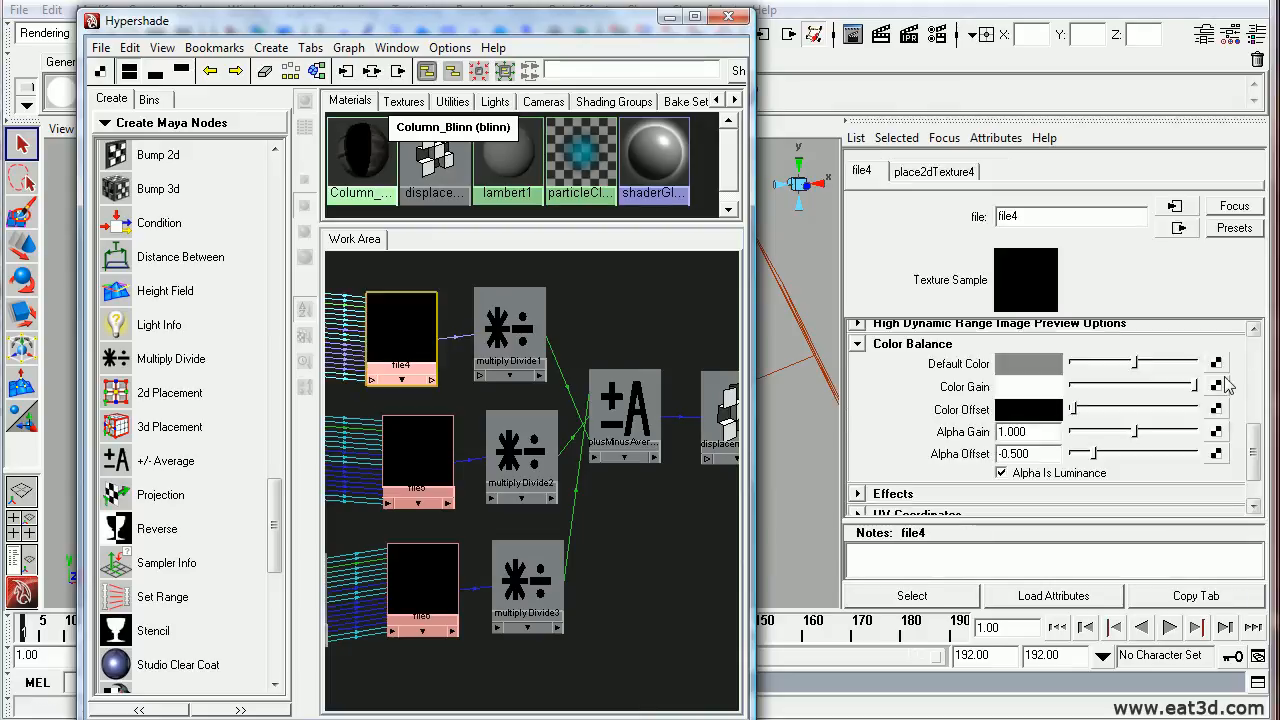
drag(1257, 463, 1255, 360)
click(1216, 423)
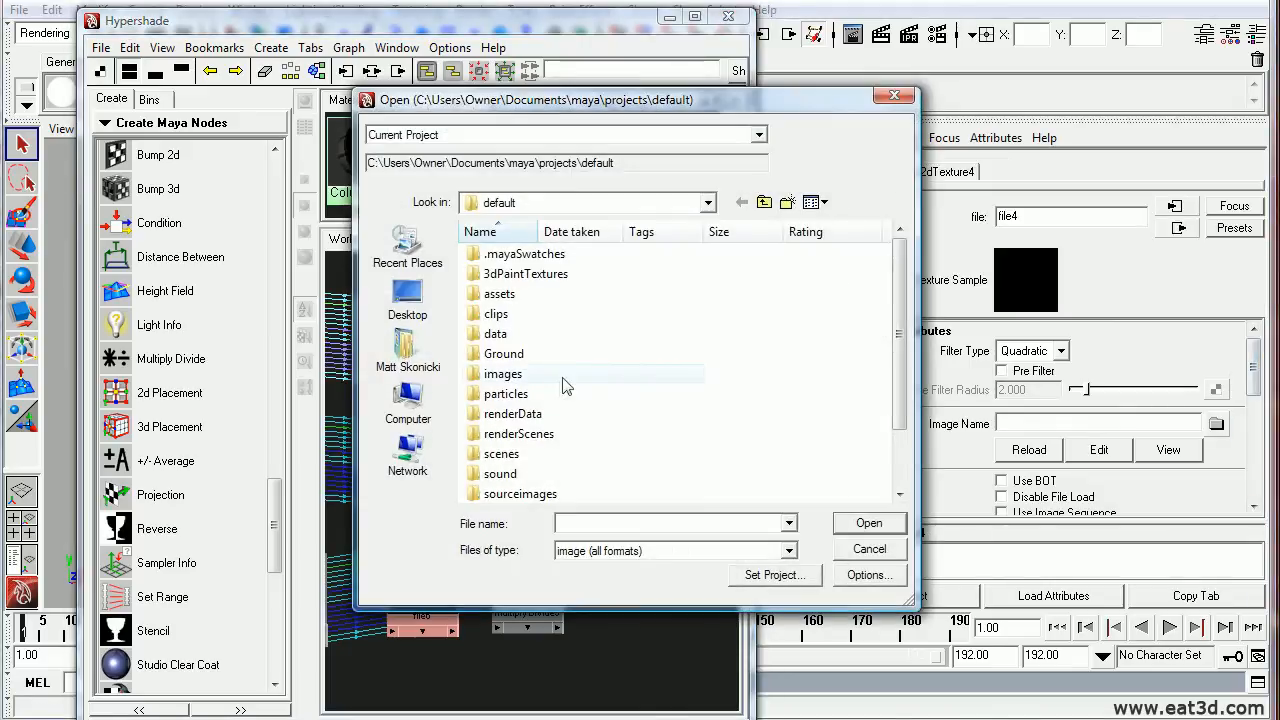
click(660, 203)
click(525, 383)
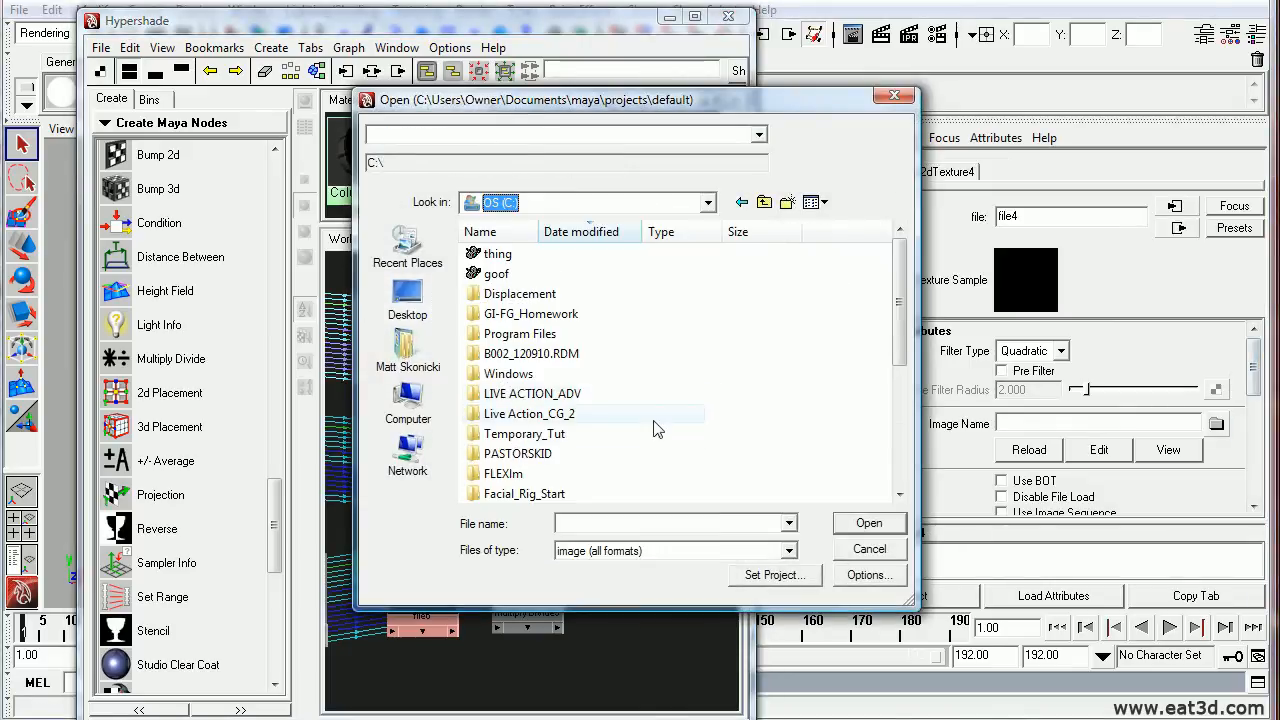
double_click(546, 296)
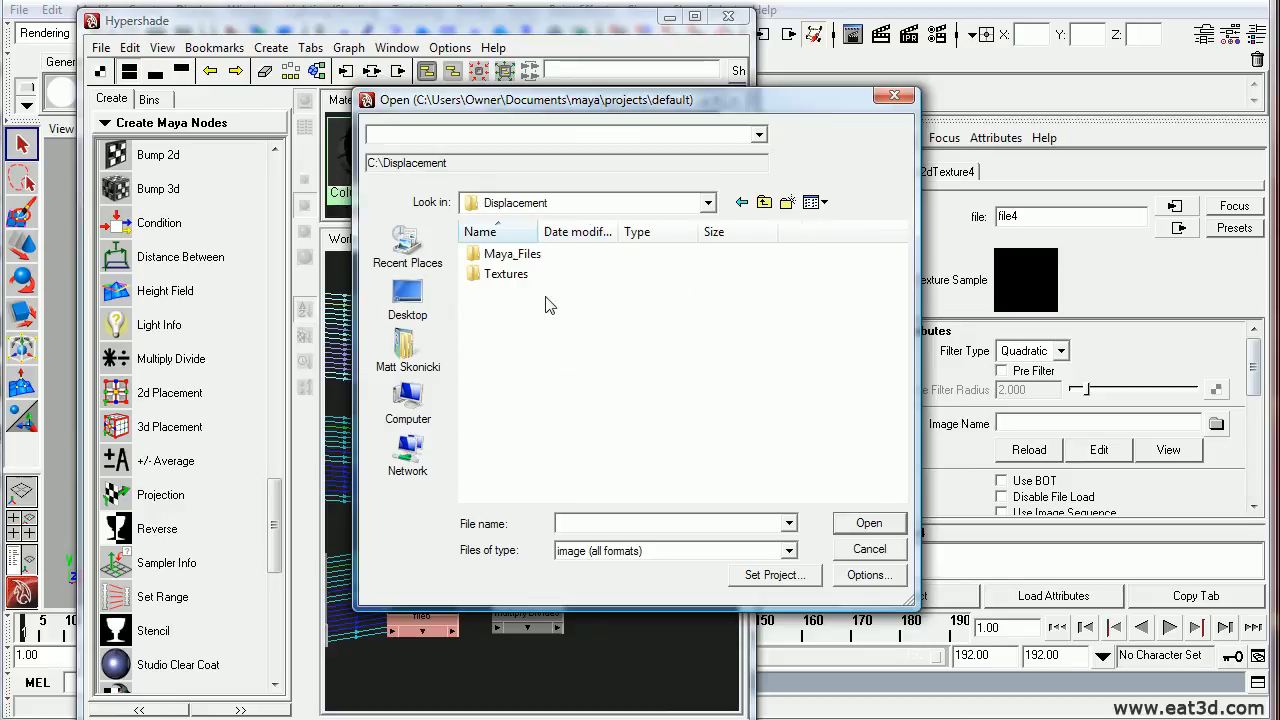
double_click(506, 274)
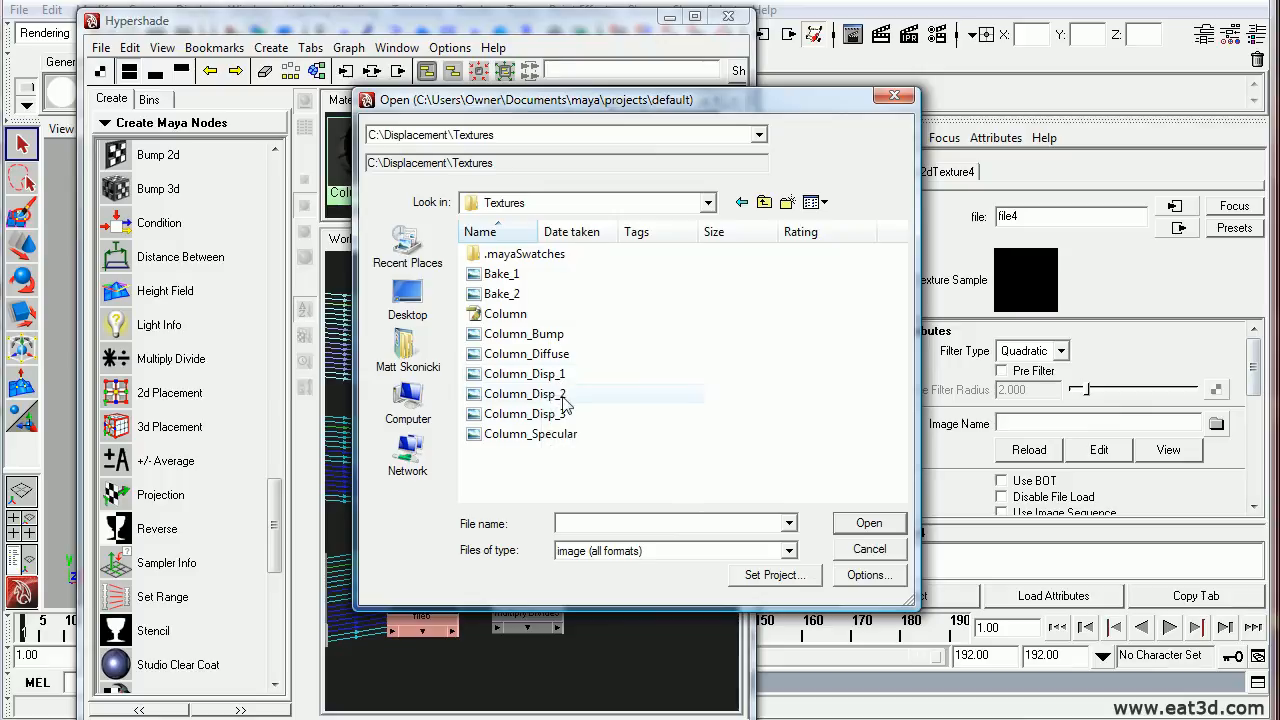
double_click(565, 400)
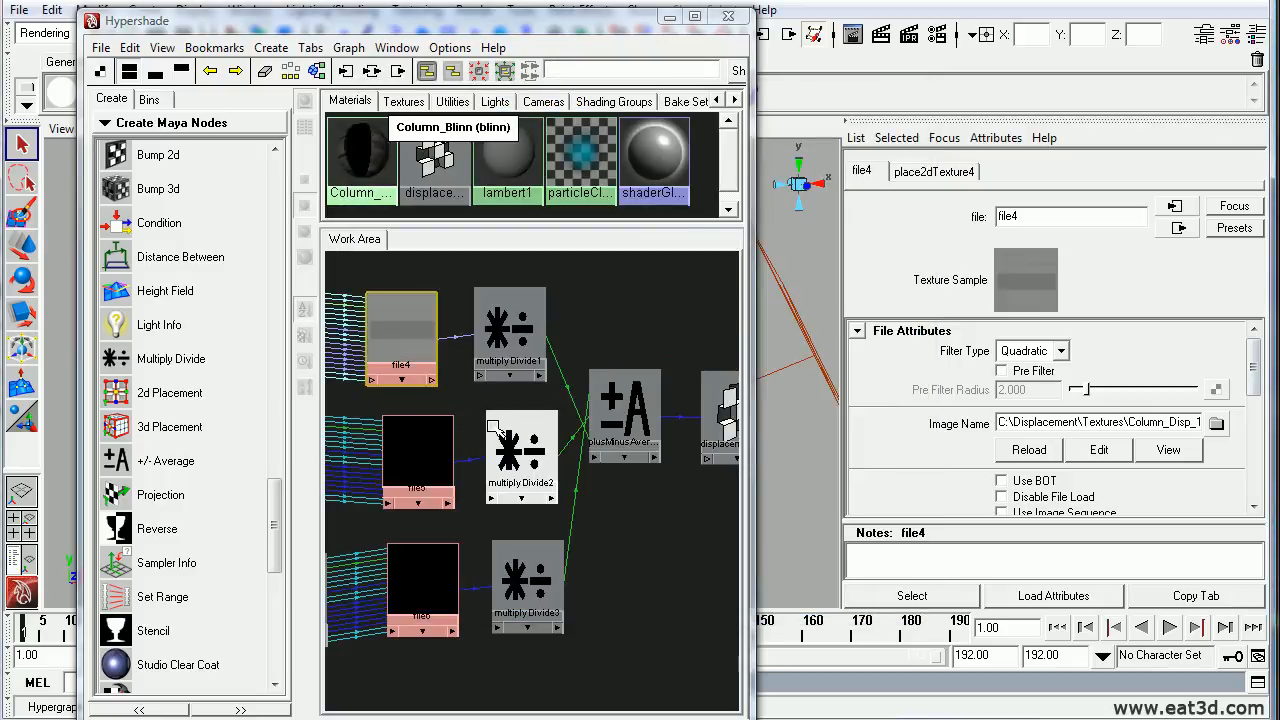
Step: Set the first Input 2 value of multiplyDivide1 to 0 with the column's banded section framed in the camera
scroll(400, 305, up, 5)
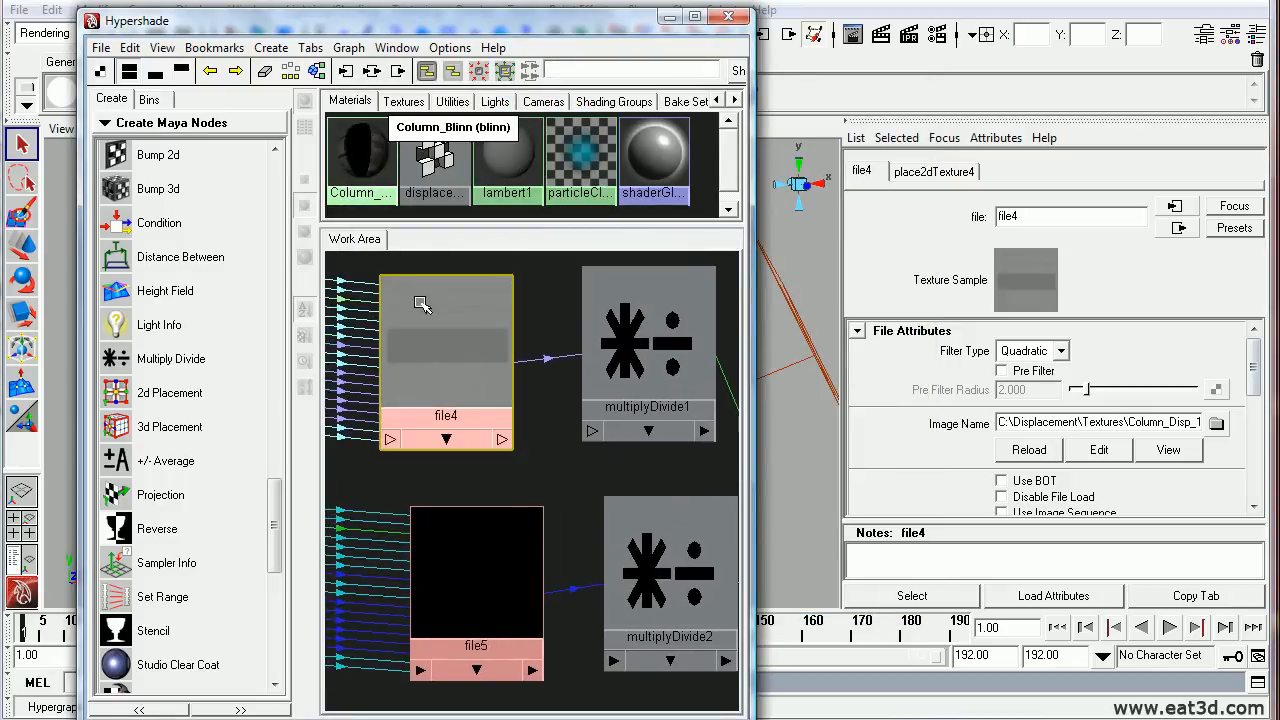
scroll(464, 355, down, 4)
scroll(486, 391, up, 4)
click(646, 363)
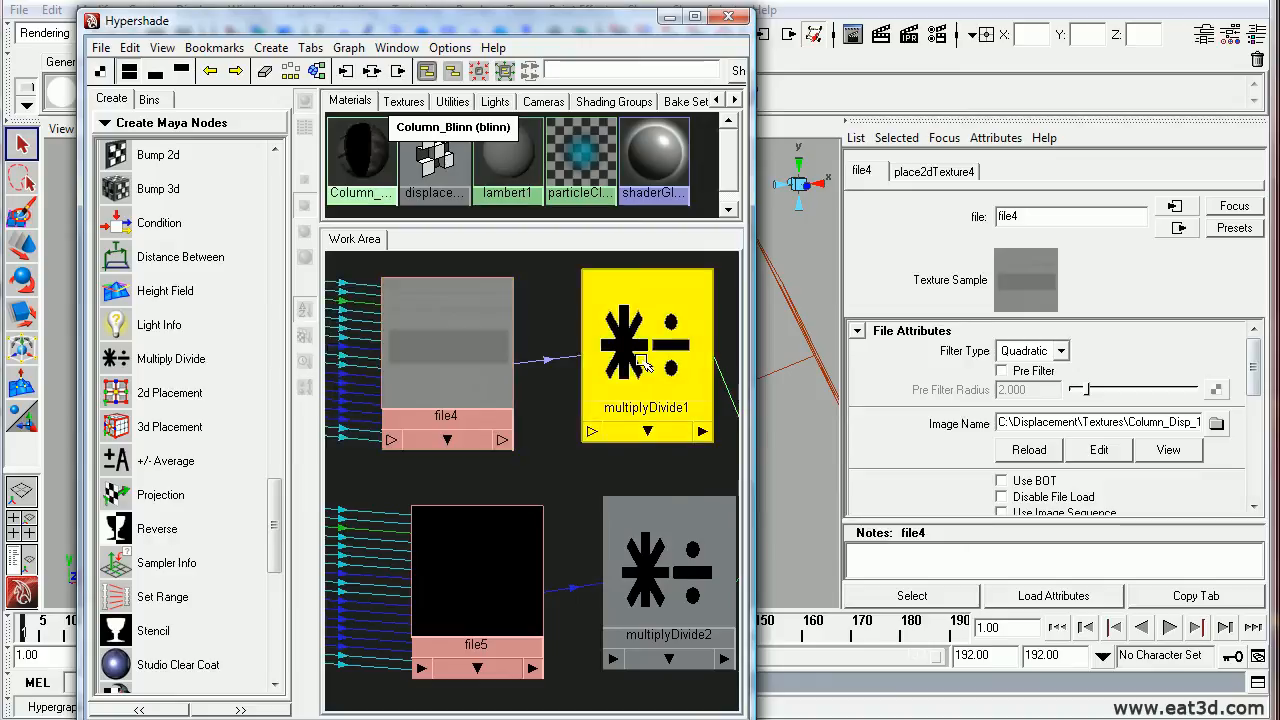
drag(506, 22, 601, 598)
scroll(558, 520, up, 8)
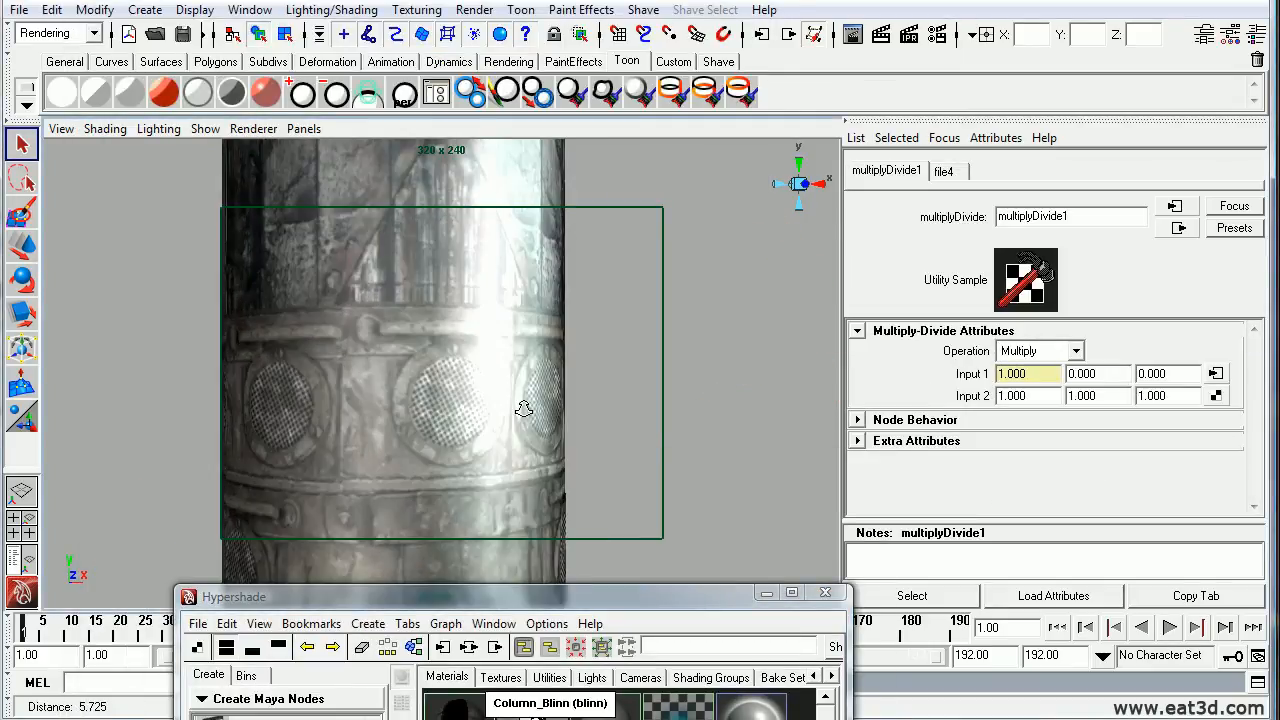
drag(532, 597, 557, 178)
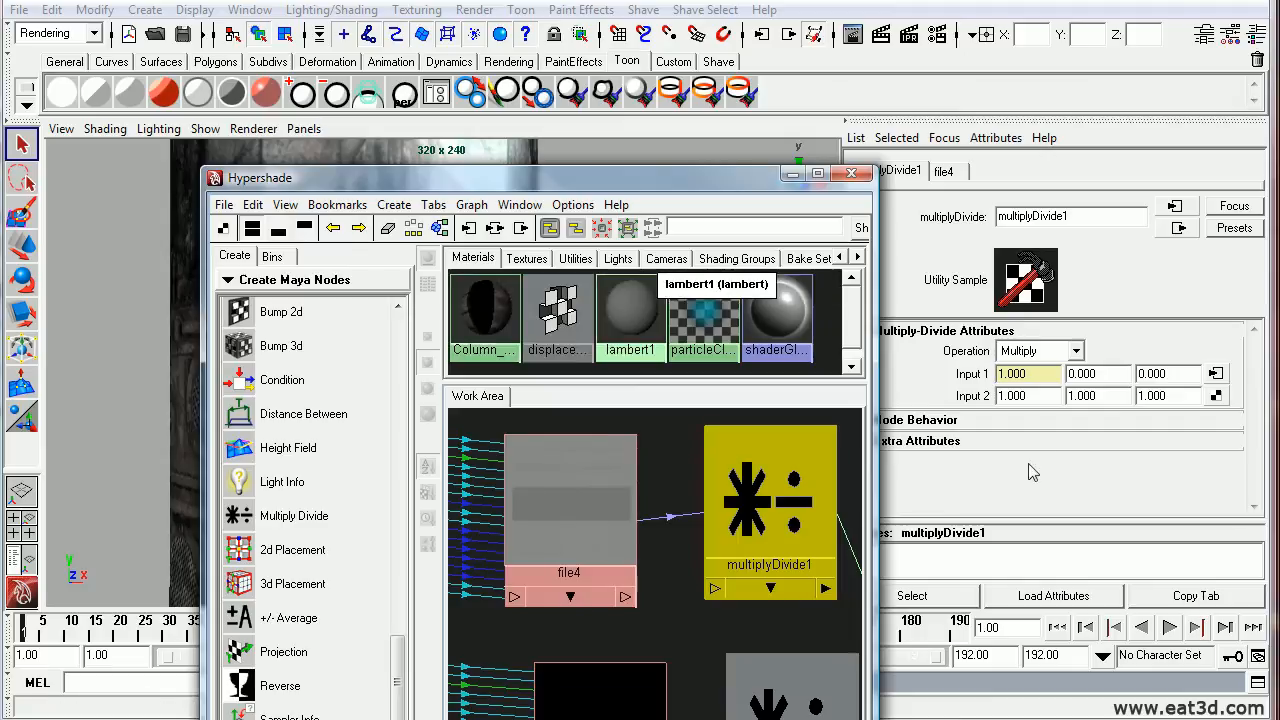
click(1028, 395)
drag(1036, 396, 921, 388)
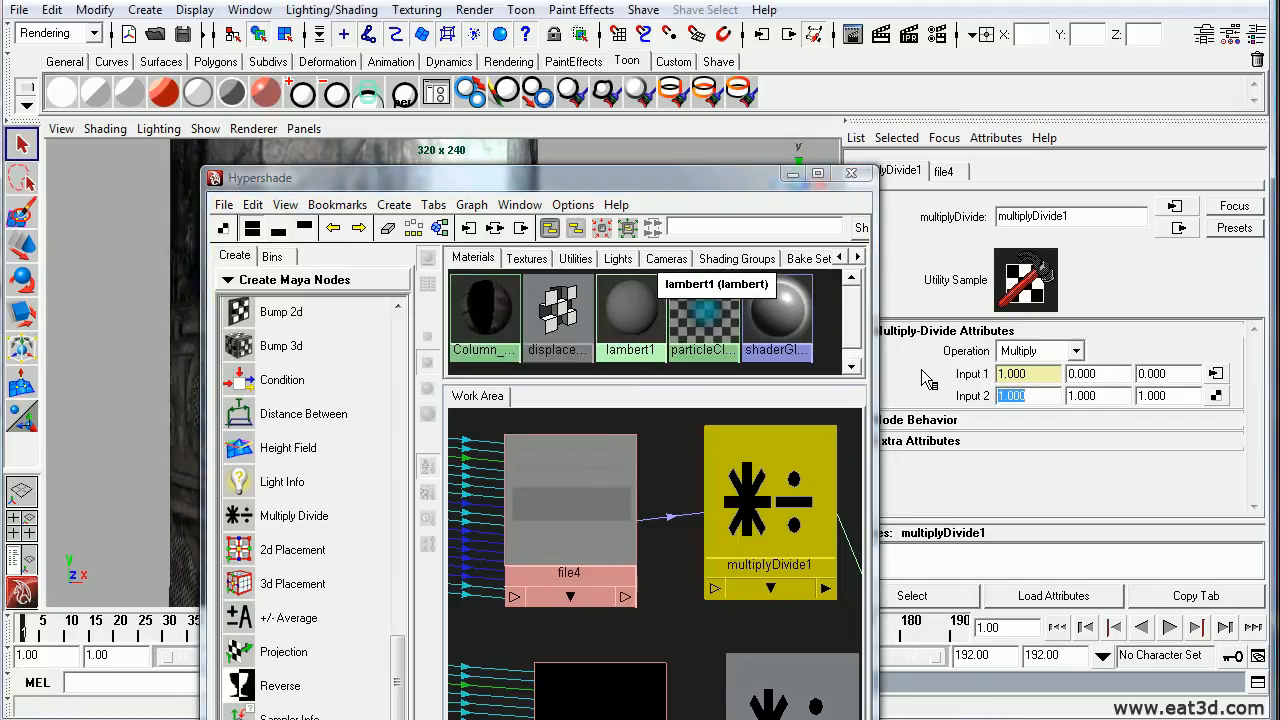
Step: Render the column with mental ray and inspect the render's alpha channel
click(881, 35)
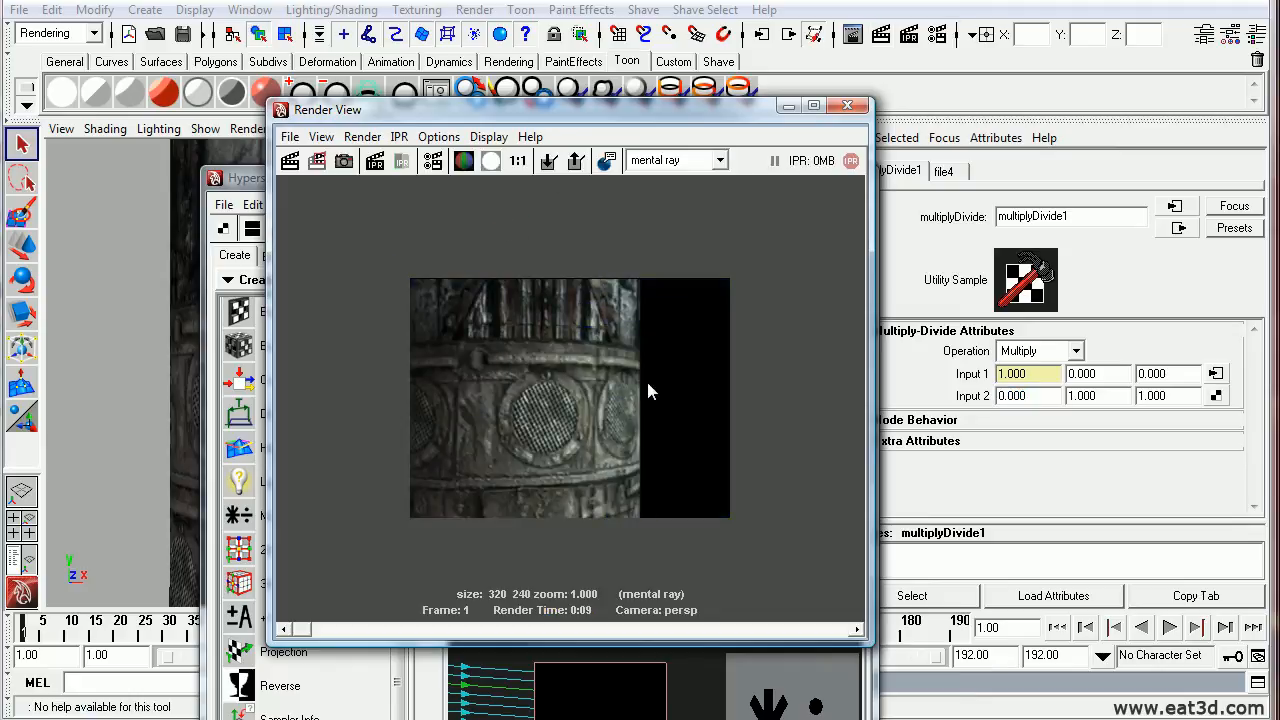
click(490, 161)
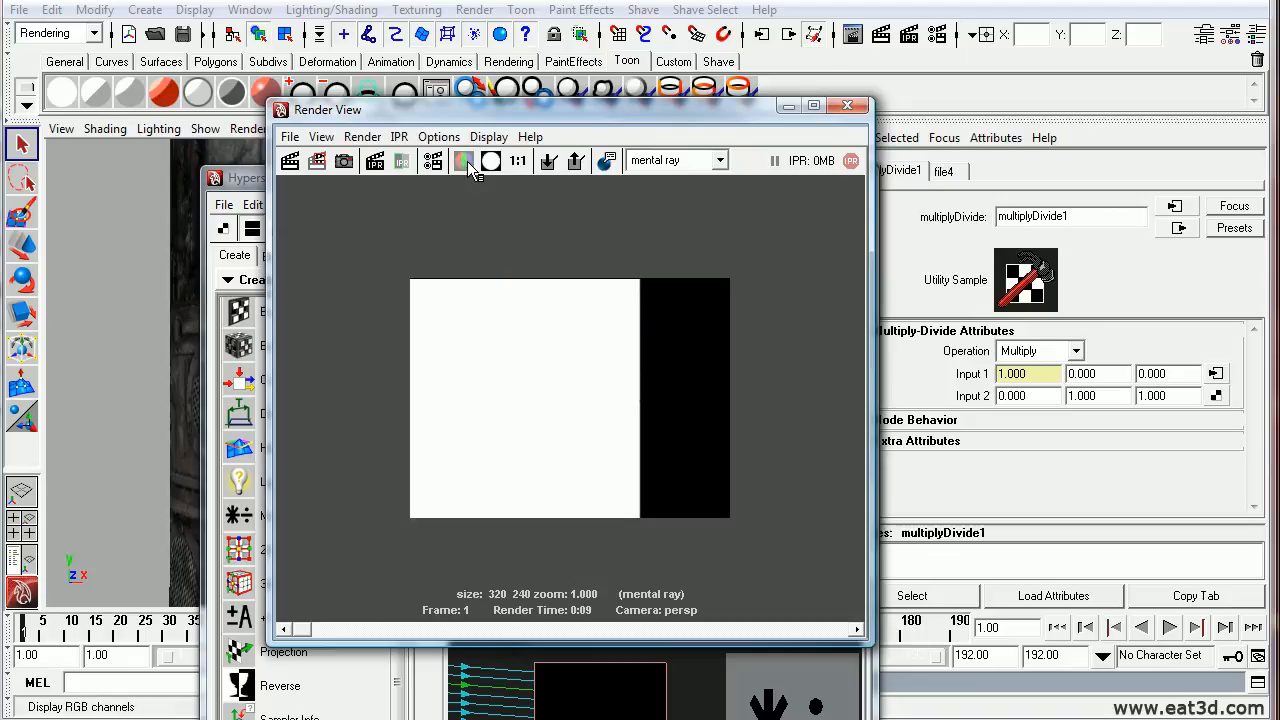
click(490, 161)
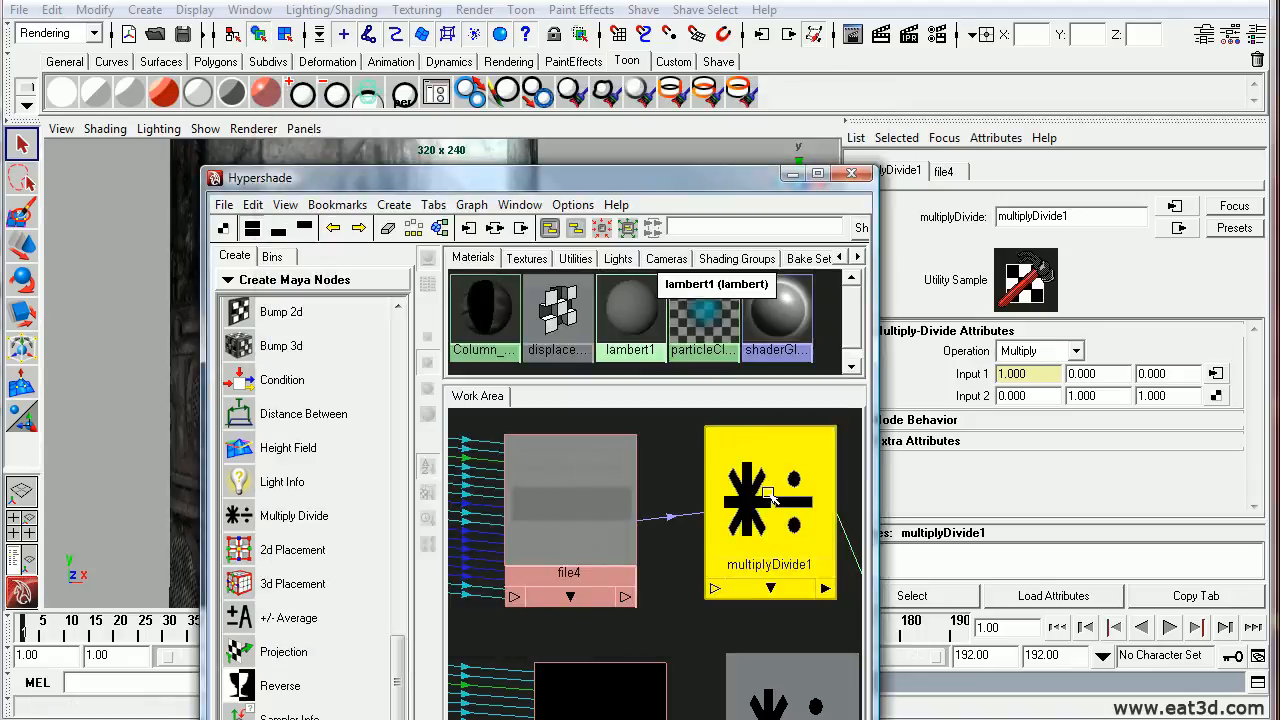
Step: Change multiplyDivide1's first Input 2 value, render a region over the column's edge and compare its alpha with the stored render
click(1030, 396)
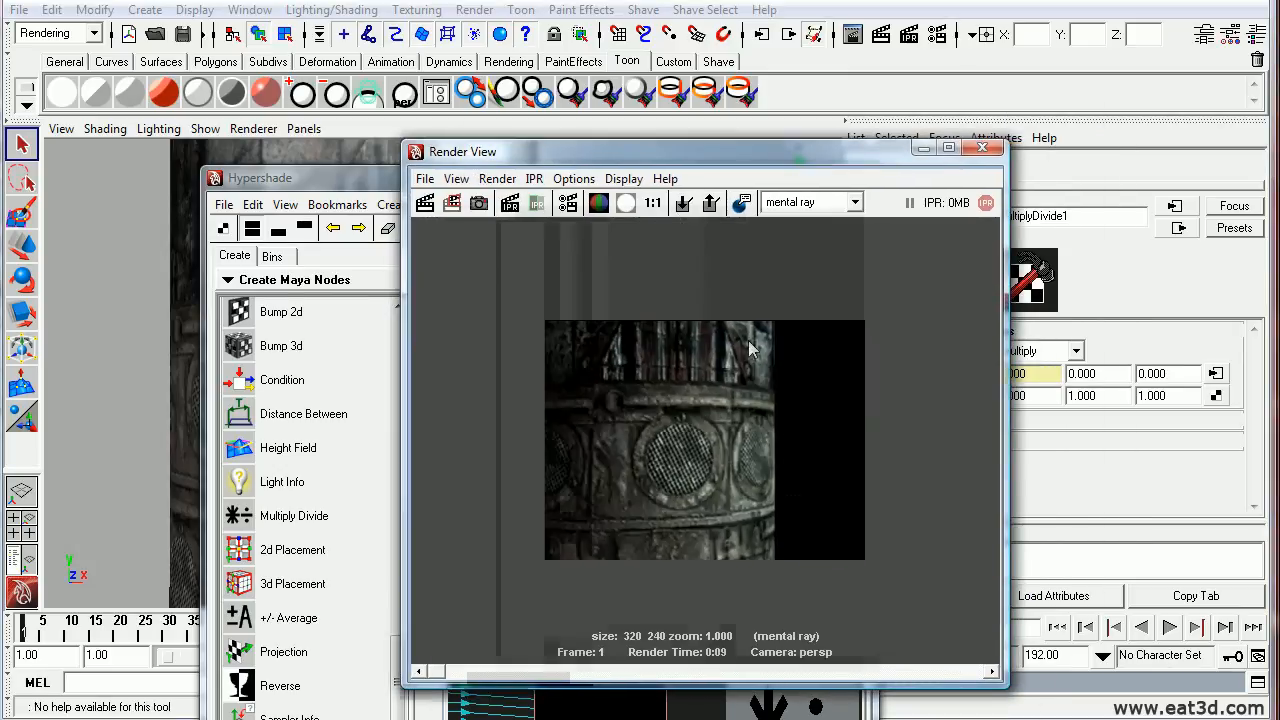
drag(730, 322, 807, 560)
click(451, 203)
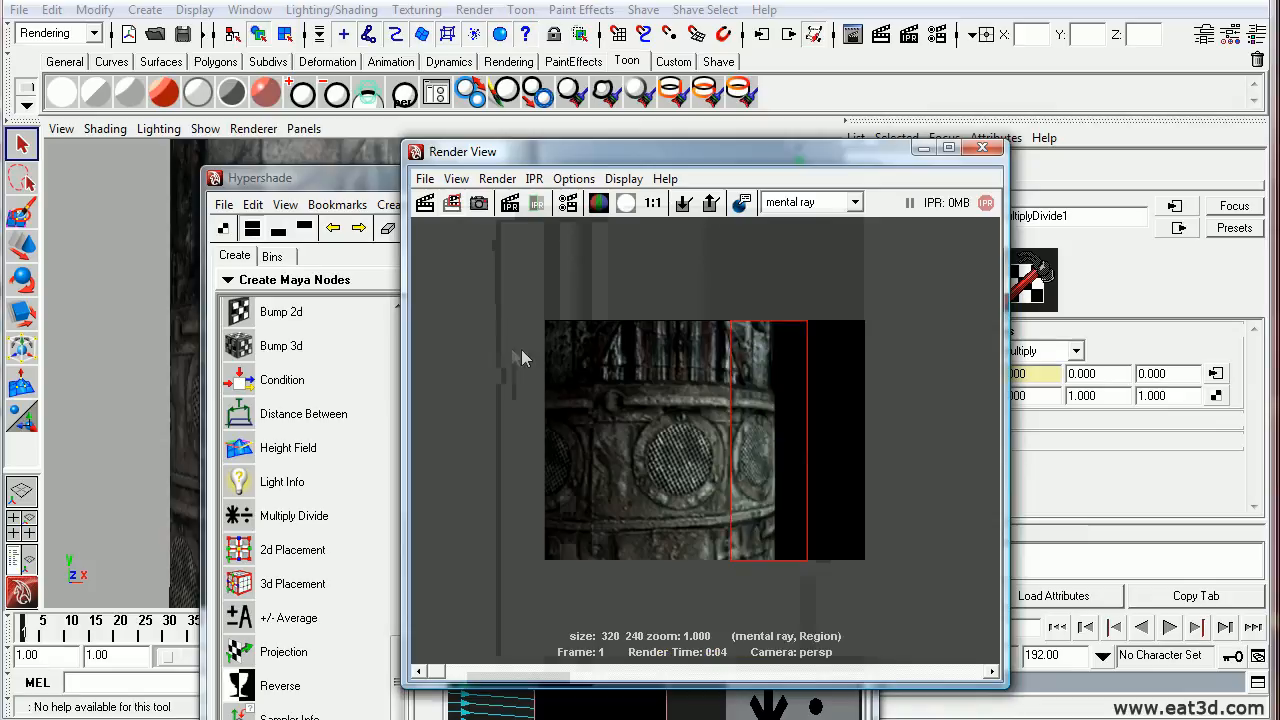
click(617, 210)
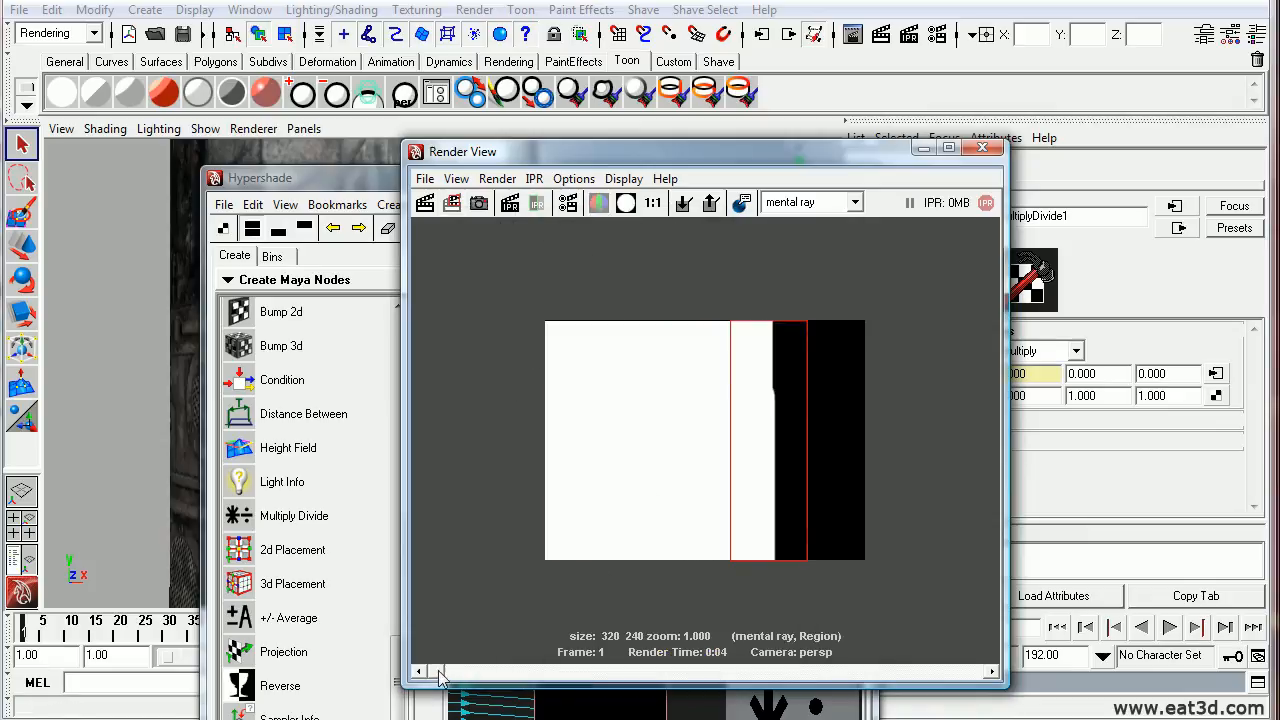
drag(486, 677, 445, 677)
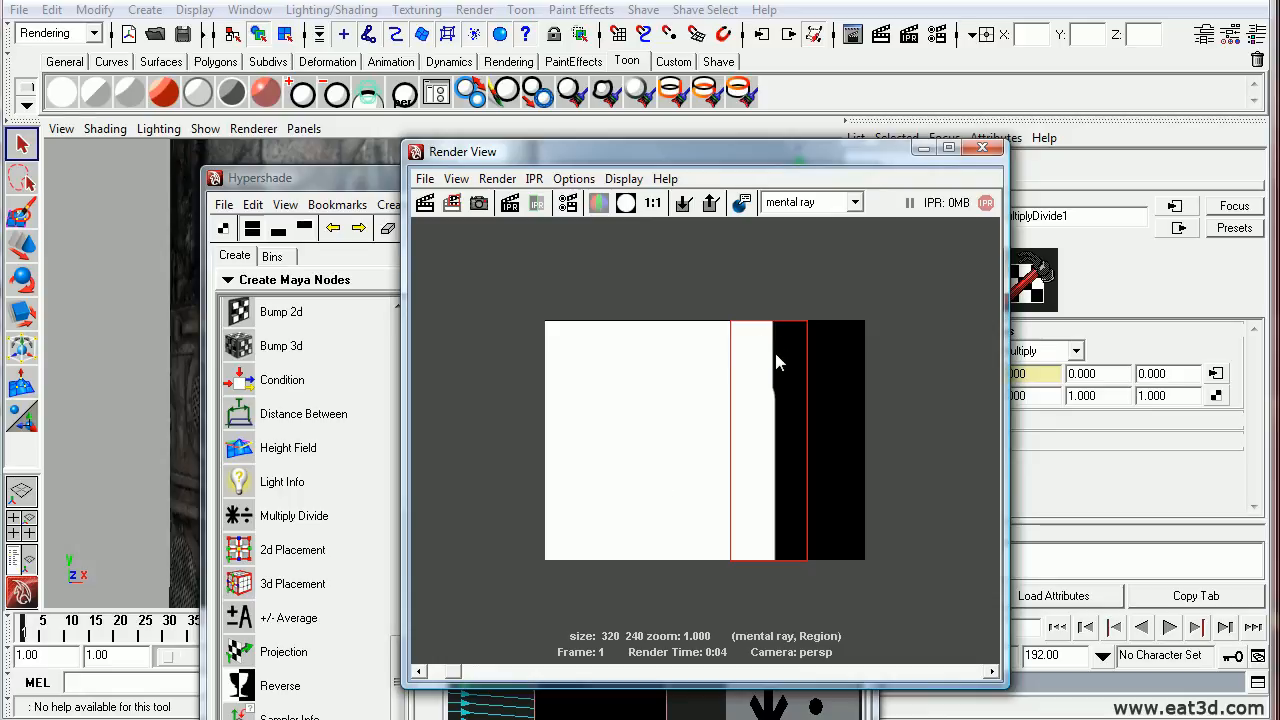
mouse_move(460, 688)
mouse_down()
mouse_move(481, 682)
mouse_move(445, 683)
mouse_up()
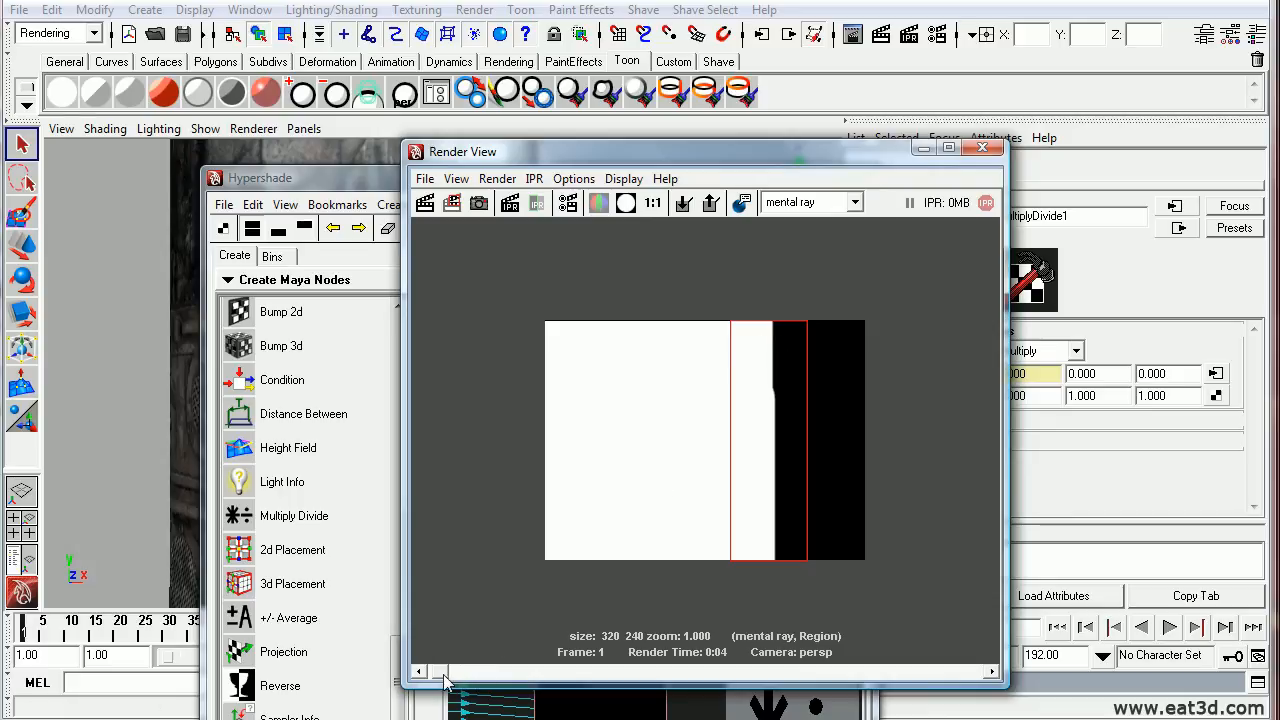
Step: Set the first Input 2 value of multiplyDivide1 to 3 and re-render the edge region, returning to the colour channels
drag(600, 151, 446, 409)
click(1012, 395)
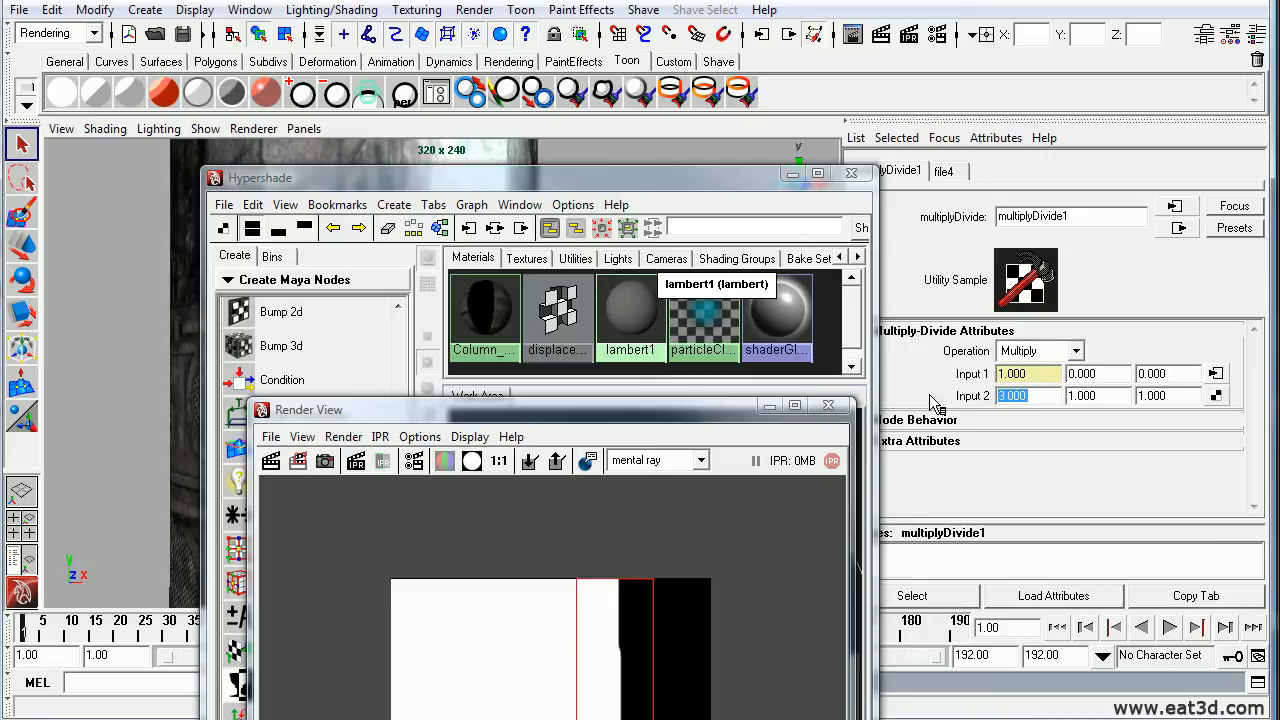
drag(500, 409, 570, 215)
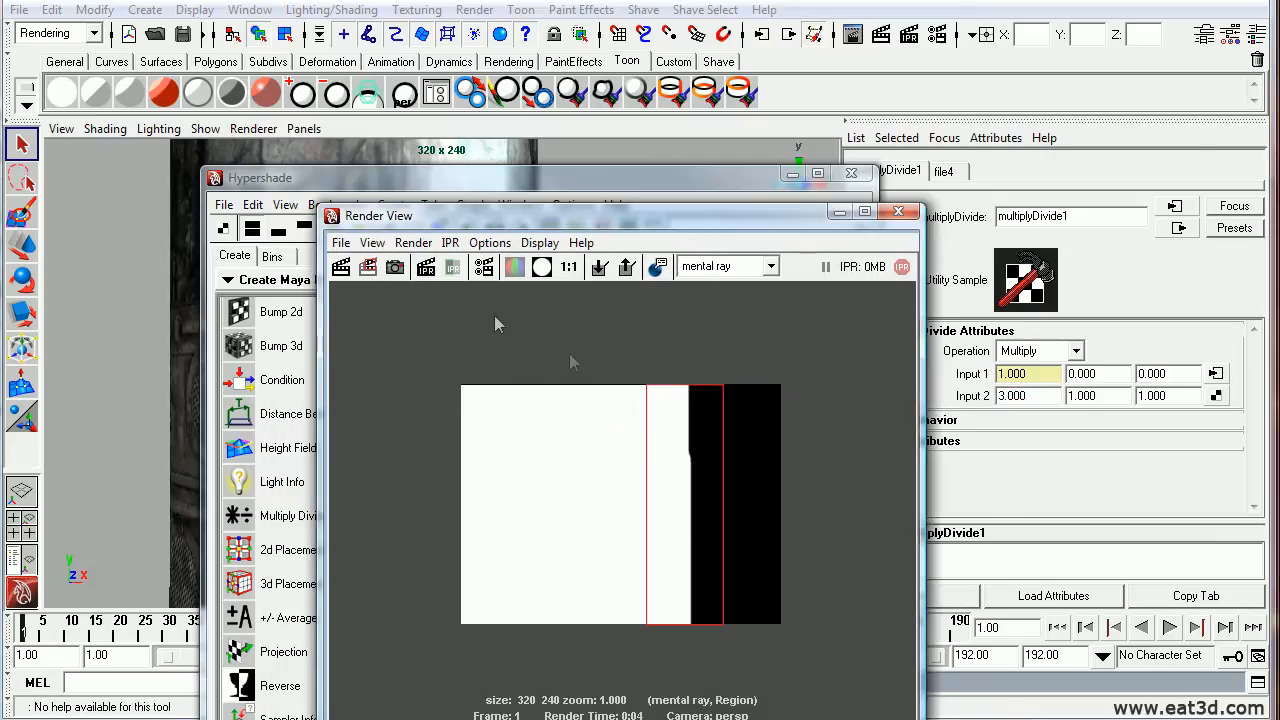
click(368, 267)
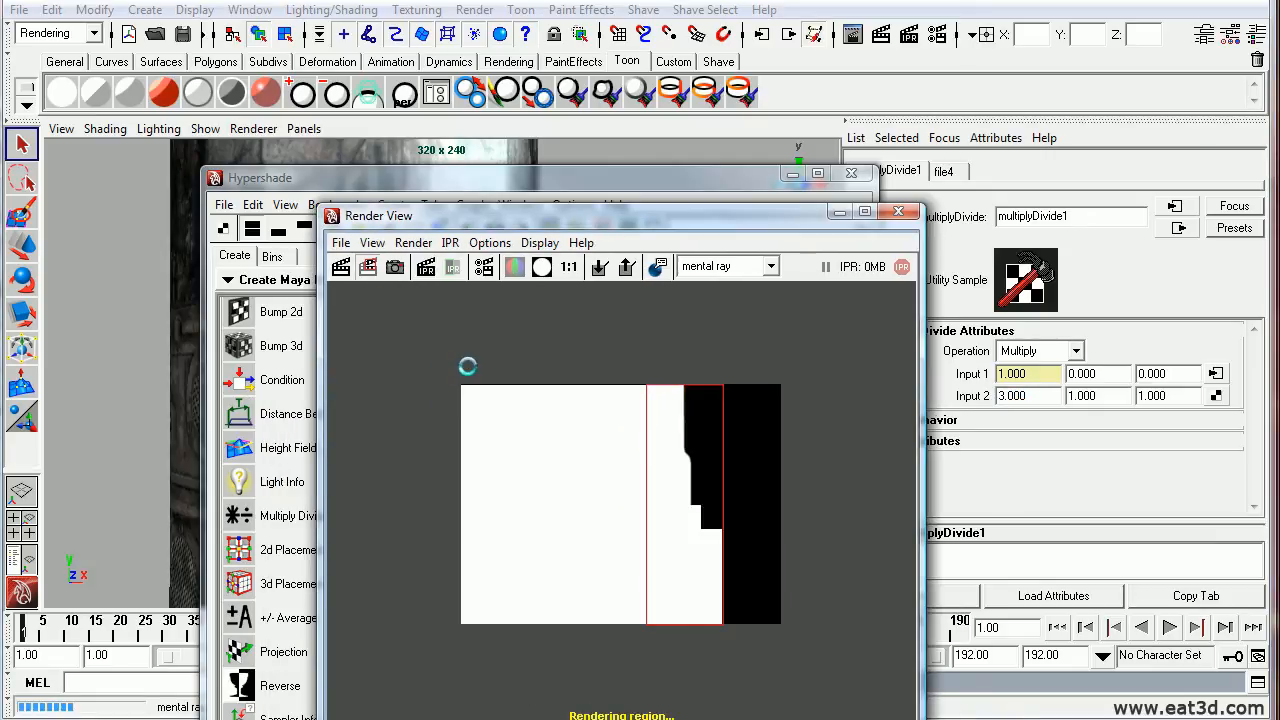
click(514, 267)
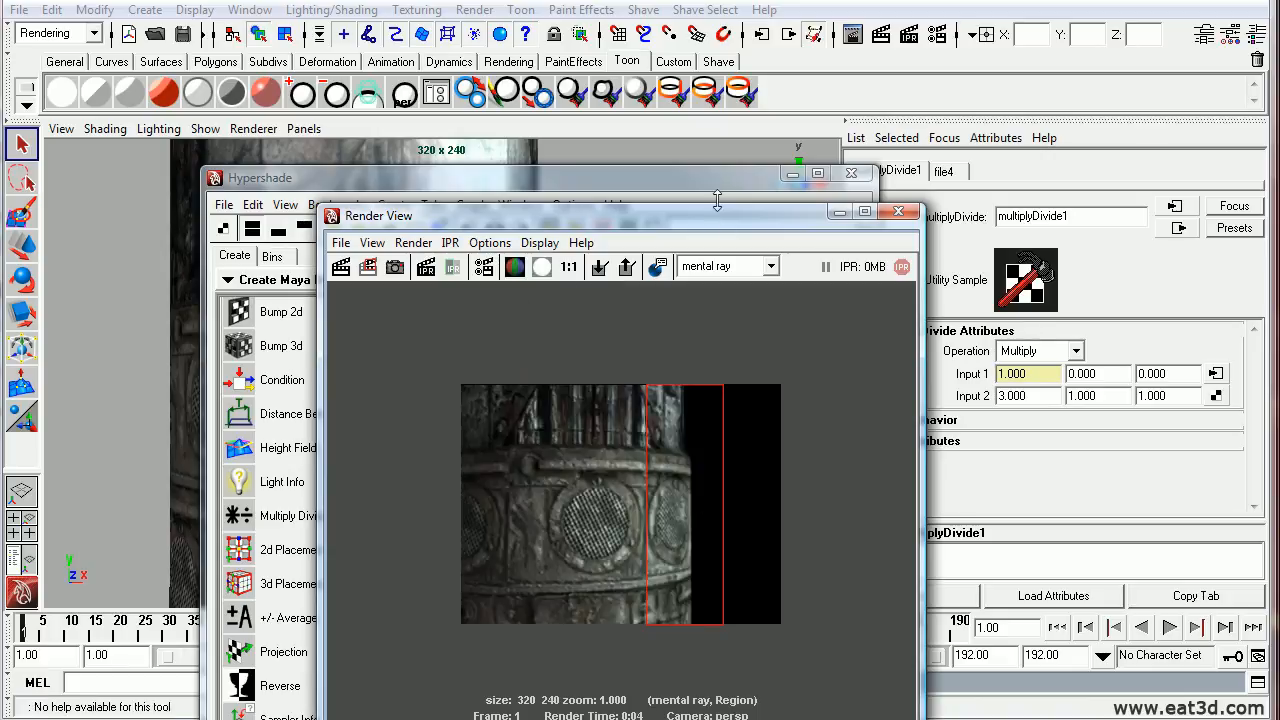
Step: Load the Column_Disp_2 image into the file5 texture node
drag(704, 212, 704, 719)
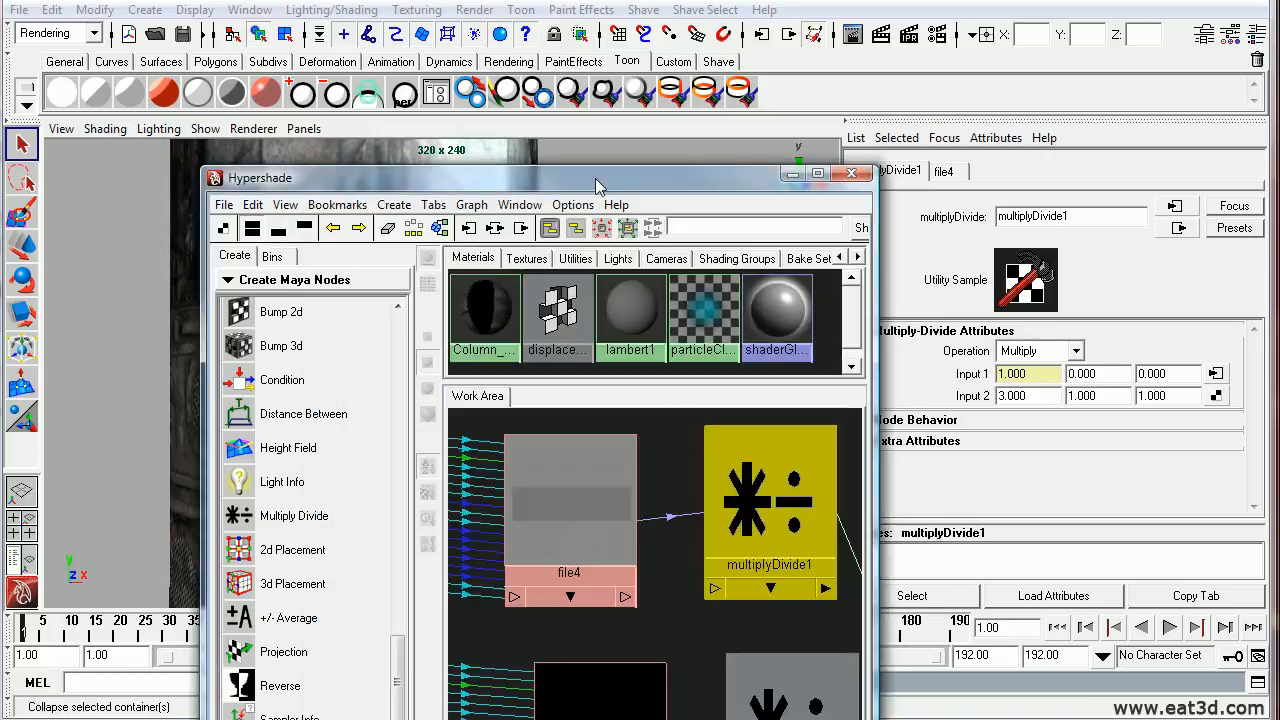
drag(450, 177, 424, 63)
click(585, 649)
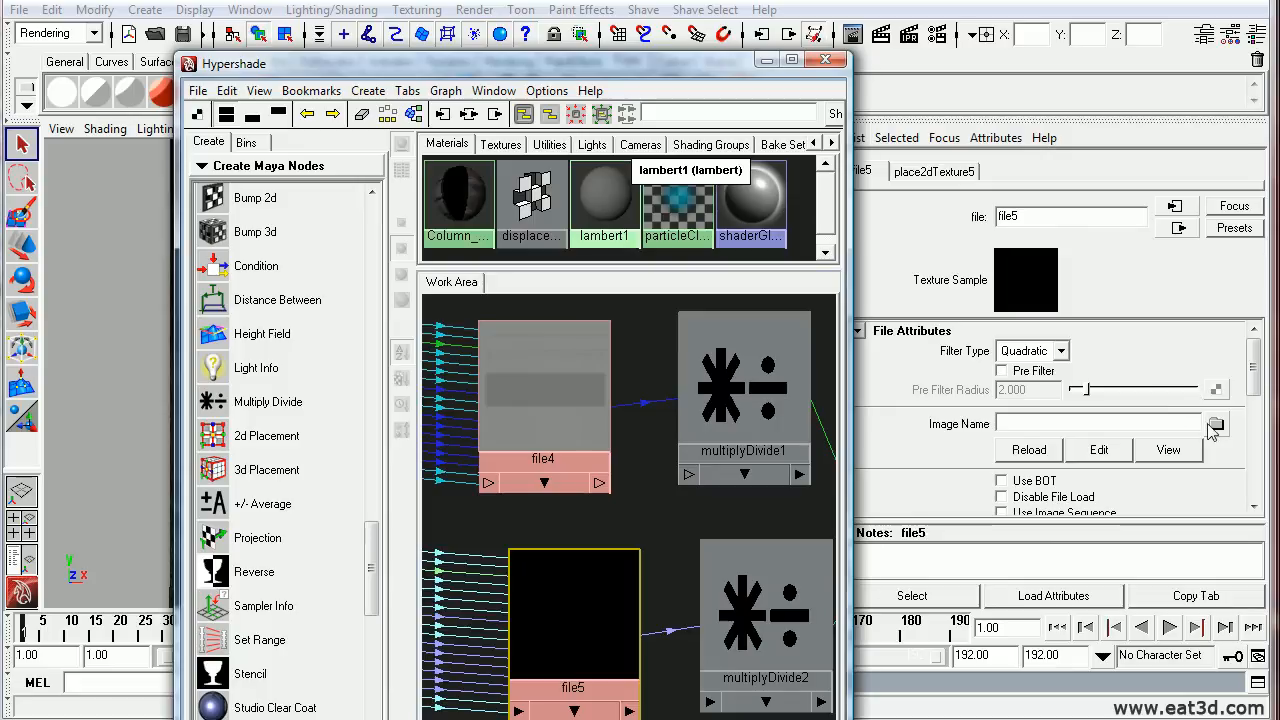
click(1216, 423)
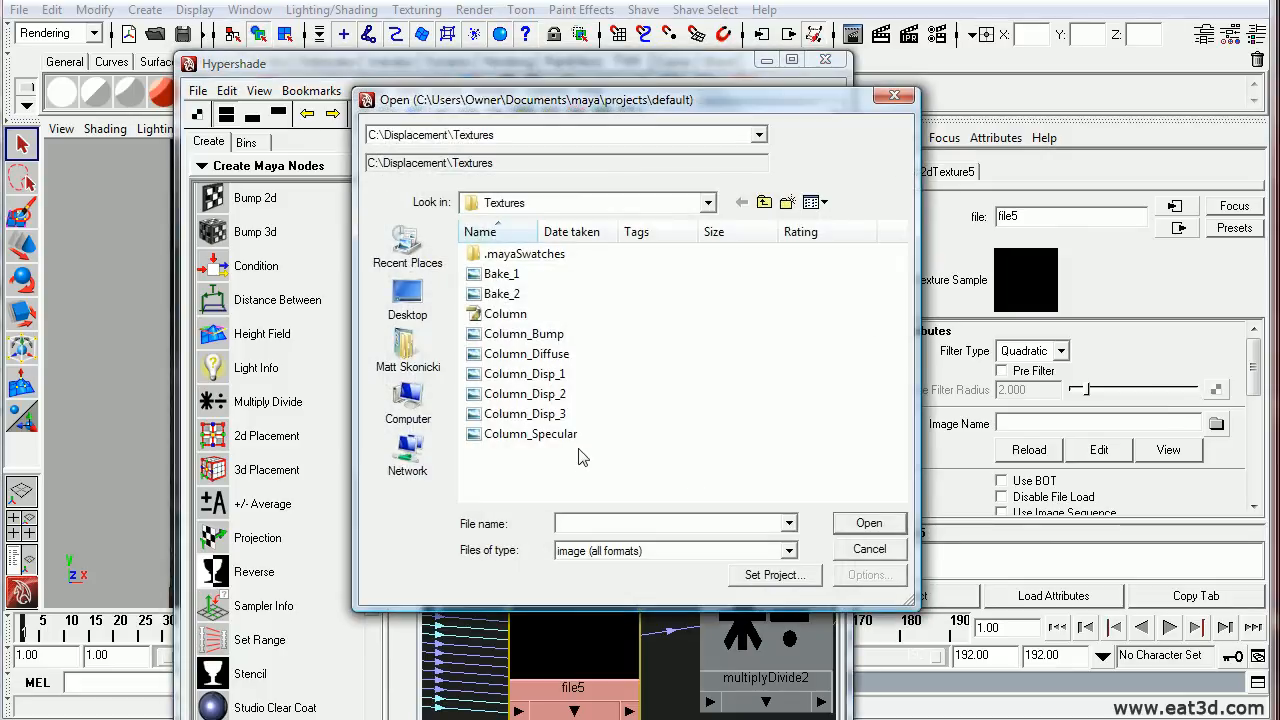
double_click(560, 393)
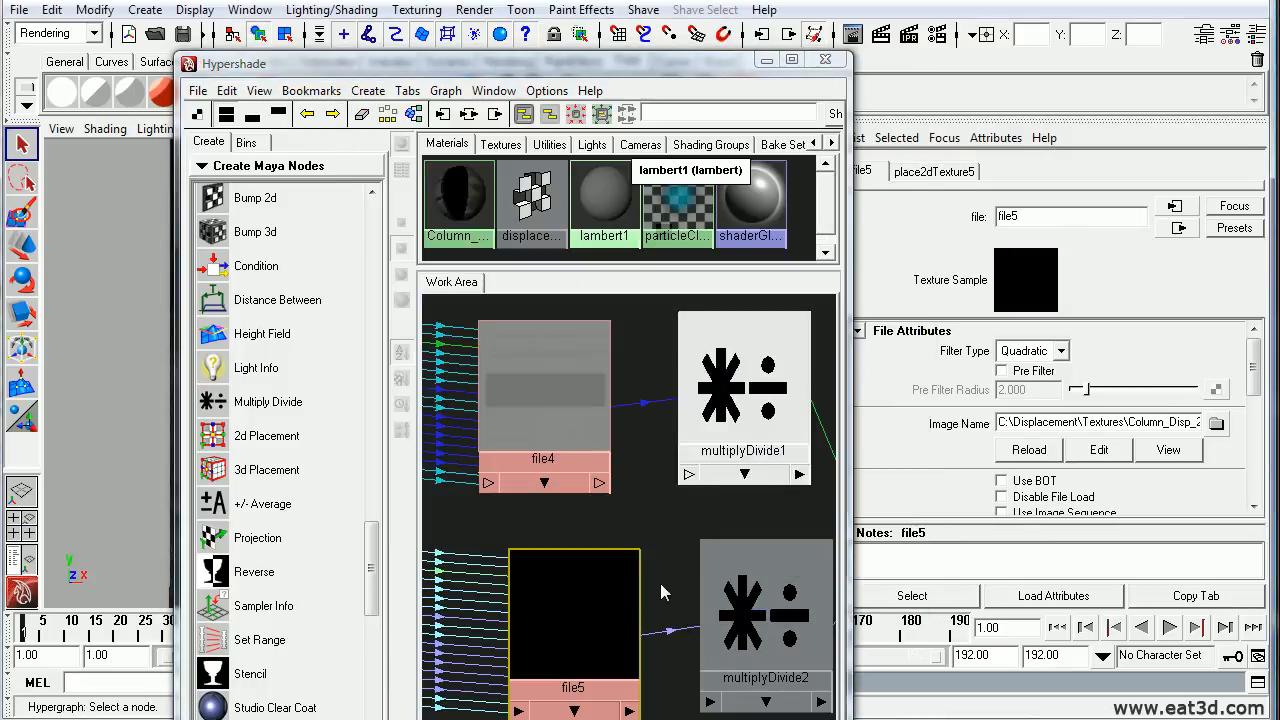
Step: Set the first Input 2 value of multiplyDivide2 to 2, clear the render region and render the full frame
click(760, 588)
click(1057, 396)
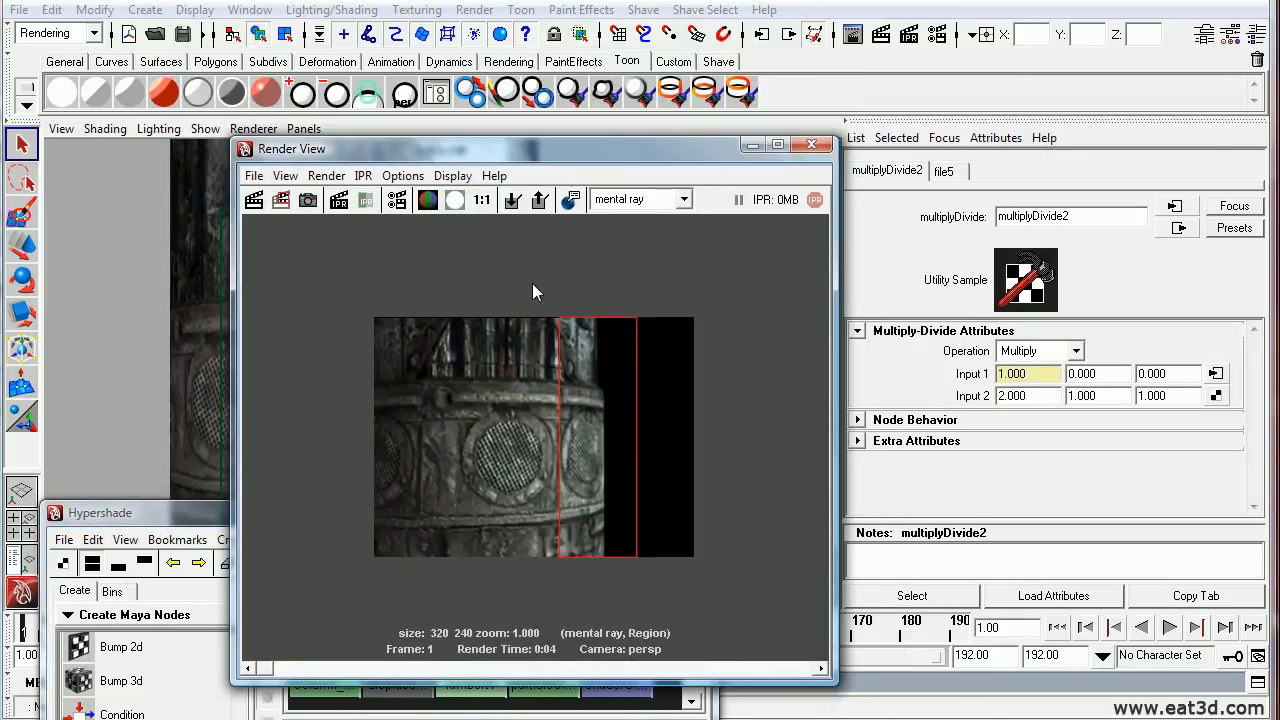
click(533, 290)
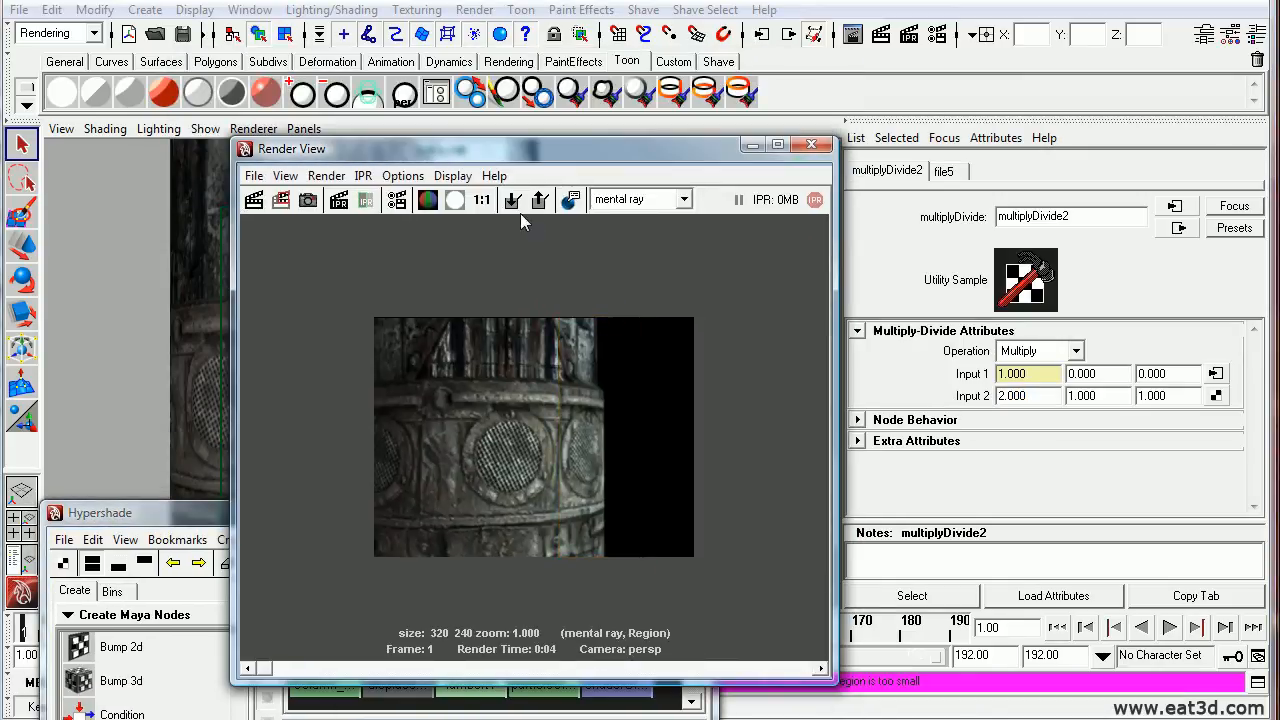
click(254, 200)
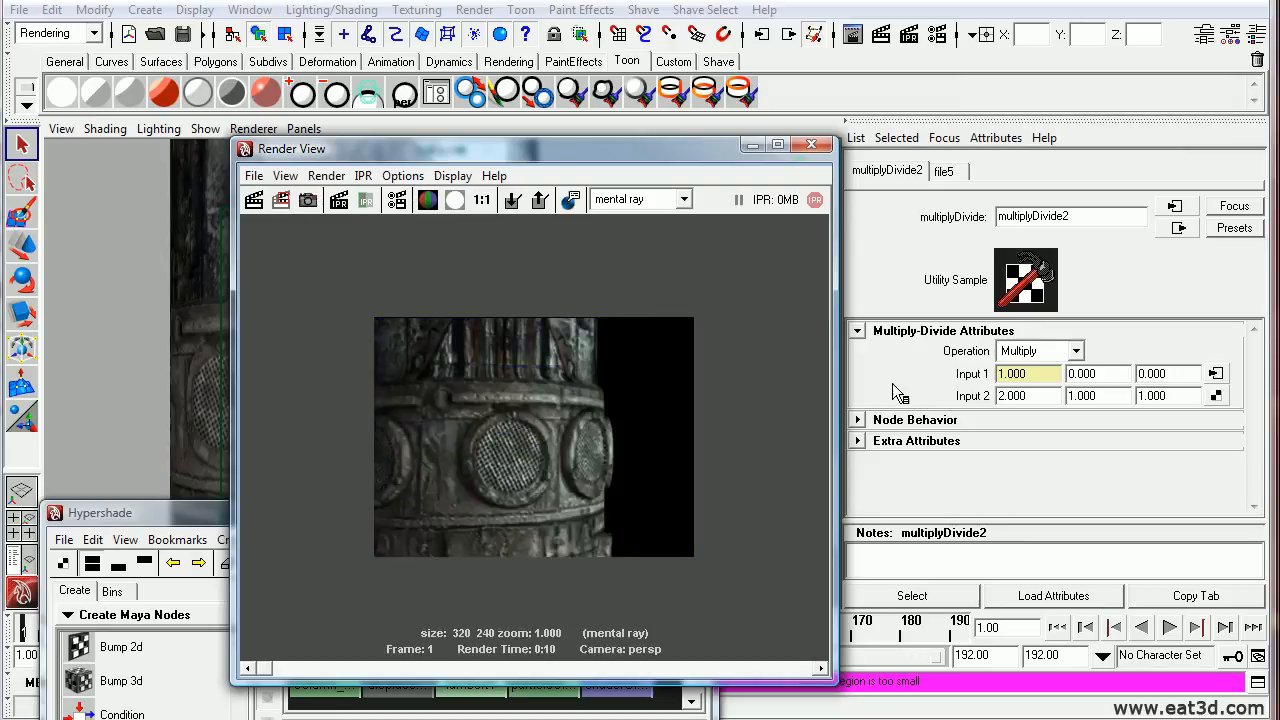
Step: Set the first Input 2 value of multiplyDivide2 to 3, render the full frame again and check its alpha channel
double_click(1012, 396)
text(3)
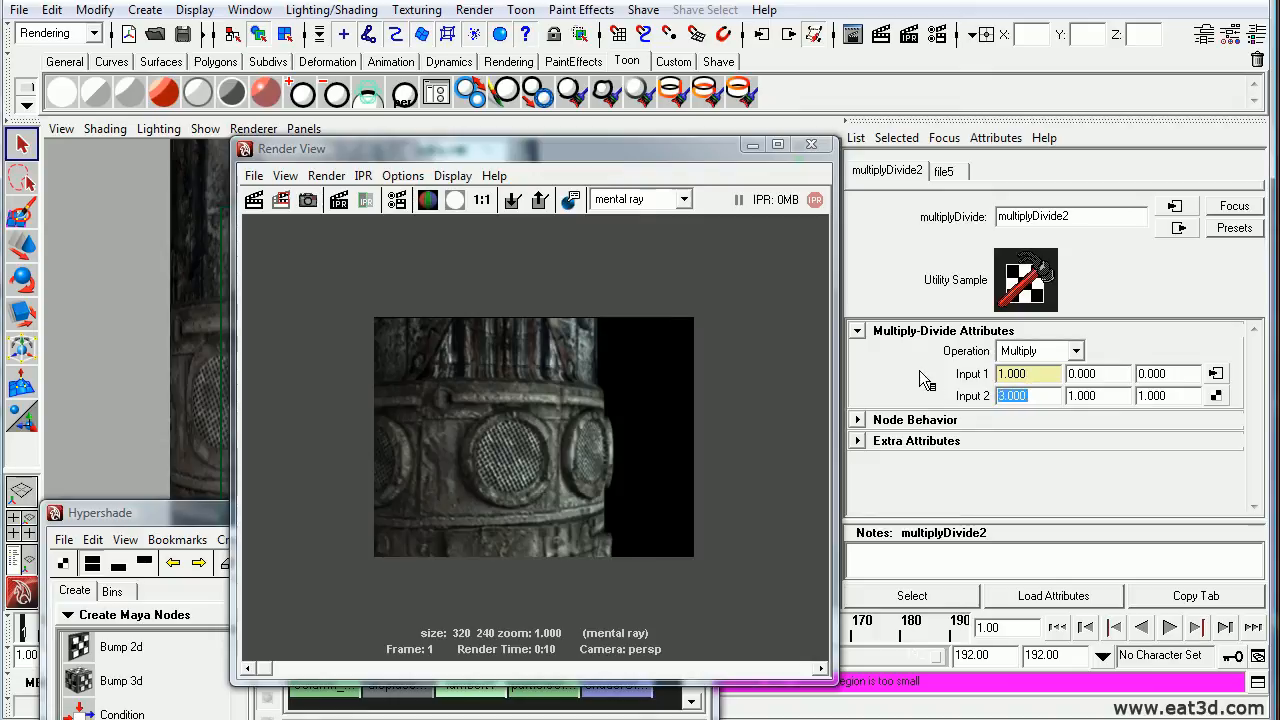
click(254, 201)
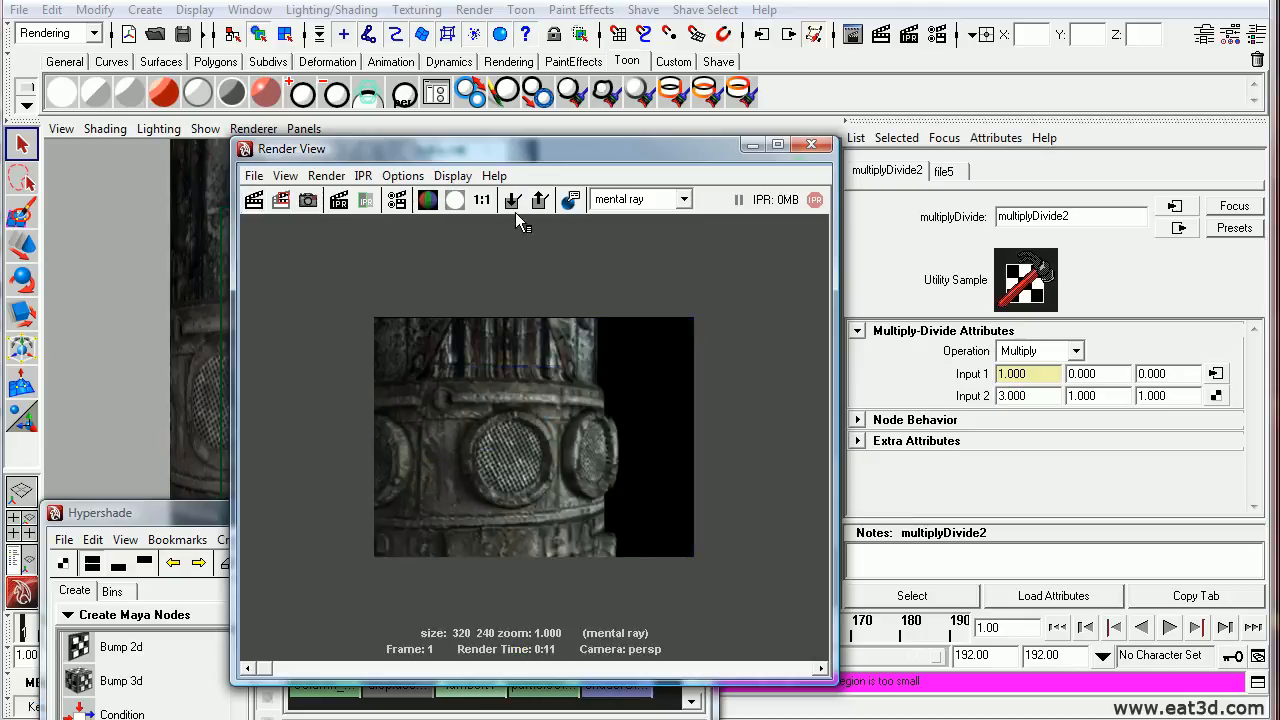
click(455, 202)
click(429, 201)
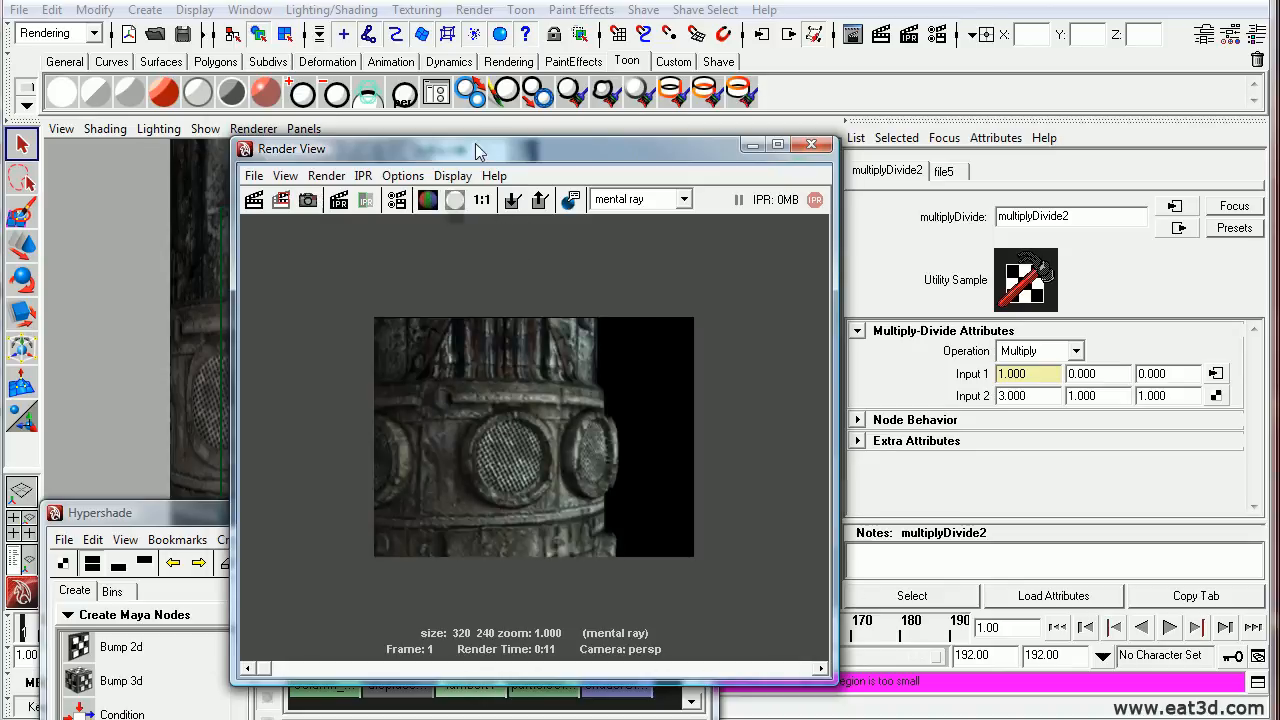
Step: Load the Column_Disp_3 image into the file6 texture node in the Hypershade
mouse_move(477, 150)
mouse_down()
mouse_move(459, 125)
mouse_move(483, 134)
mouse_up()
click(816, 130)
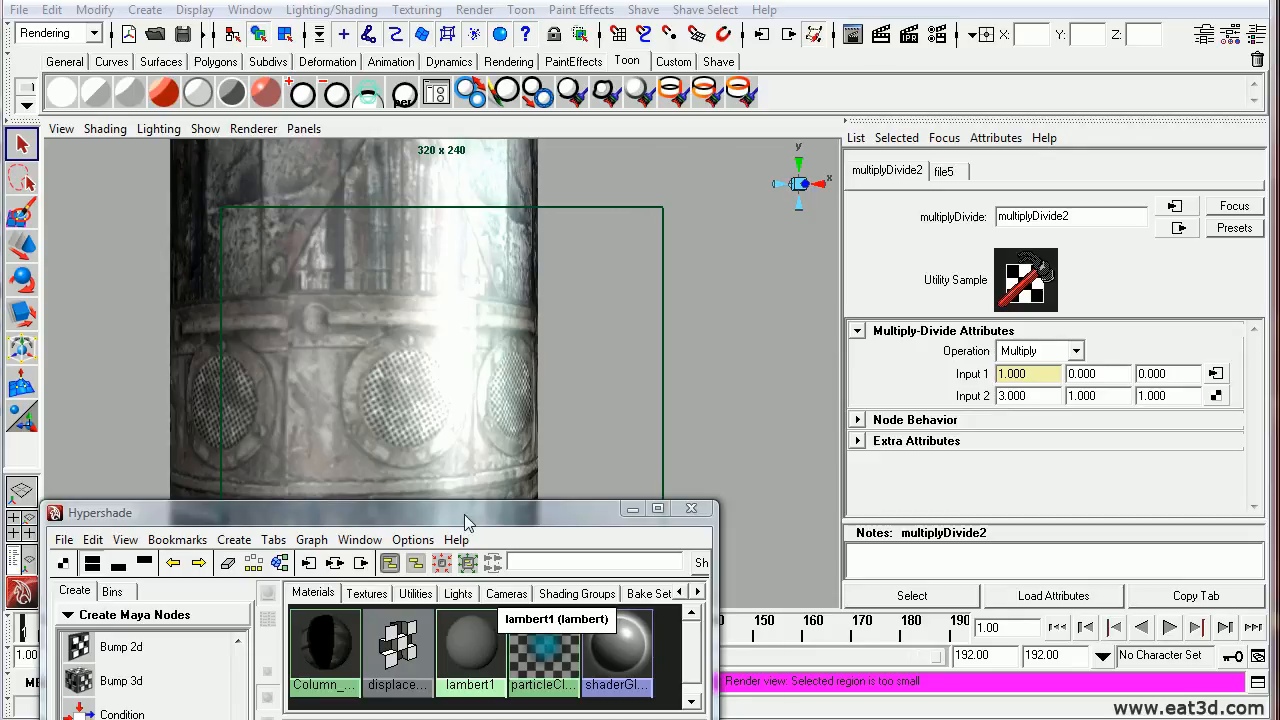
drag(464, 514, 552, 38)
scroll(547, 562, down, 2)
scroll(547, 562, up, 3)
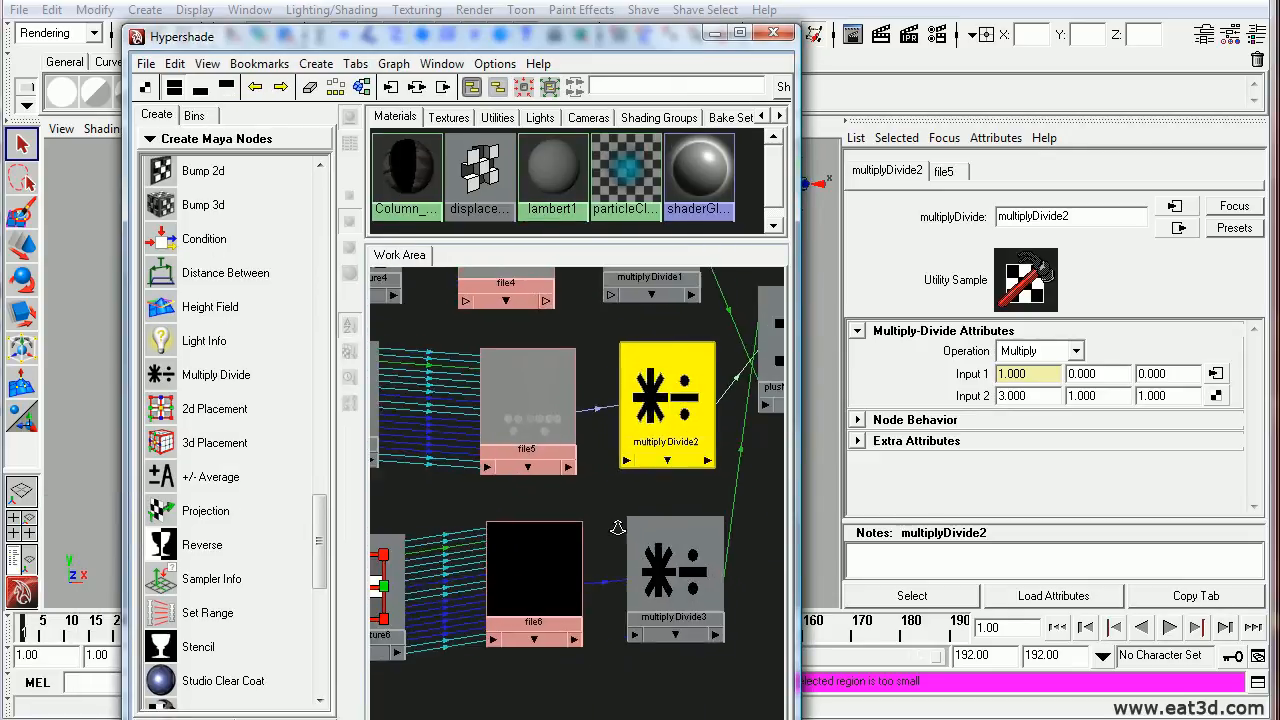
click(537, 600)
click(1218, 430)
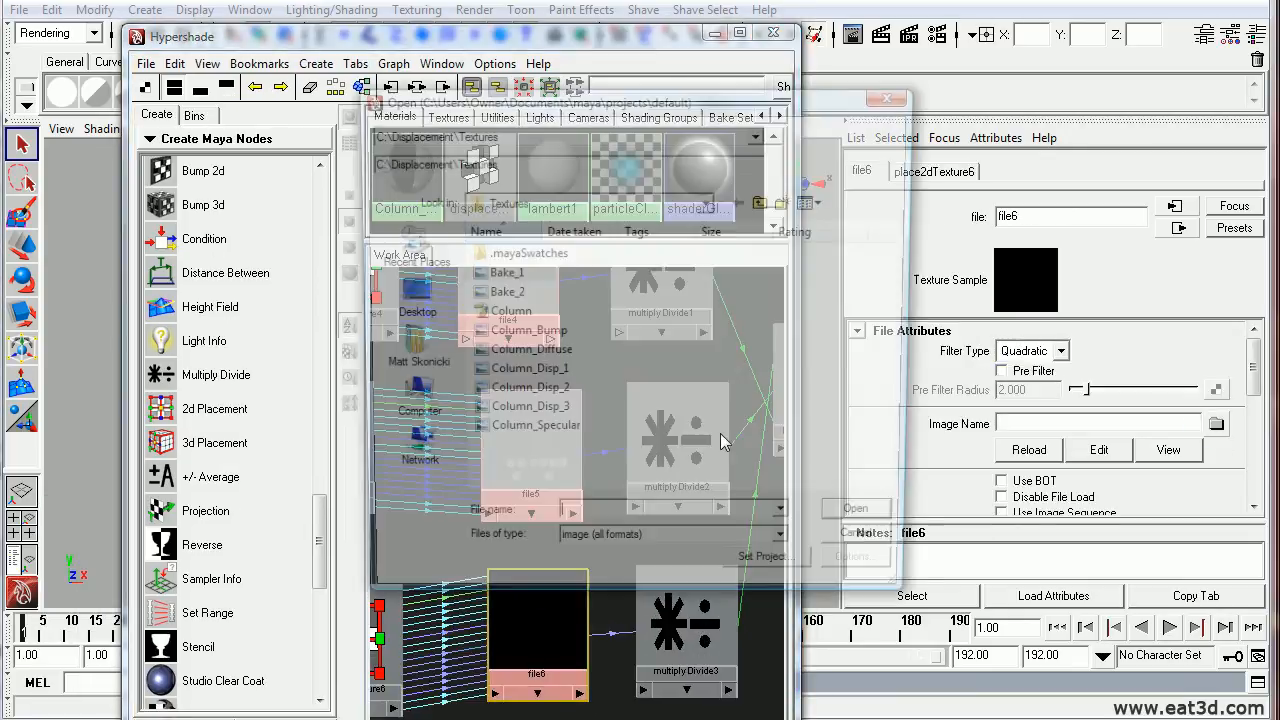
double_click(545, 415)
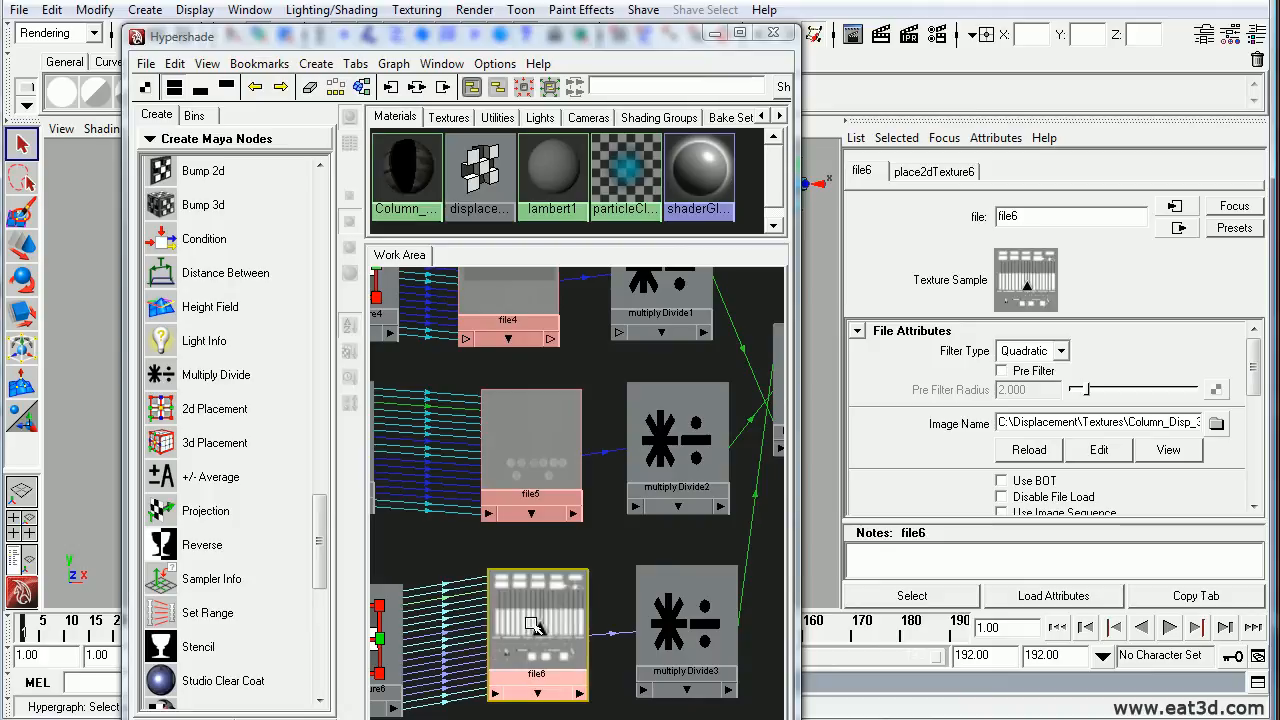
Step: Set the first Input 2 value of multiplyDivide3 to 1 and re-render the full frame with mental ray
alt+middle_drag(547, 447, 543, 502)
alt+middle_drag(574, 706, 557, 619)
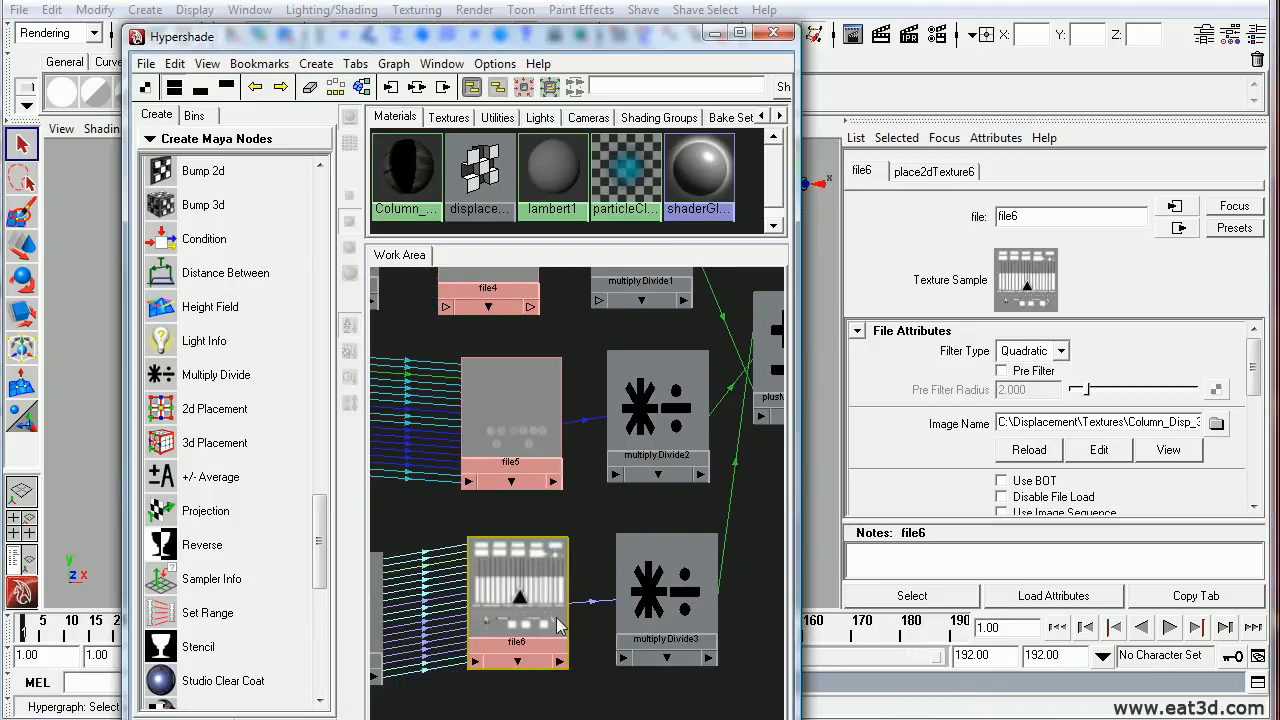
click(655, 600)
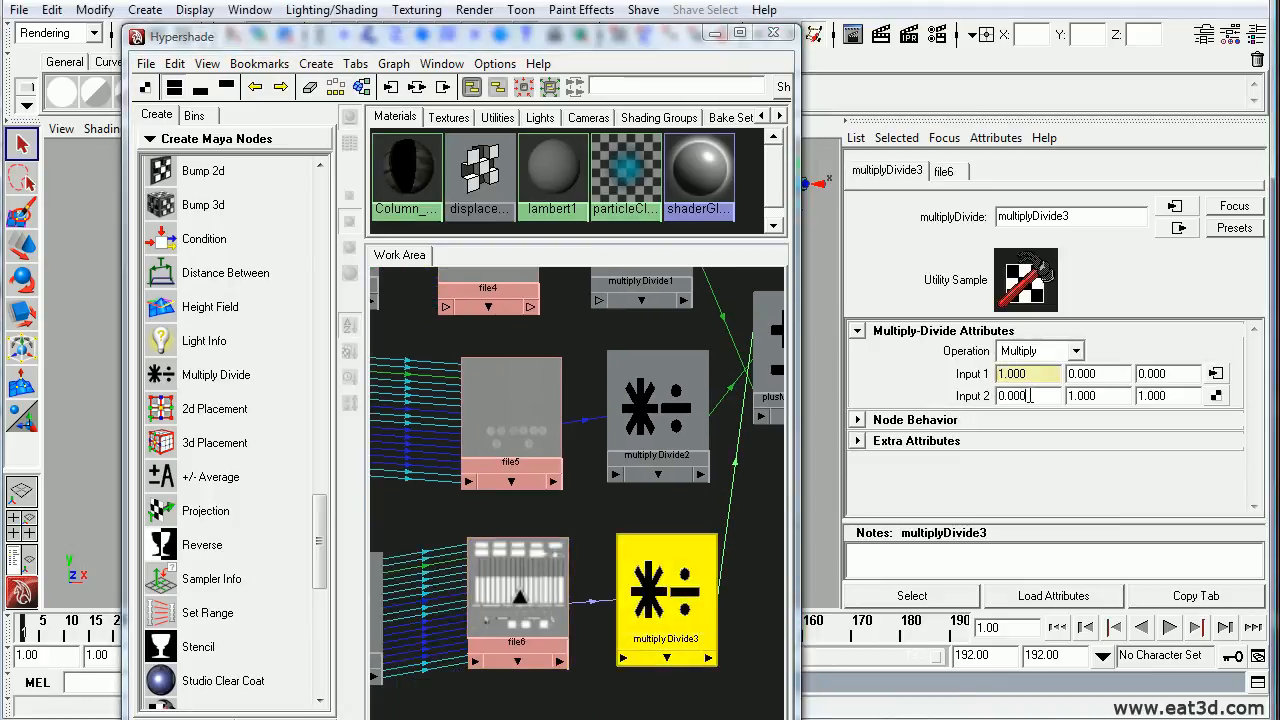
text(1)
key(Return)
alt+middle_drag(671, 557, 633, 592)
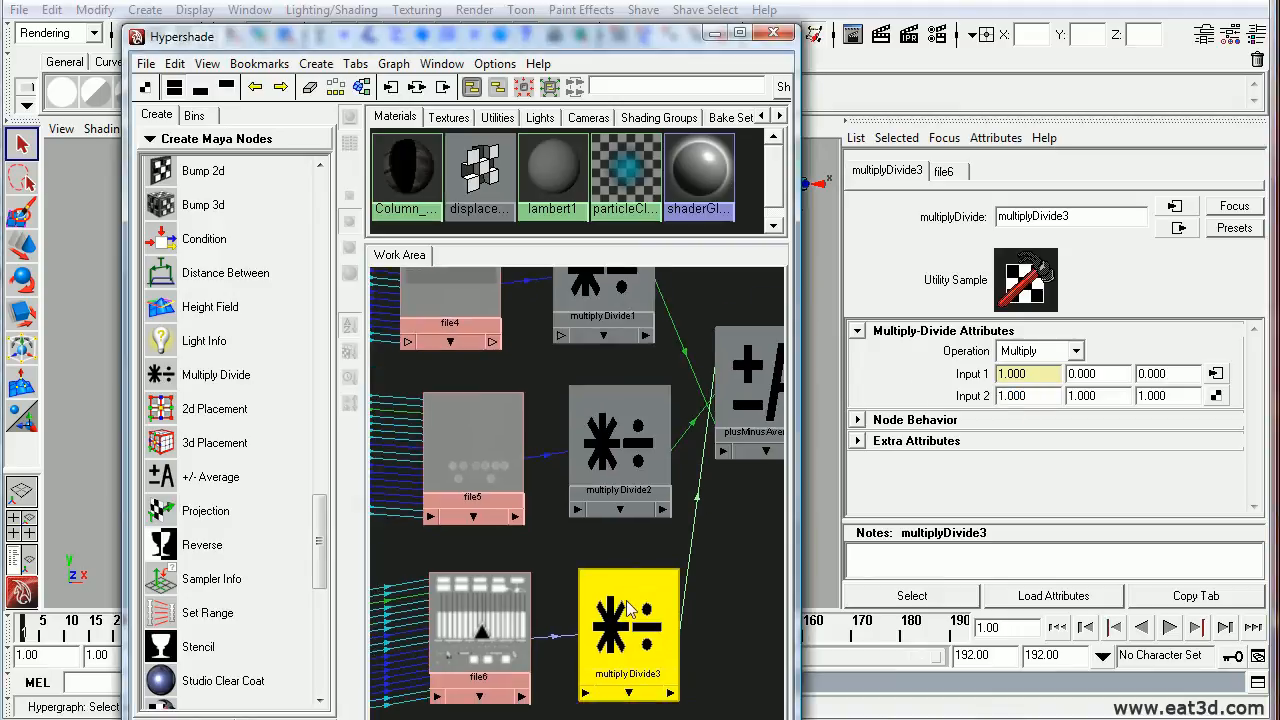
drag(522, 38, 1279, 278)
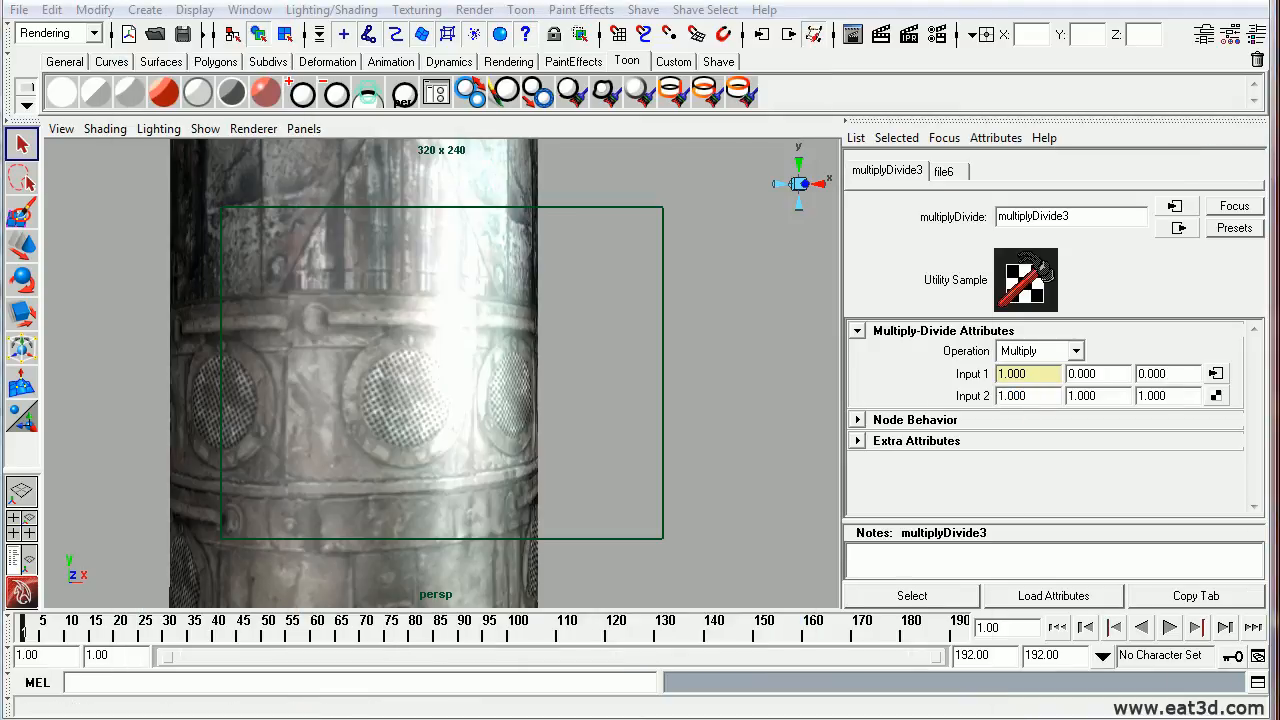
drag(1279, 100, 586, 115)
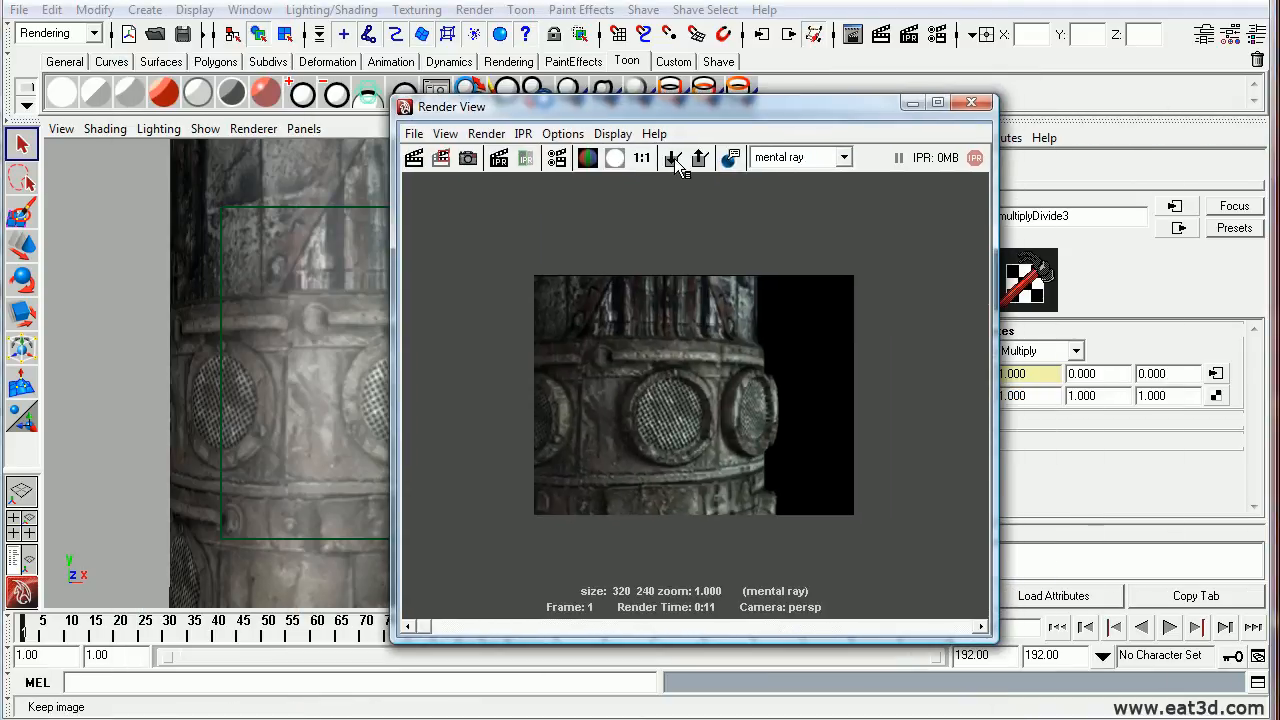
click(416, 166)
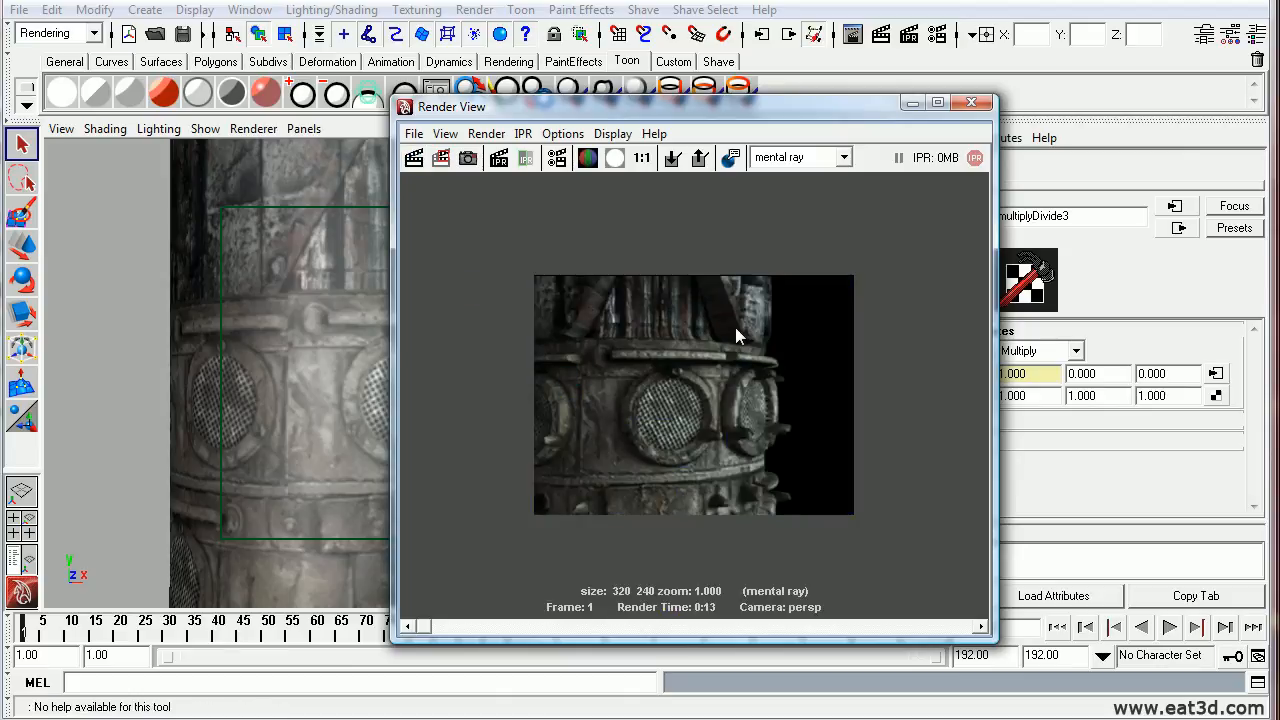
Step: Examine the protruding details in the render and compare them with the bright areas of the file6 texture
scroll(702, 390, up, 5)
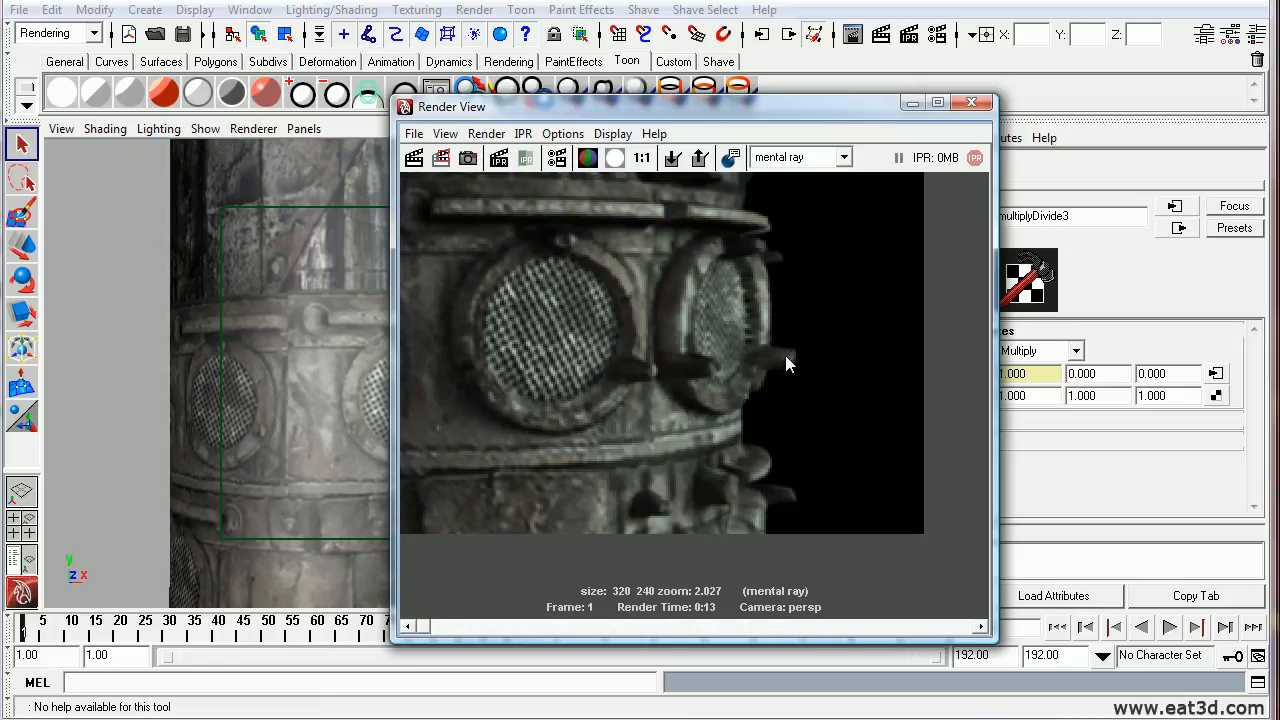
drag(760, 719, 476, 41)
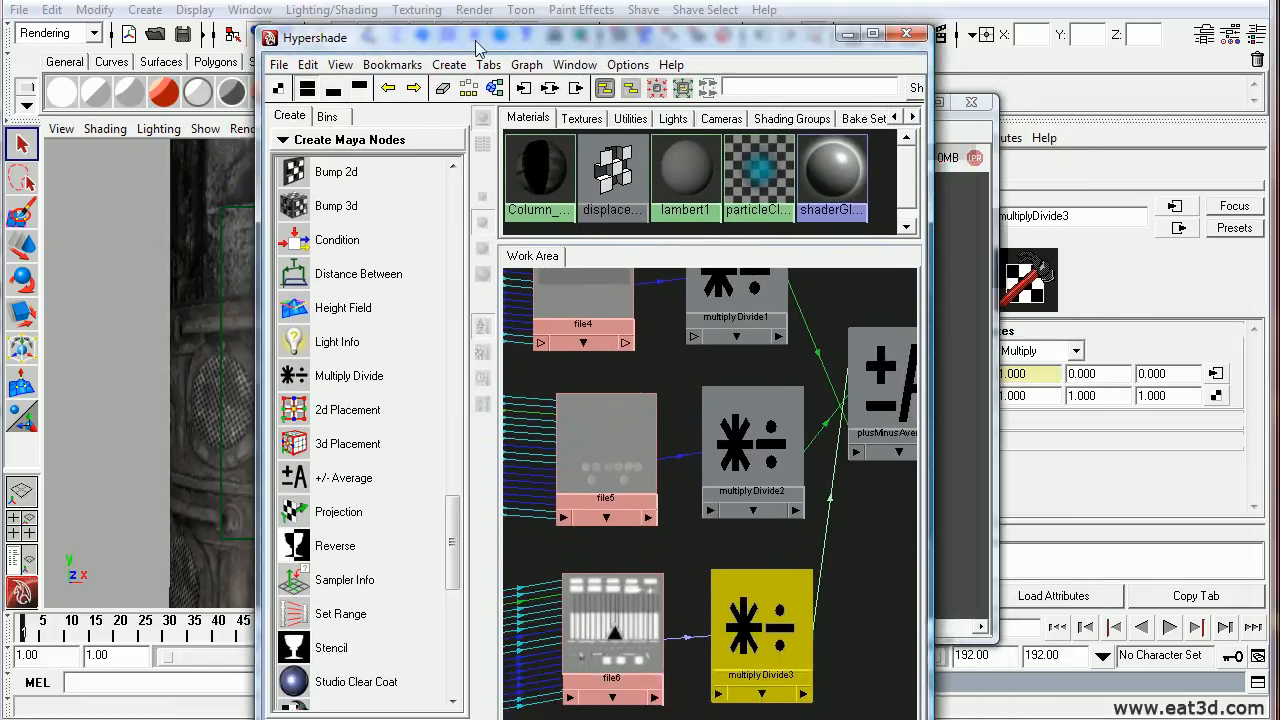
scroll(610, 603, up, 6)
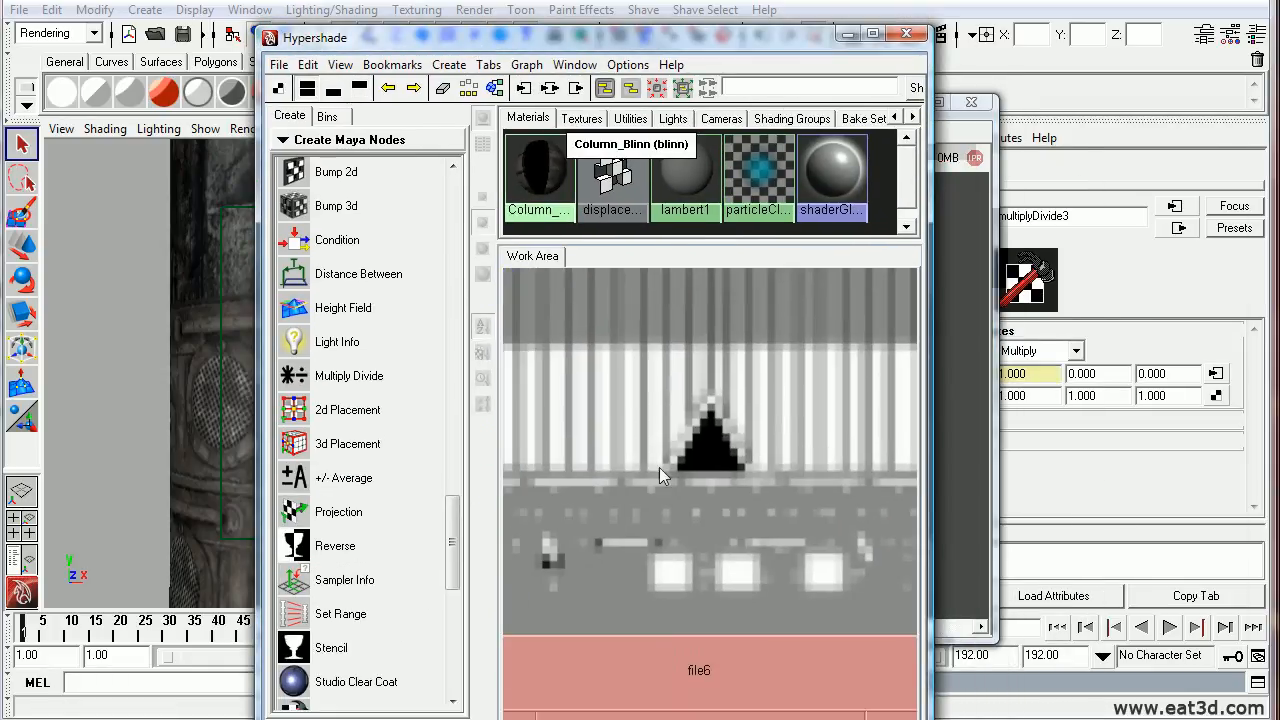
drag(715, 39, 1279, 75)
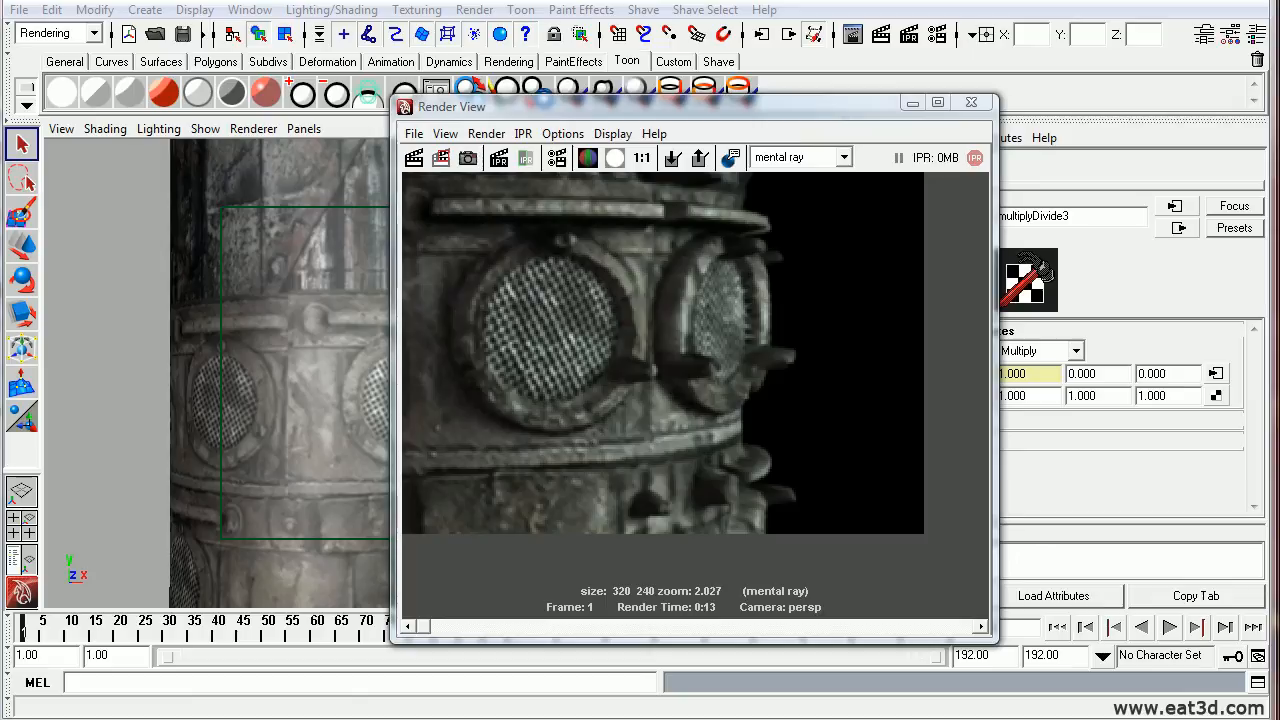
Step: Set the first Input 2 value of multiplyDivide3 to 0.25, re-render the frame and compare it with the kept render
drag(605, 109, 412, 107)
drag(1036, 395, 889, 397)
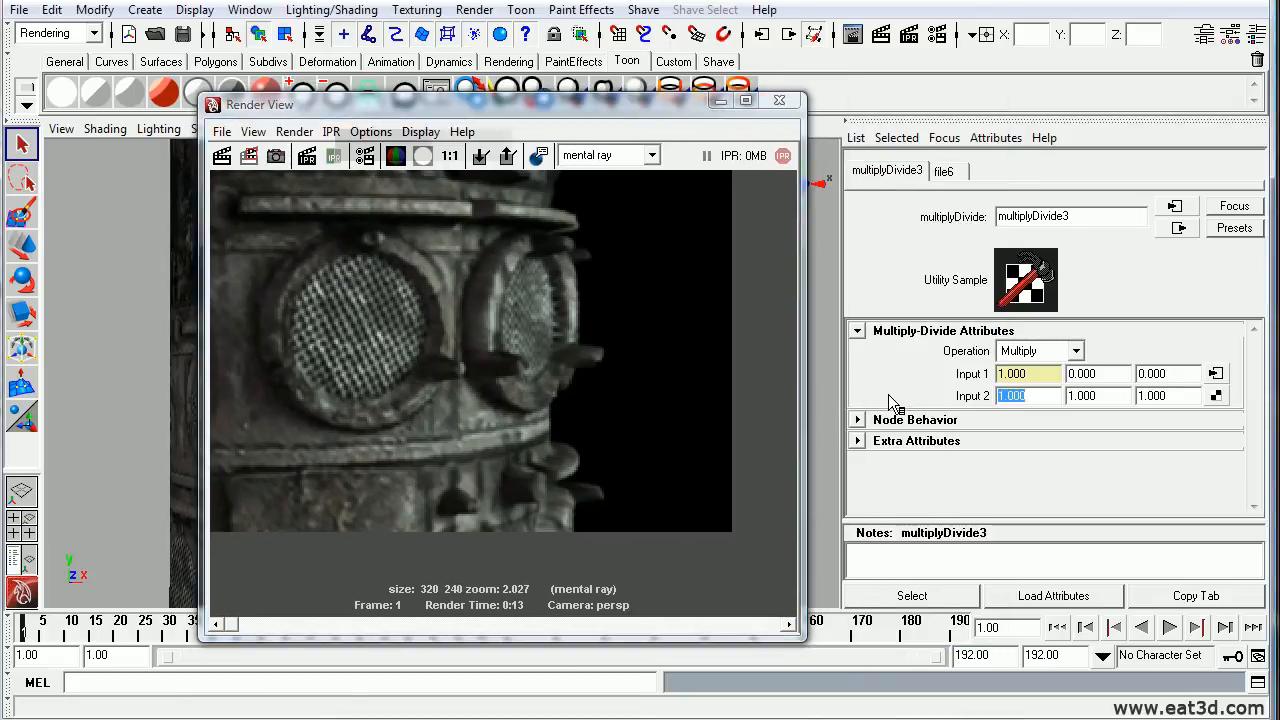
text(.25)
key(Return)
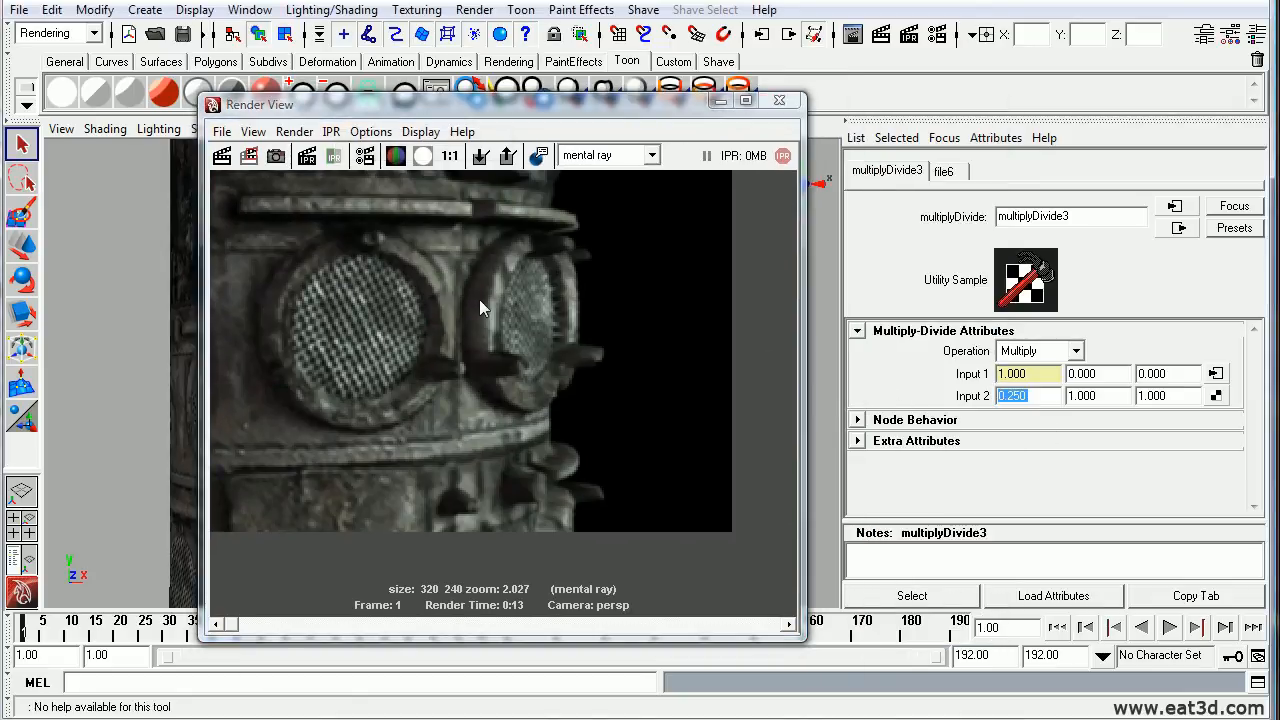
click(252, 160)
click(252, 160)
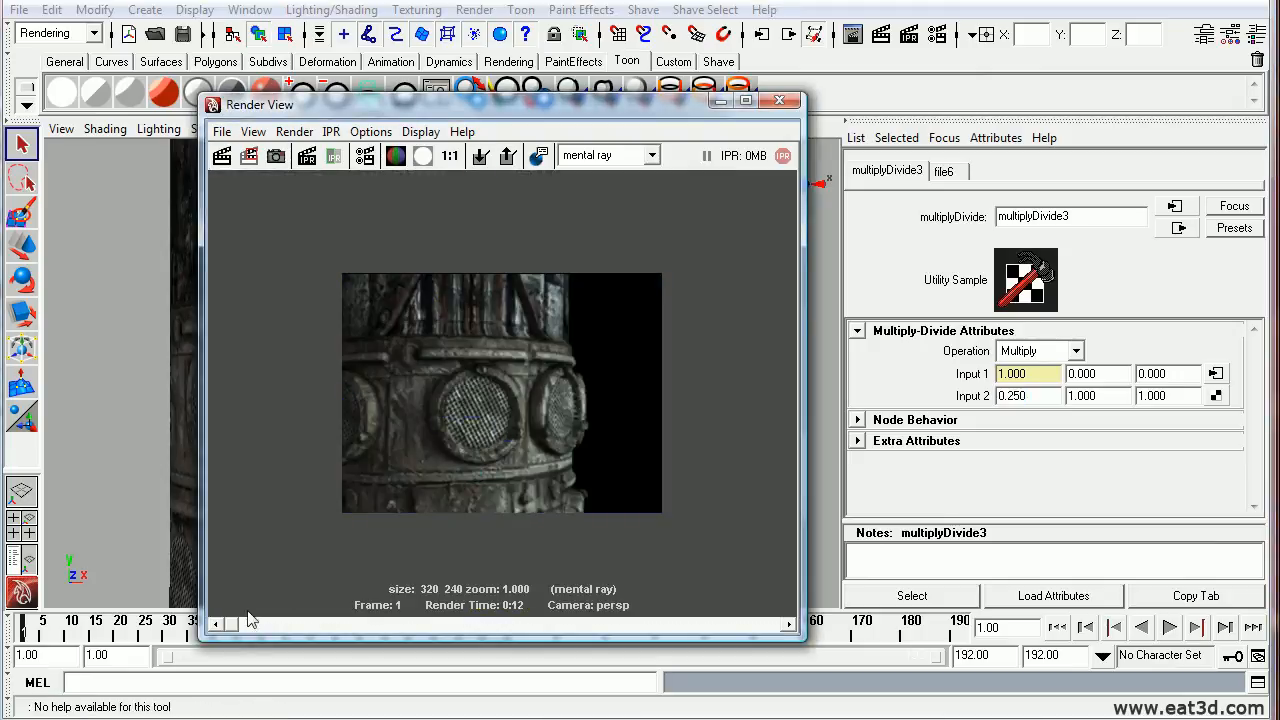
drag(281, 624, 251, 624)
mouse_move(234, 625)
mouse_down()
mouse_move(265, 623)
mouse_move(245, 626)
mouse_up()
Step: Set the first Input 2 value of multiplyDivide3 to 0.32 and reframe the perspective camera to include the column's base
drag(1024, 396, 942, 394)
text(.32)
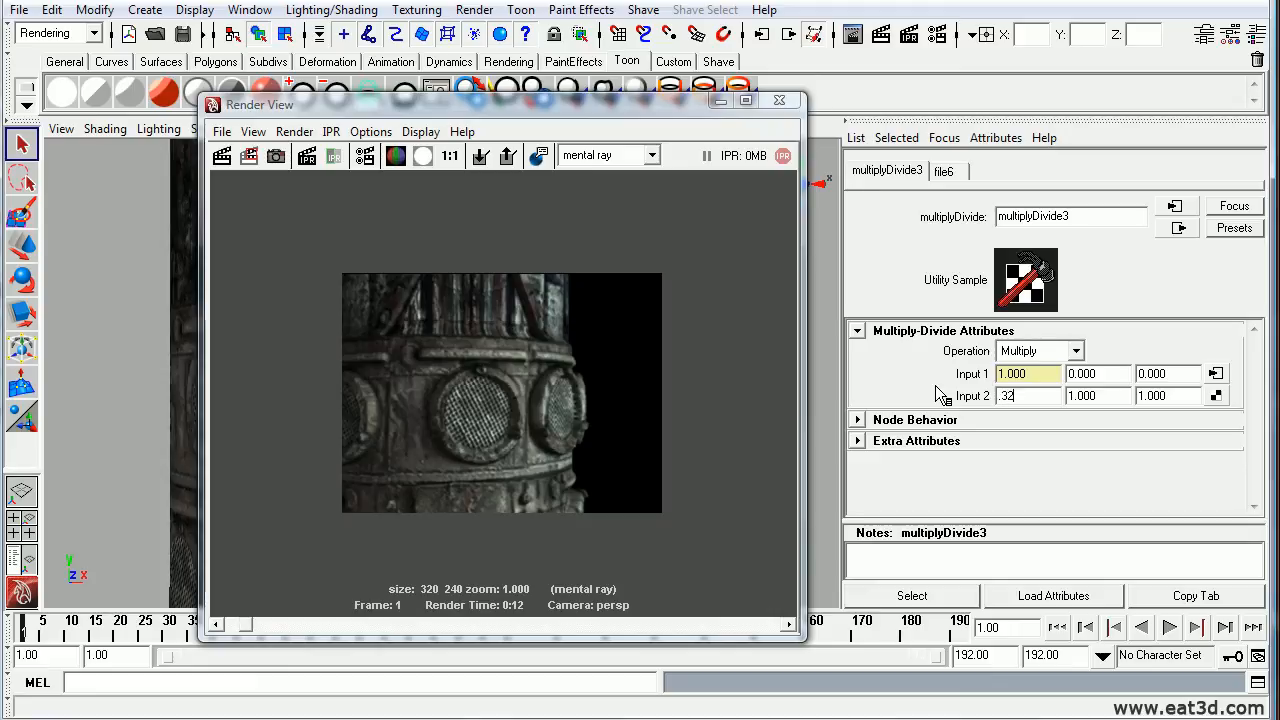
key(Return)
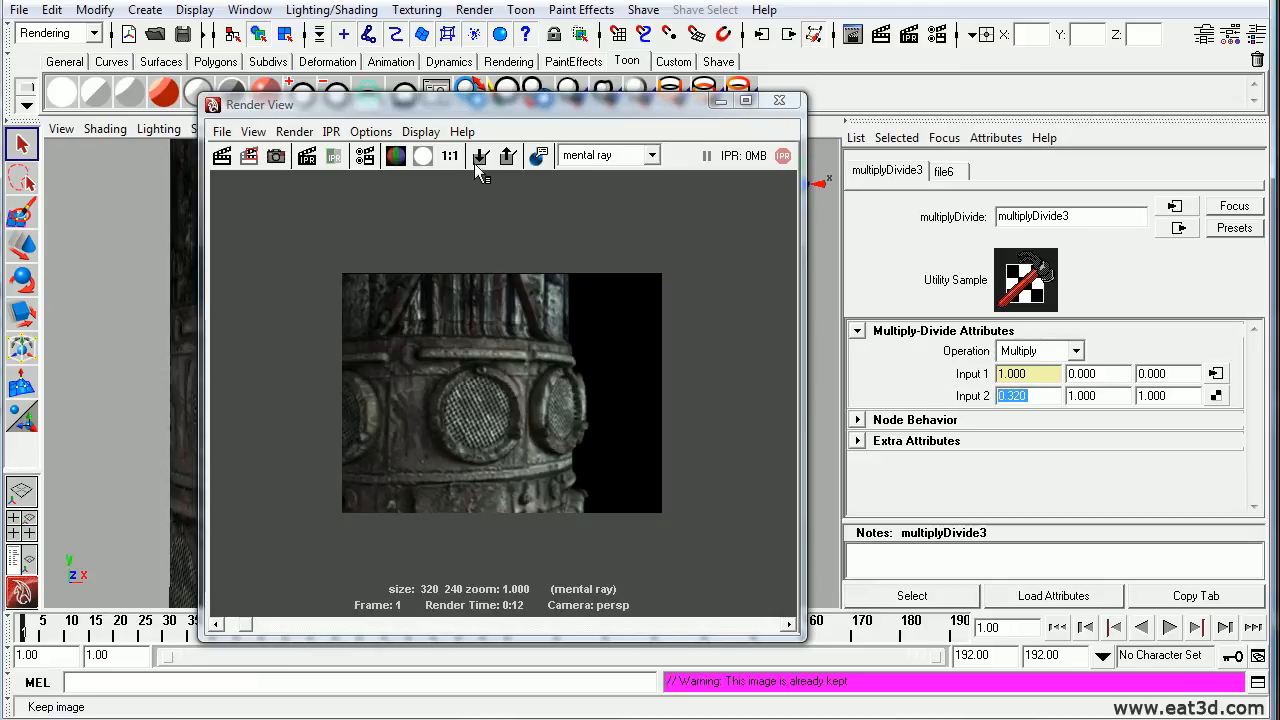
drag(433, 102, 1266, 187)
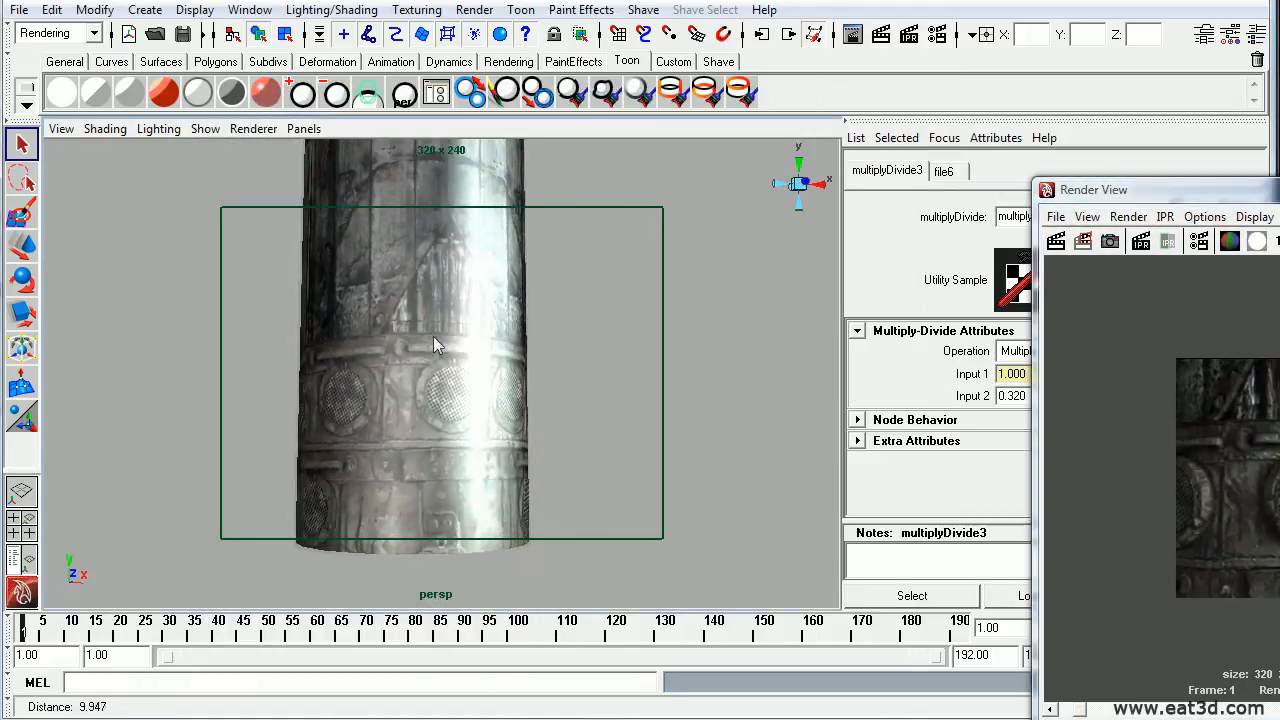
drag(1105, 192, 412, 111)
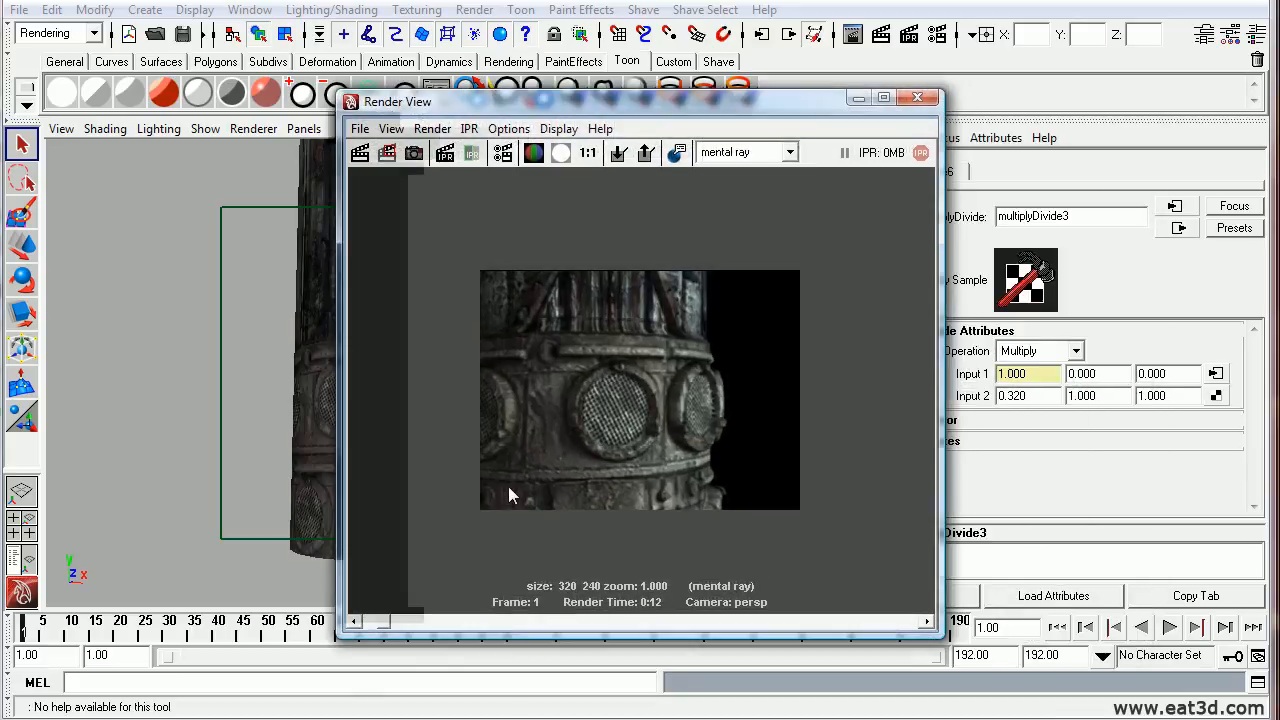